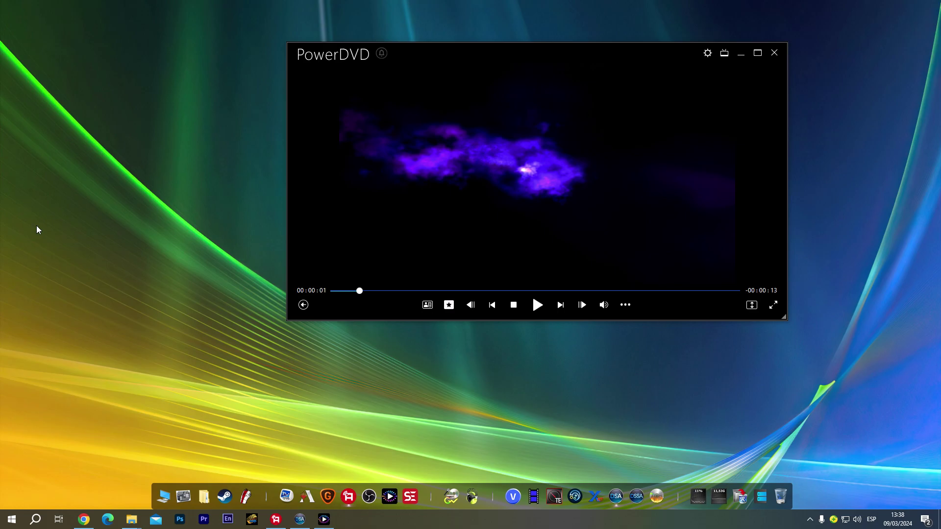
Play the Kimba Disc 2 disc with audio muted and move the PowerDVD window down-left
left_click(537, 304)
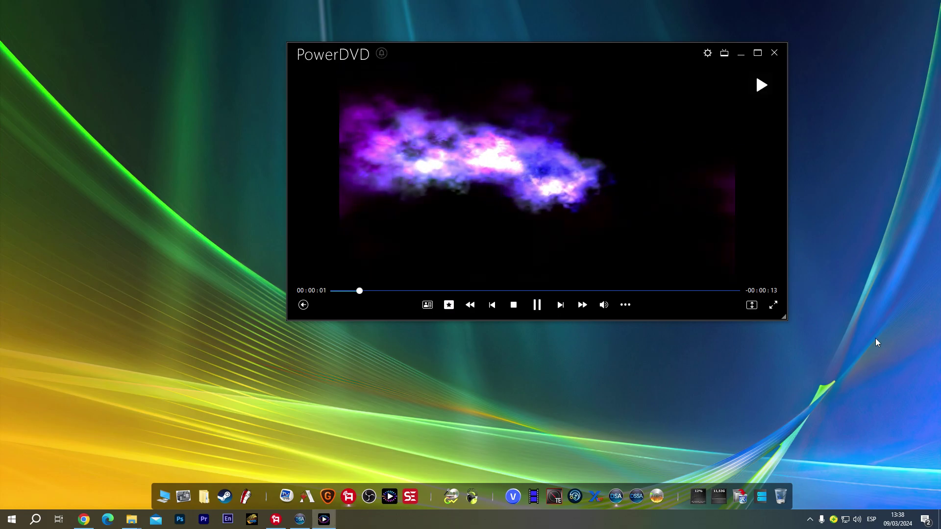
mouse_move(605, 304)
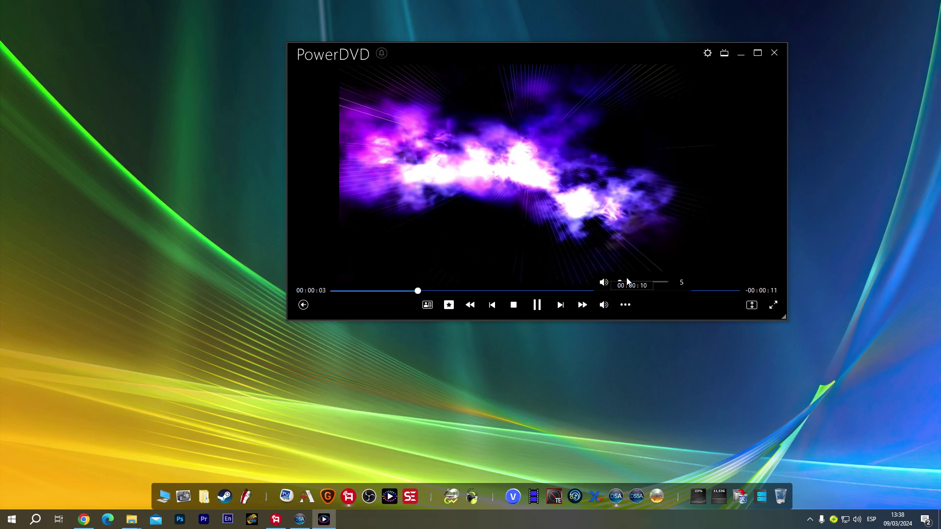
left_click(604, 282)
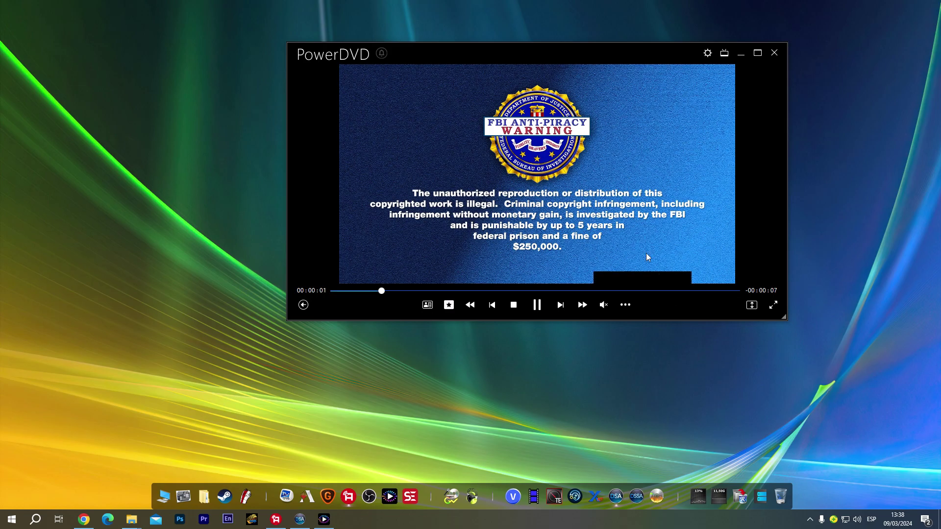
left_click_drag(554, 48, 518, 99)
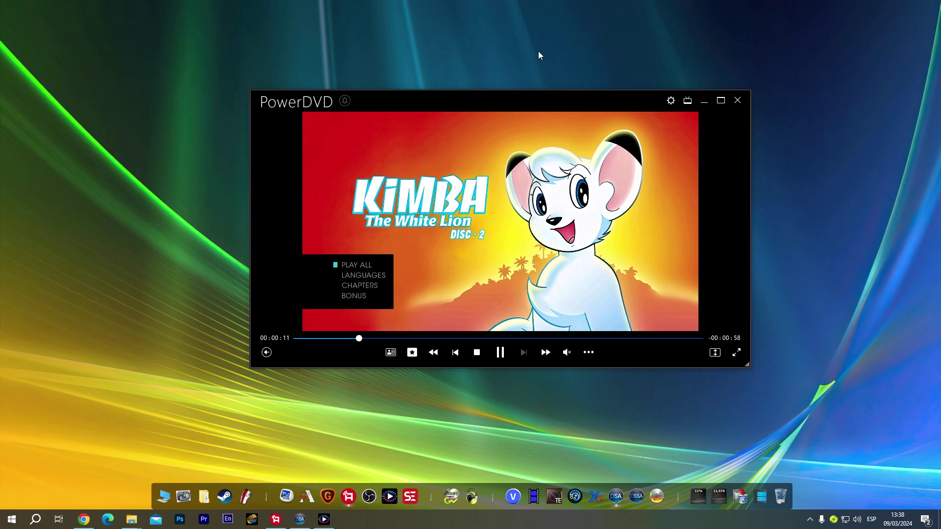
Switch the Kimba Disc 2 playback in PowerDVD to fullscreen
double_click(543, 129)
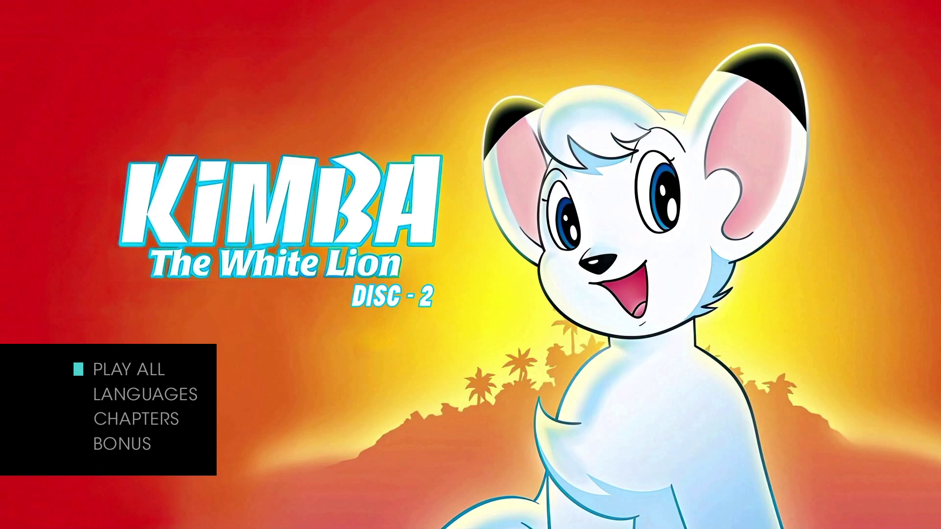
mouse_move(750, 137)
mouse_move(536, 238)
key("Return")
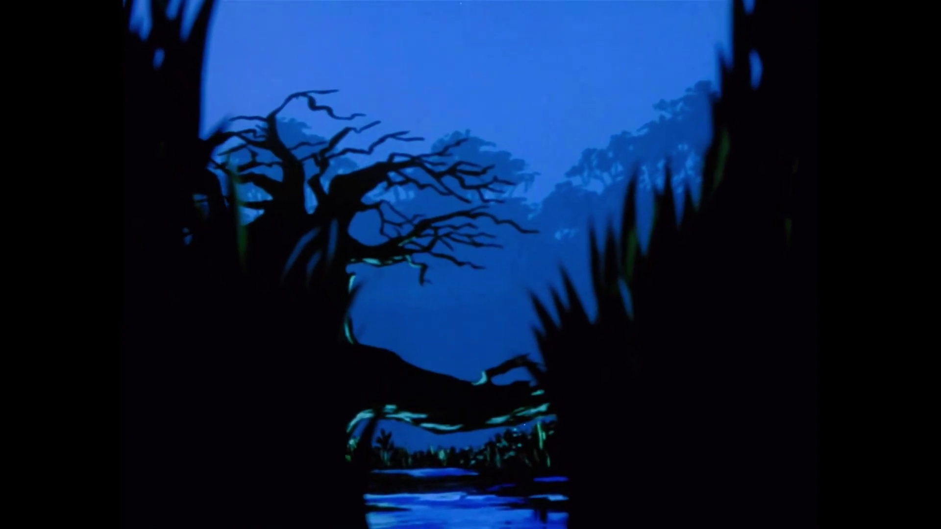
key("Escape")
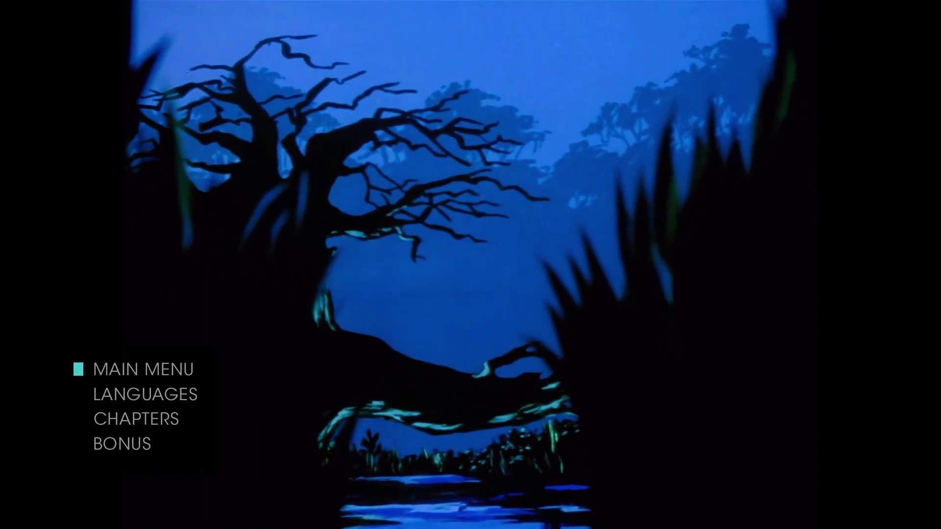
key("Down")
key("Down")
key("Return")
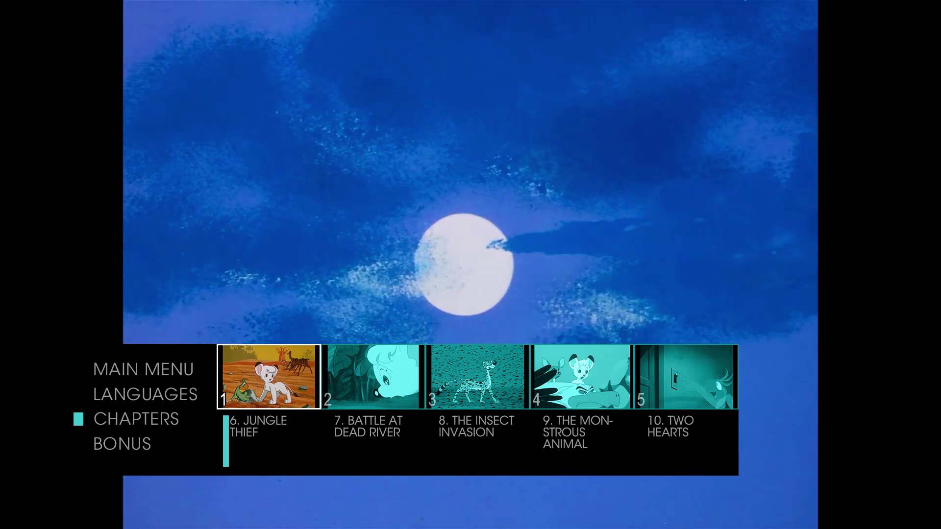
key("Left")
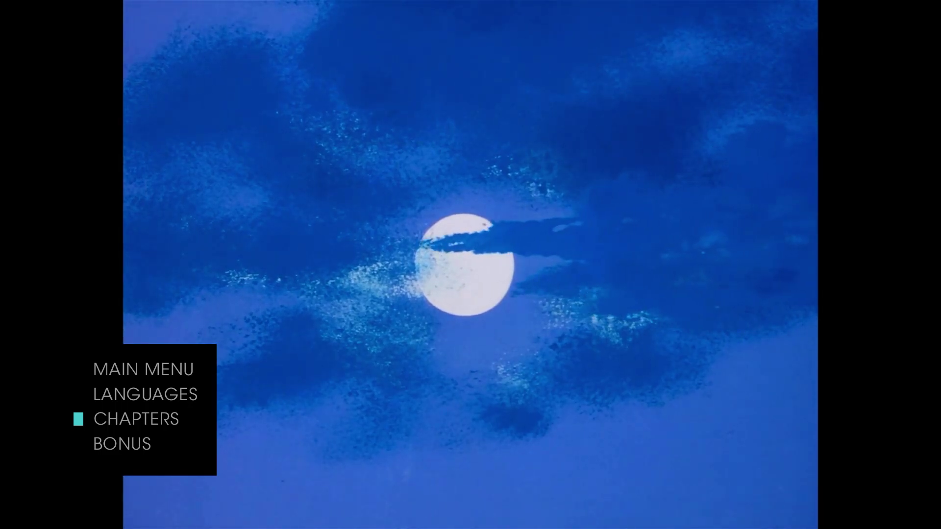
key("Up")
key("Down")
key("Down")
key("Up")
key("Up")
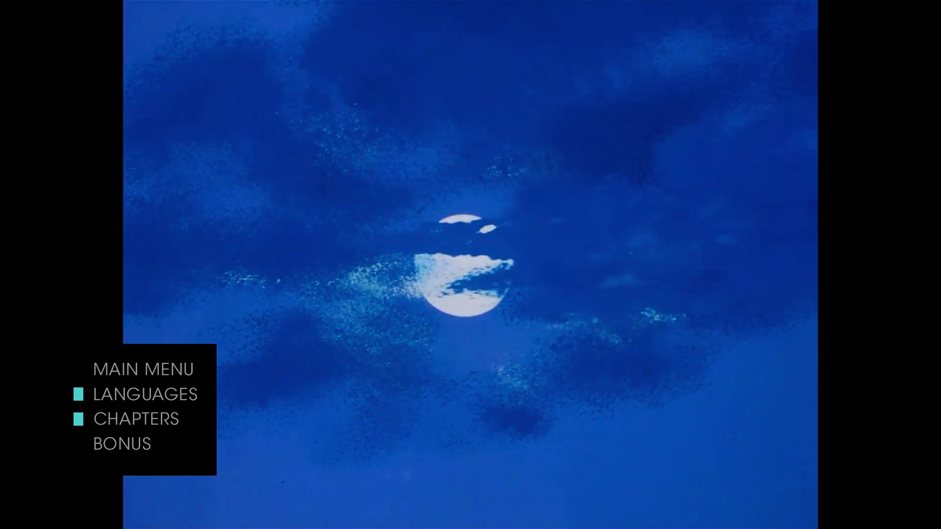
key("Down")
key("Down")
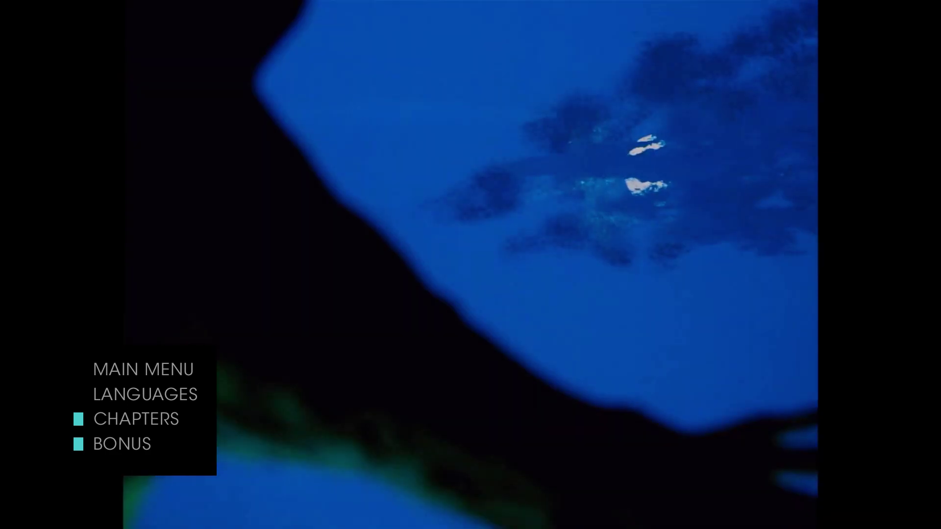
key("Up")
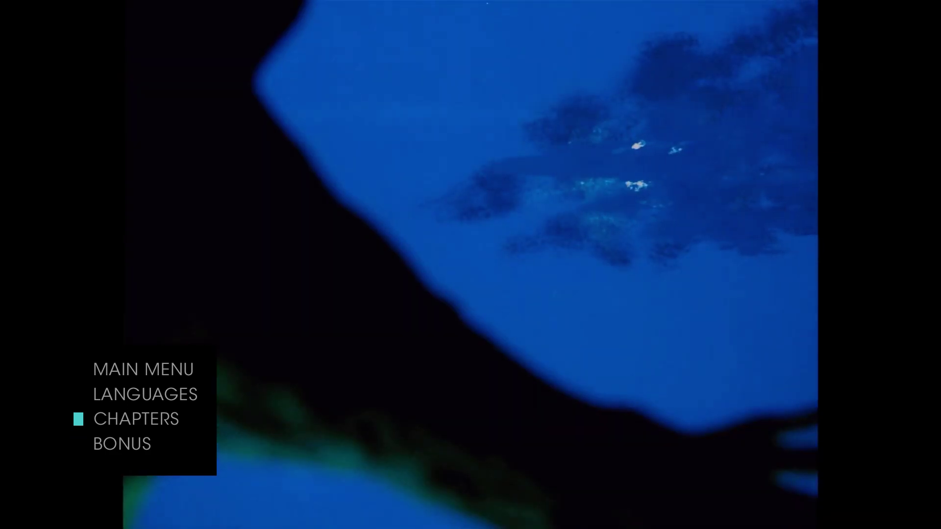
key("Up")
key("Up")
key("Return")
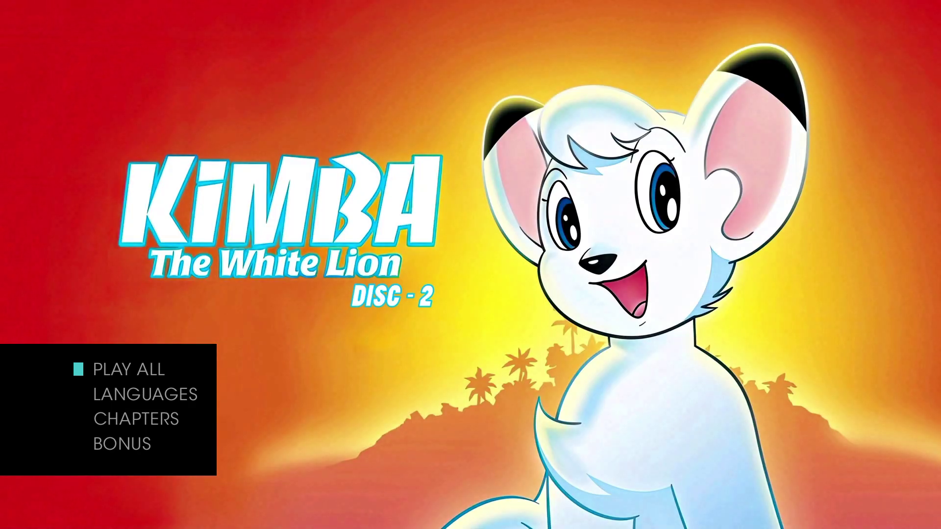
Open LANGUAGES and toggle subtitles on and off on the SUBTITLES / SFX DISC MENU page
key("Down")
key("Return")
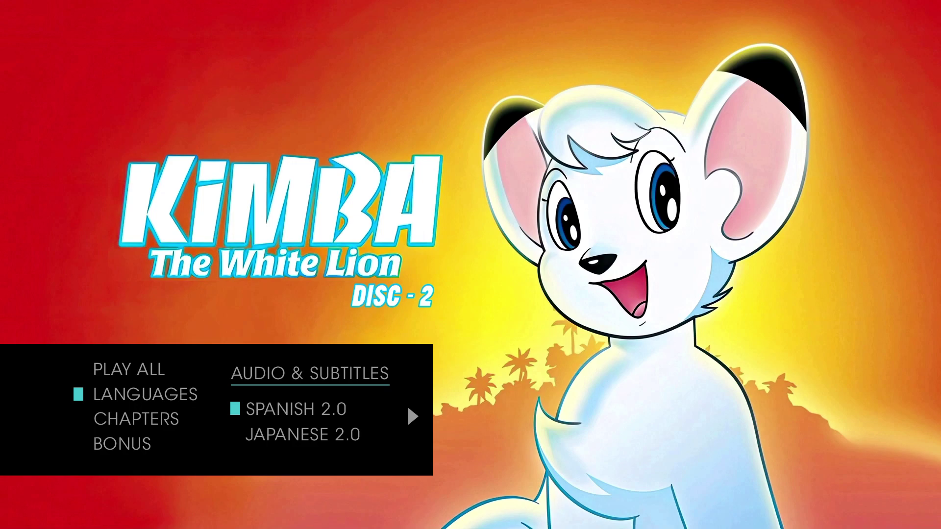
key("Right")
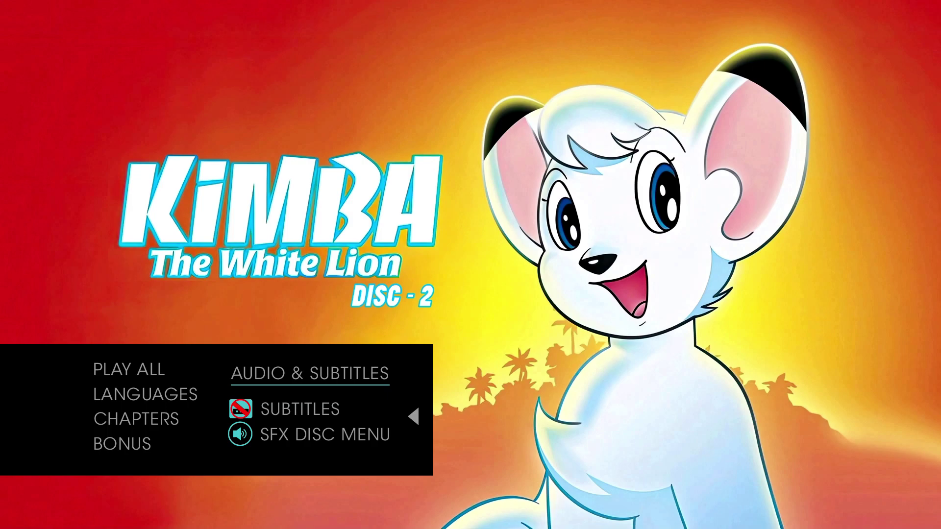
key("Return")
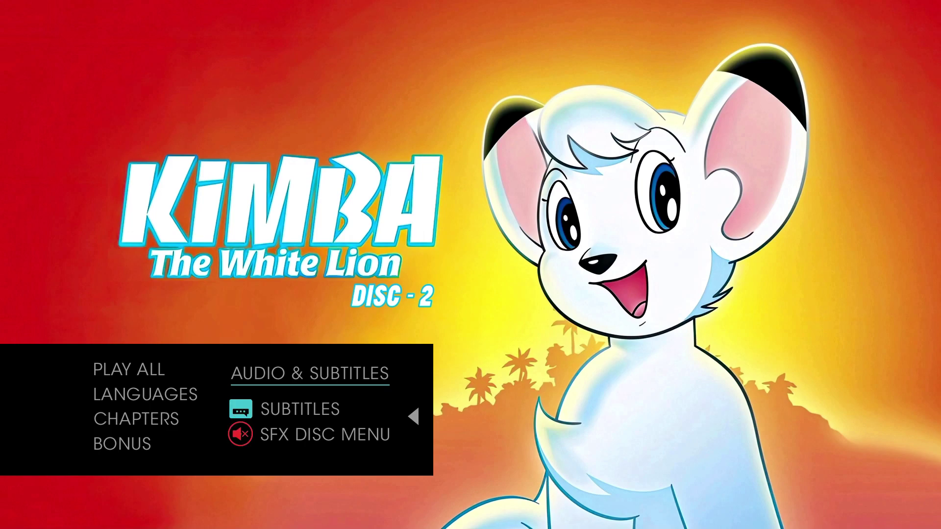
key("Return")
Turn subtitles and menu sound effects on, exit the panel, and move focus to CHAPTERS
key("Left")
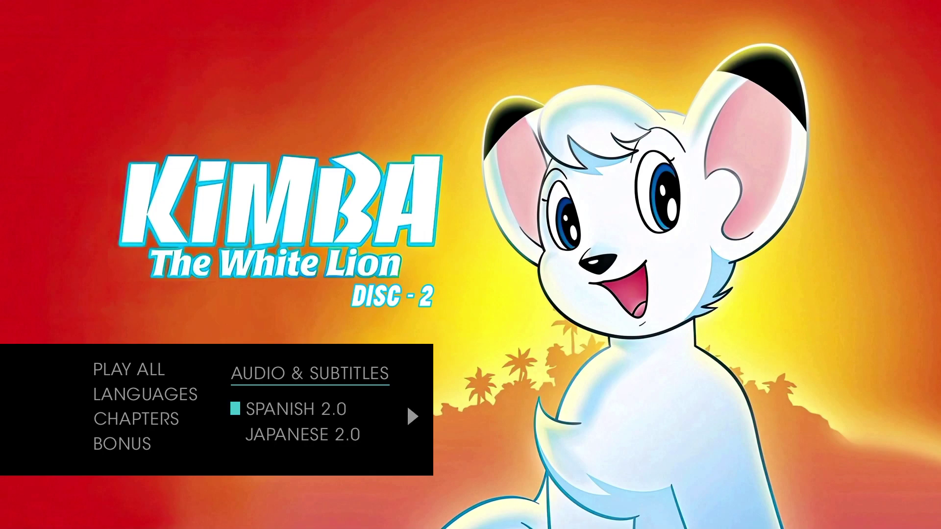
key("Right")
key("Return")
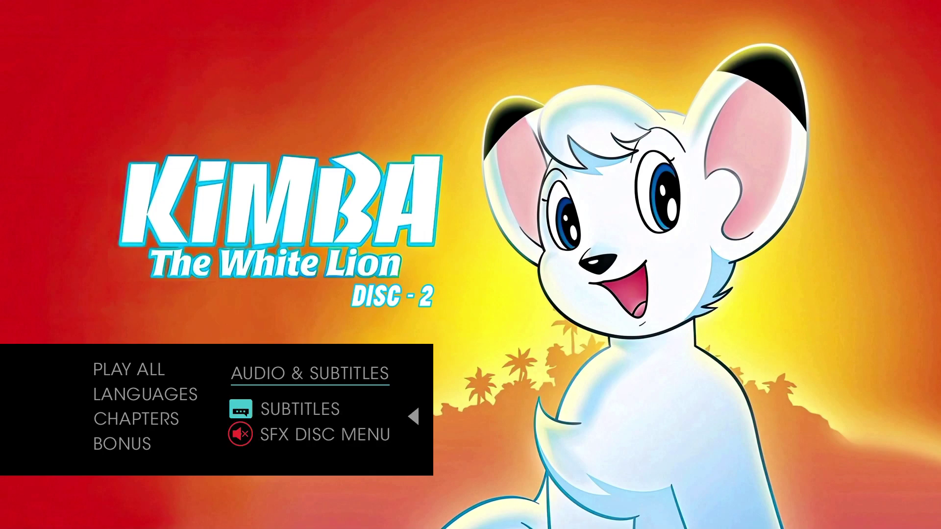
key("Return")
key("Right")
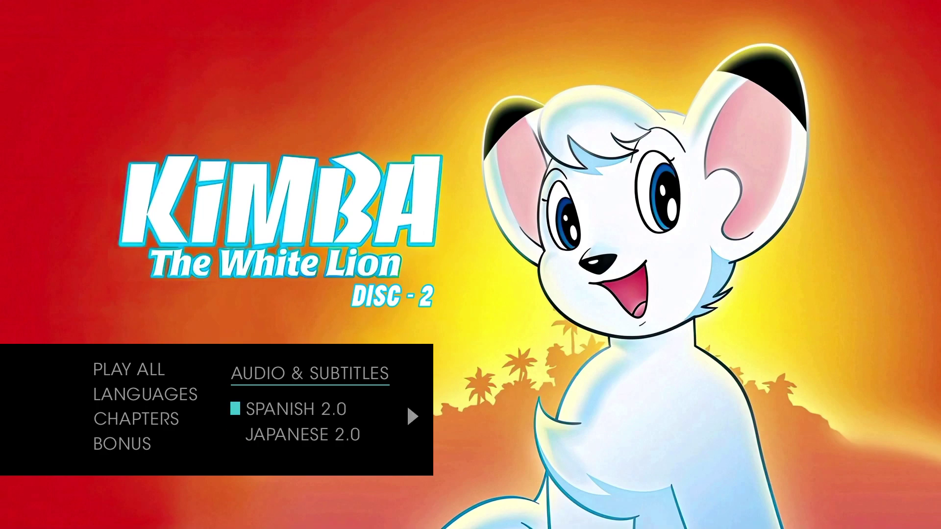
key("Right")
key("Return")
key("Return")
key("Left")
key("Down")
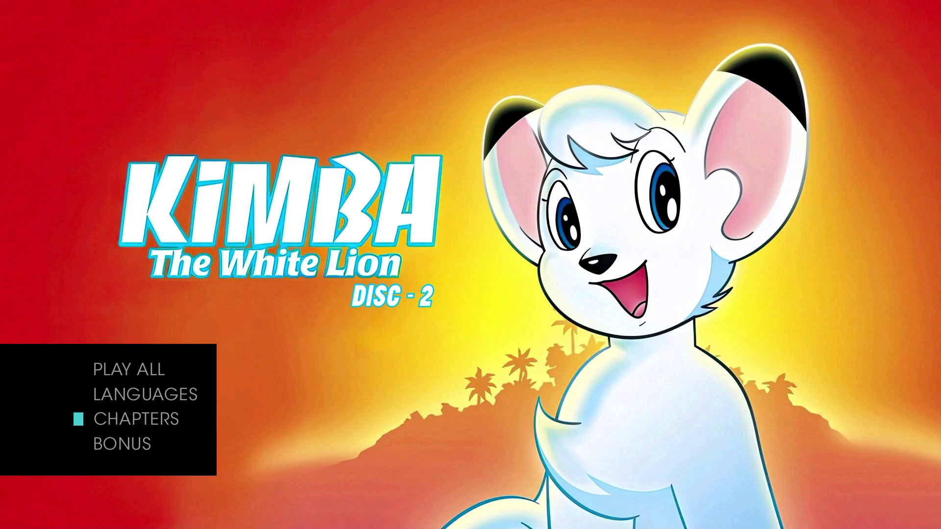
Unmute at low volume and open the BONUS chapter row for the original SD version
mouse_move(537, 514)
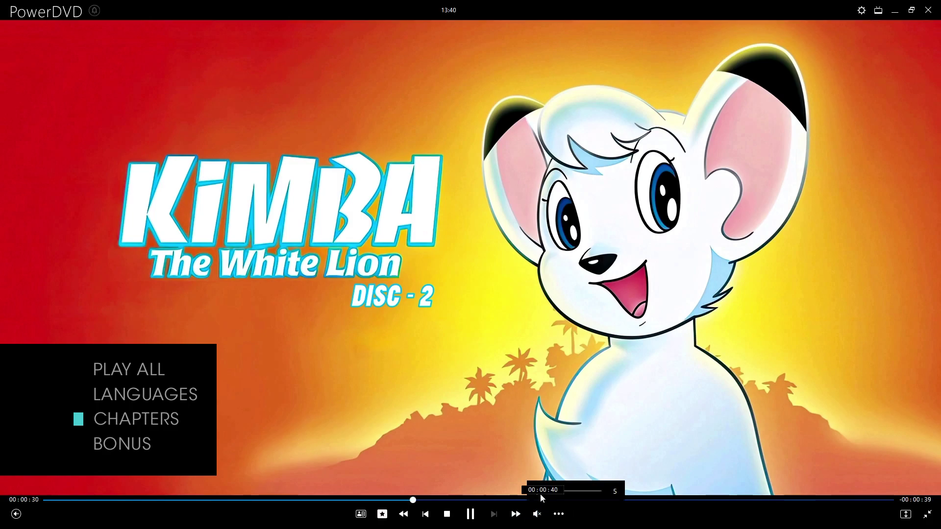
left_click(558, 492)
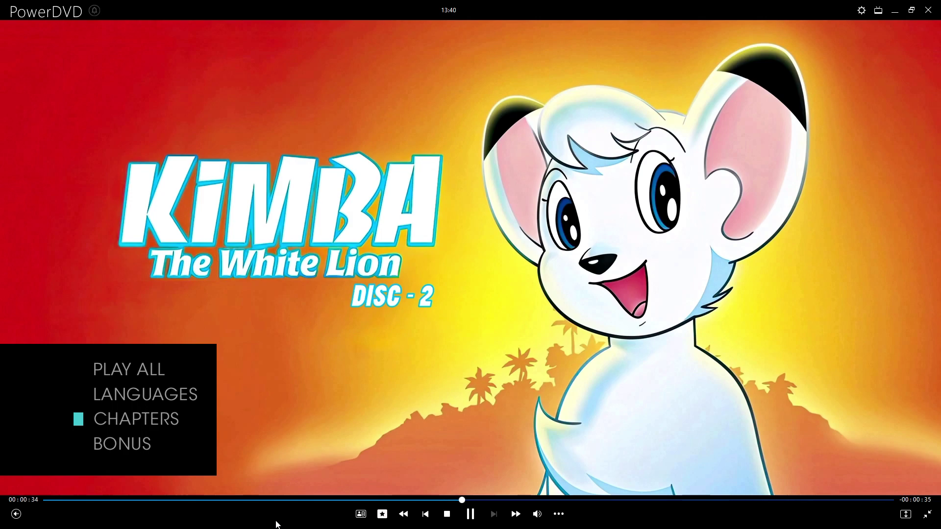
key("Down")
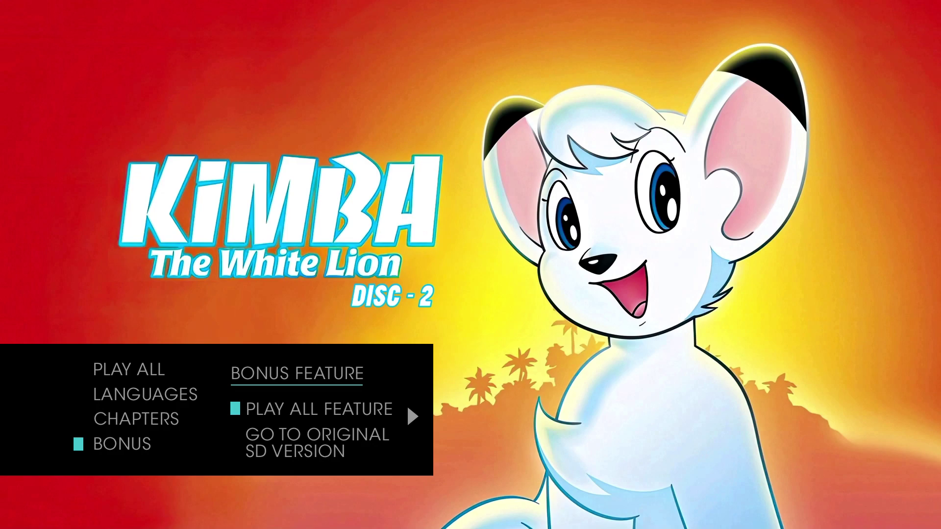
key("Down")
key("Return")
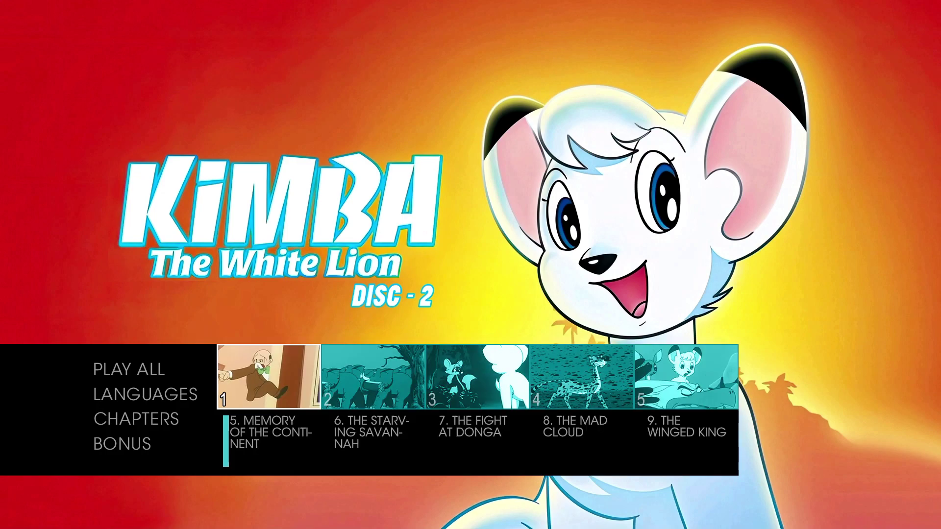
Browse the chapter thumbnails, return focus to PLAY ALL, and exit fullscreen
key("Right")
key("Right")
key("Right")
key("Right")
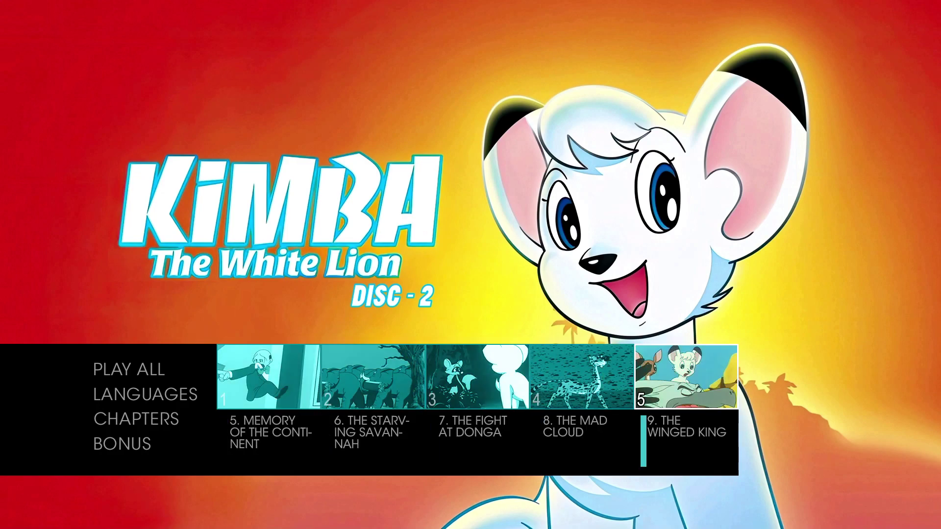
key("Left")
key("Left")
key("Left")
key("Left")
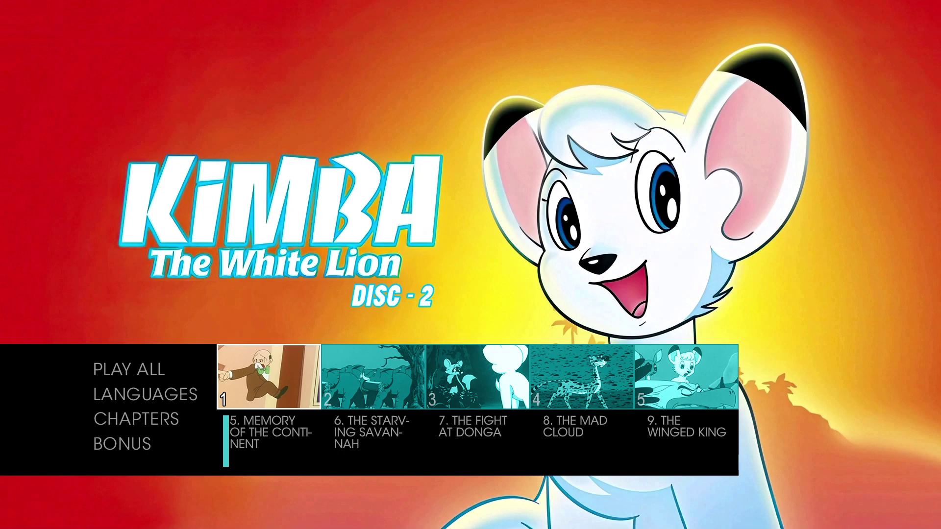
key("Right")
key("Right")
key("Right")
key("Right")
key("Right")
key("Right")
key("Right")
key("Right")
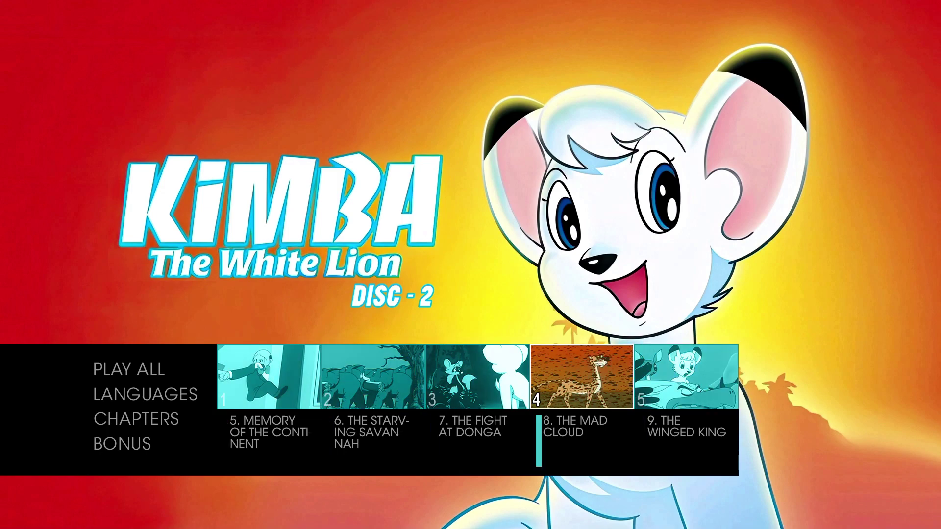
key("Left")
key("Left")
key("Left")
key("Down")
key("Left")
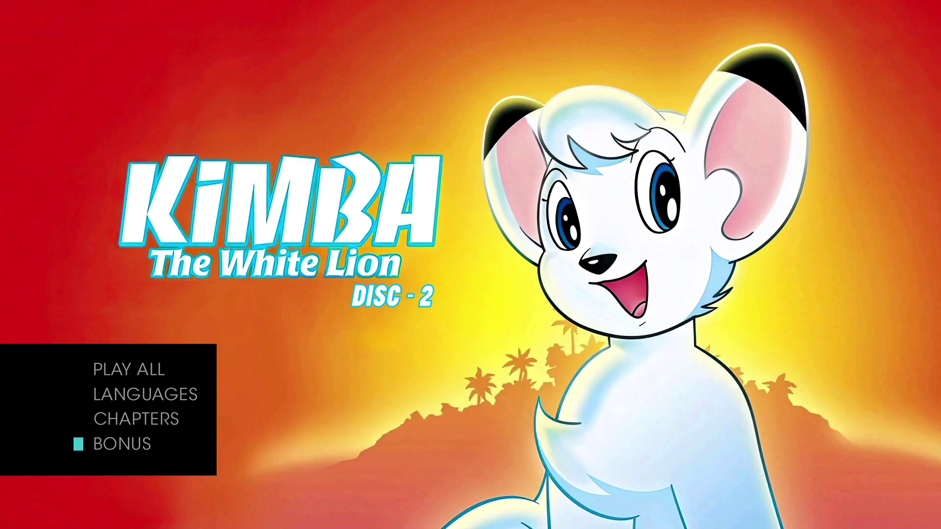
key("Up")
key("Up")
key("Up")
double_click(494, 203)
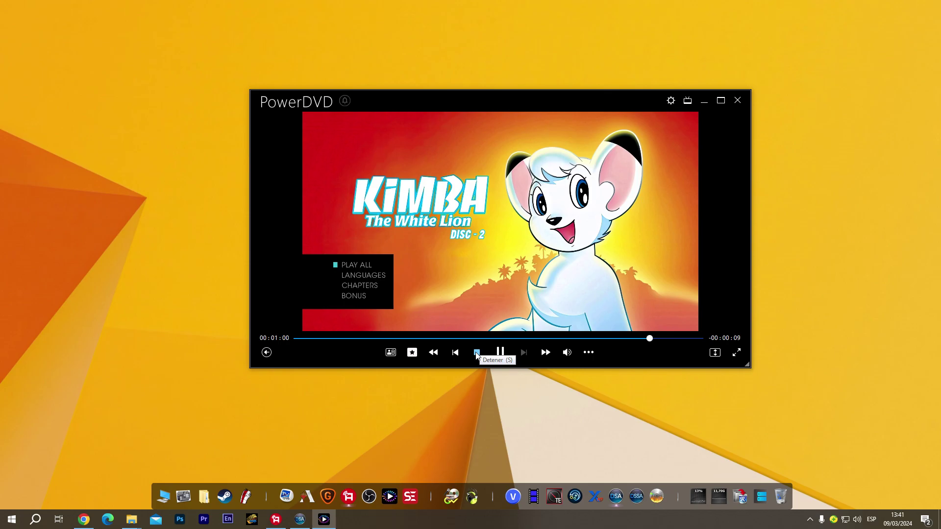
Stop disc playback in PowerDVD
left_click(477, 353)
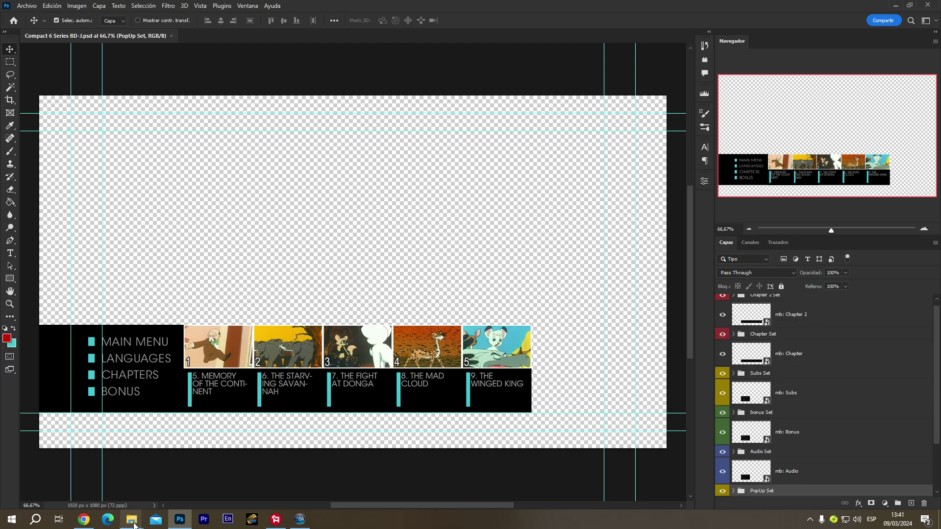
mouse_move(132, 520)
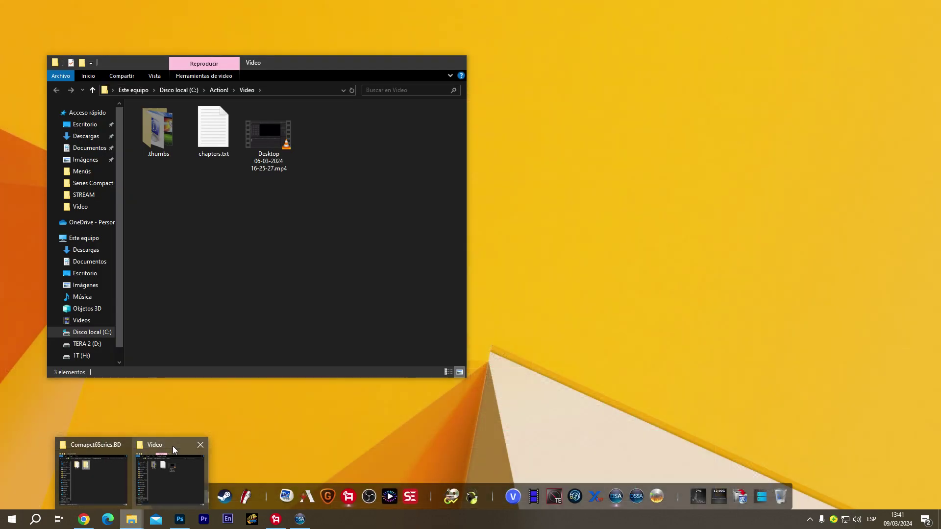
Browse 1T (H:) > EnSeries > BD Episodios KIMBA > Sources > Menus, then close Explorer
left_click(97, 483)
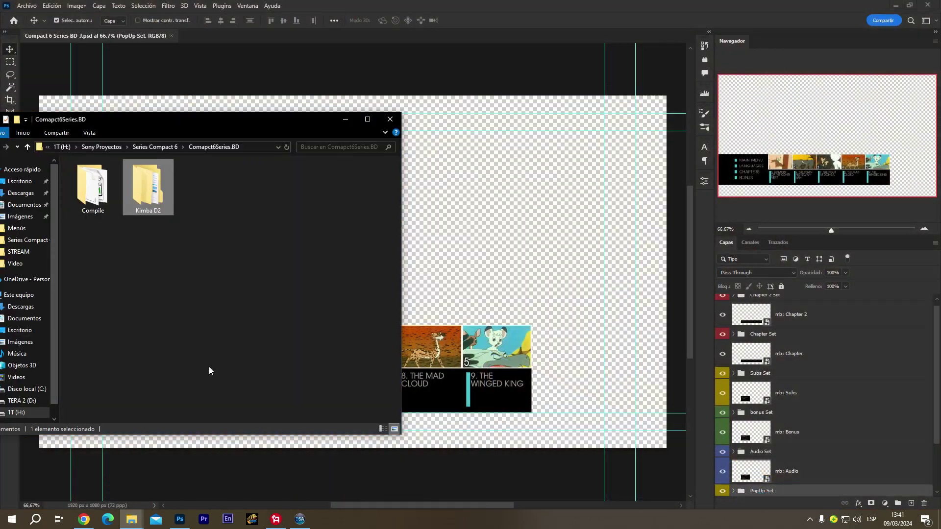
left_click_drag(220, 131, 405, 113)
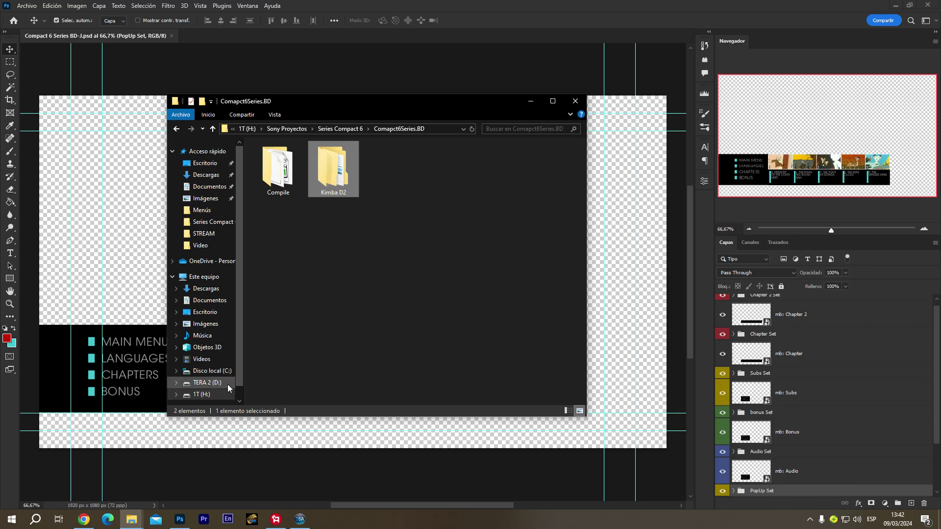
scroll(238, 357, "down", 1)
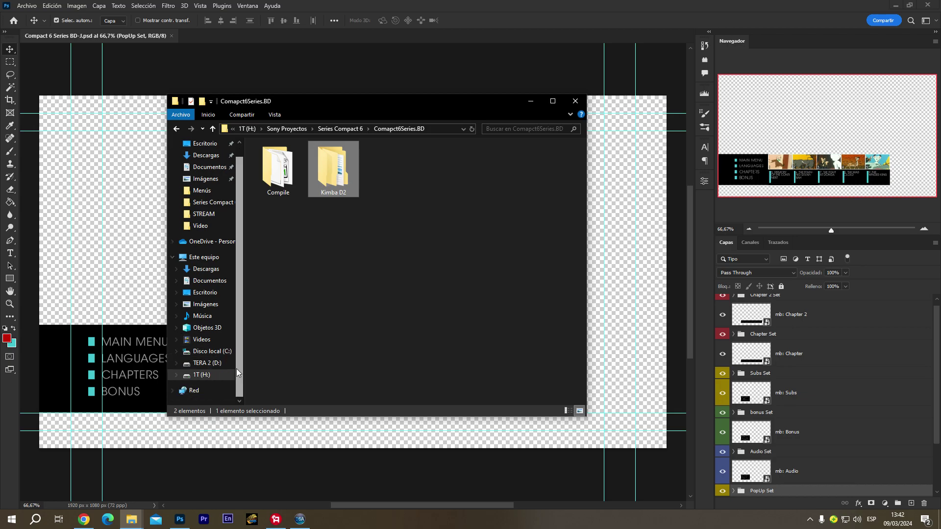
left_click(198, 376)
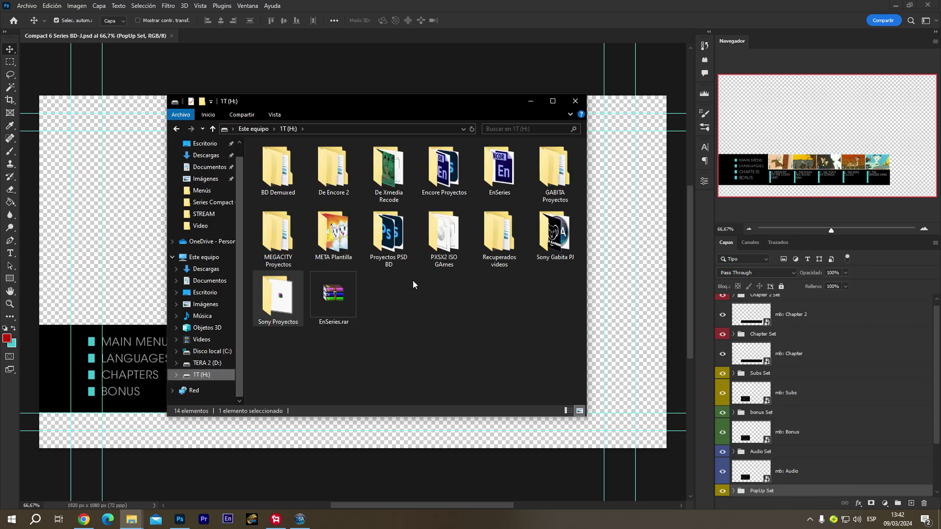
double_click(500, 175)
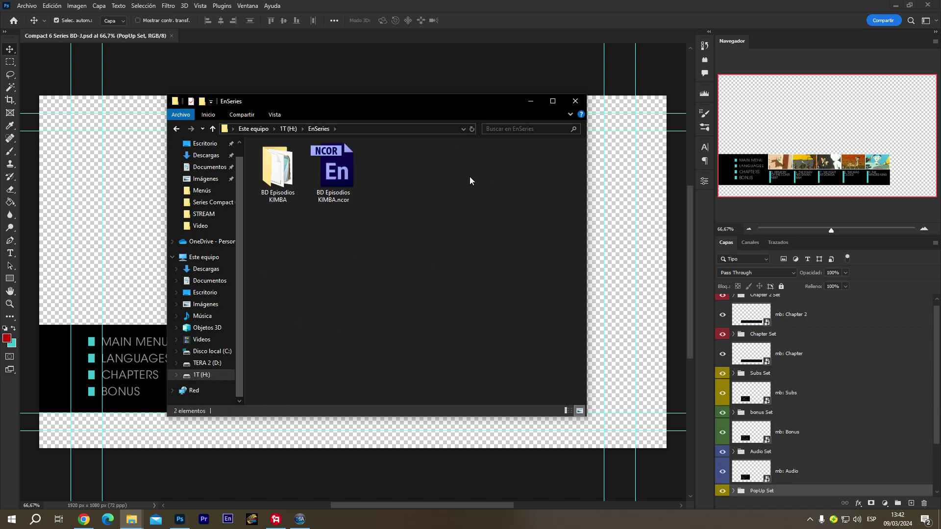
double_click(278, 172)
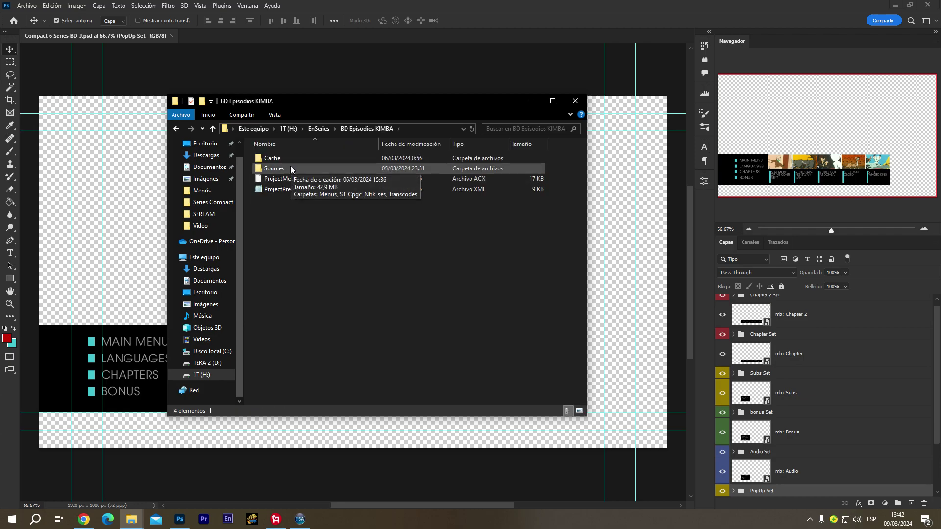
double_click(290, 168)
double_click(292, 160)
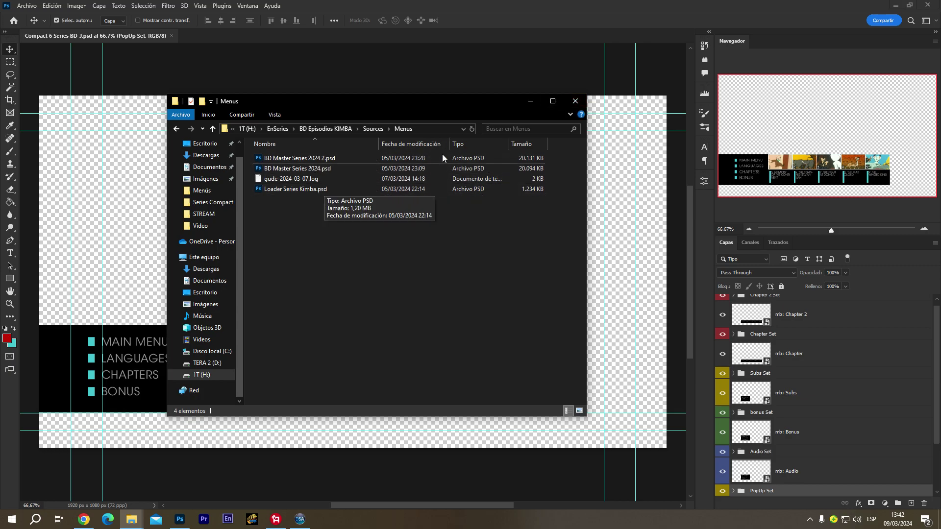
left_click(582, 105)
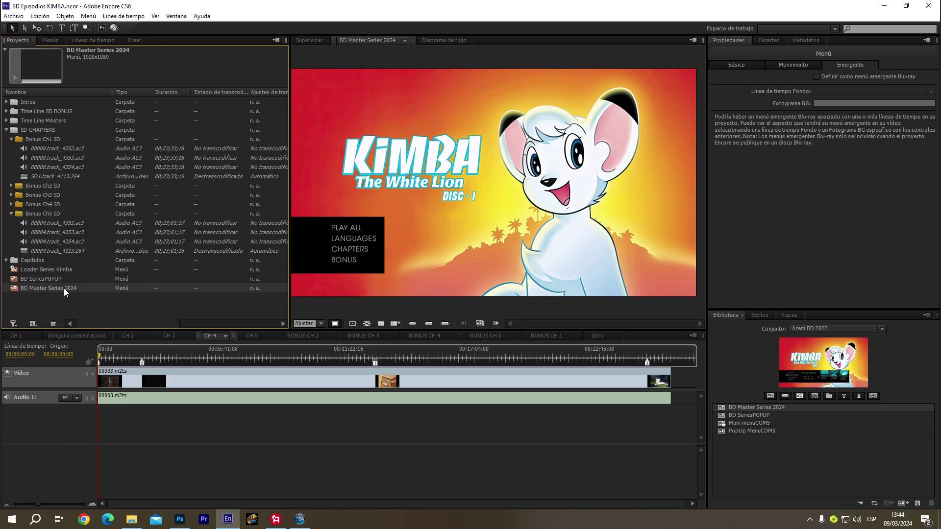
Check the Menú menu, then close Encore choosing No to saving changes
left_click(89, 17)
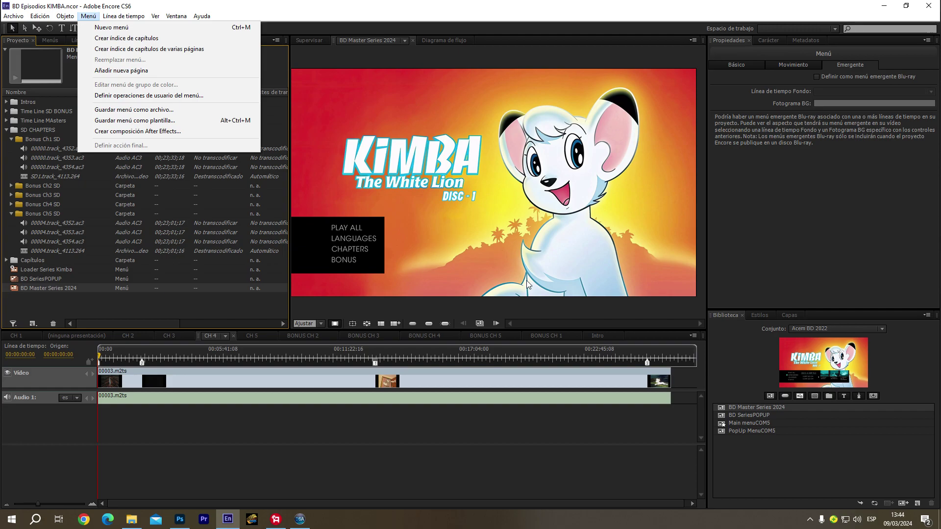
left_click(337, 326)
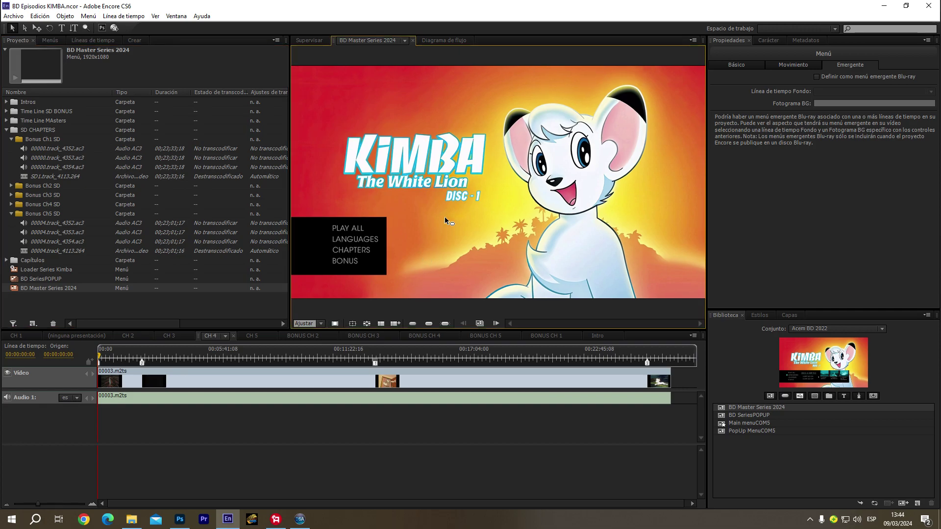
left_click(928, 5)
left_click(503, 277)
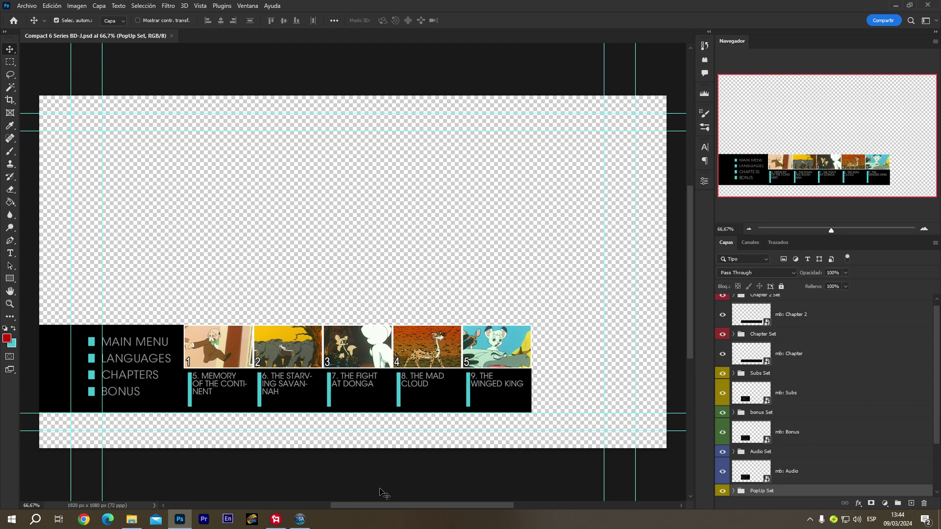
mouse_move(361, 528)
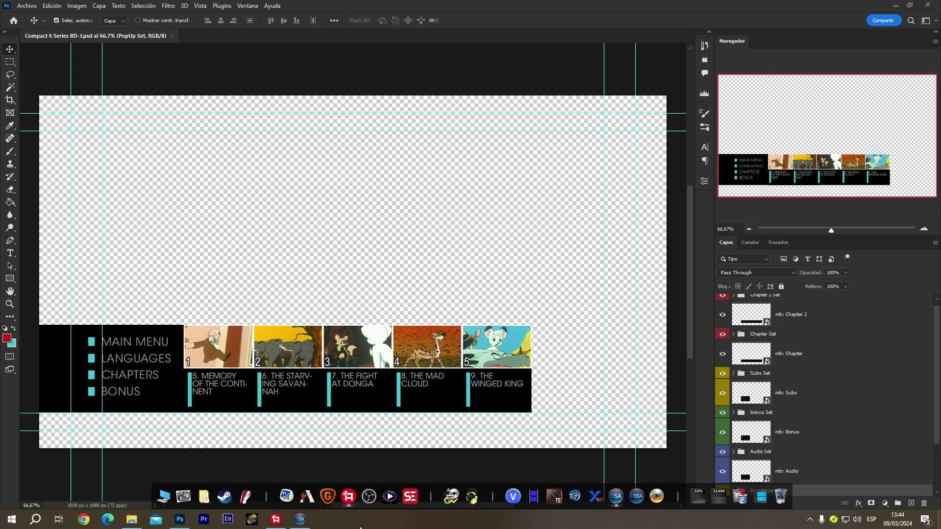
left_click(162, 491)
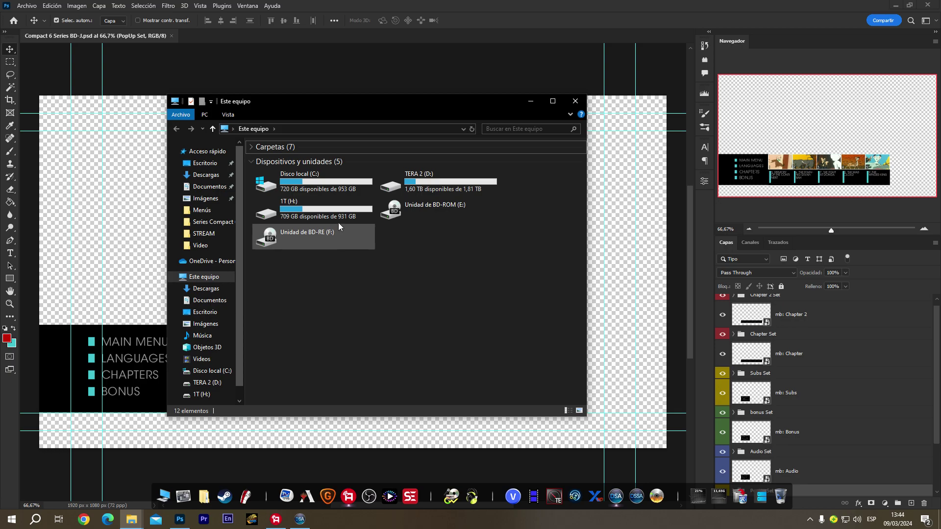
double_click(342, 215)
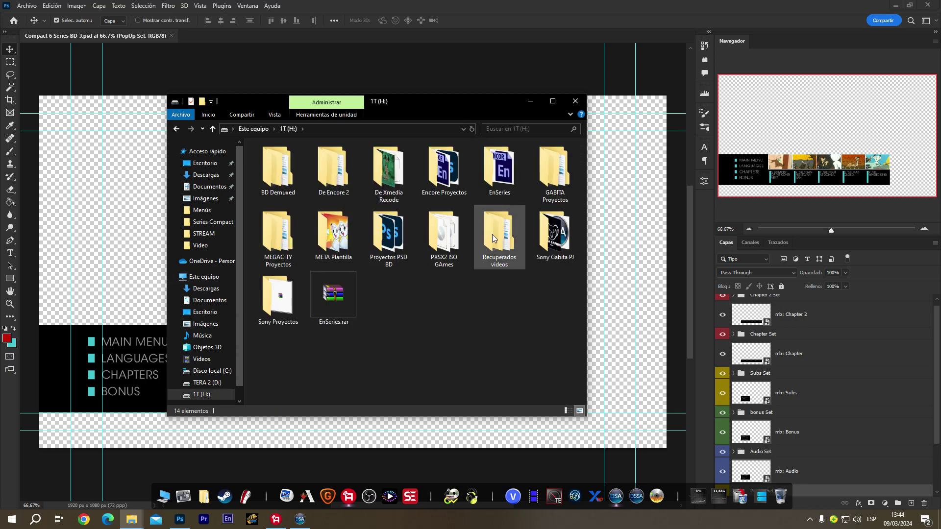
double_click(282, 300)
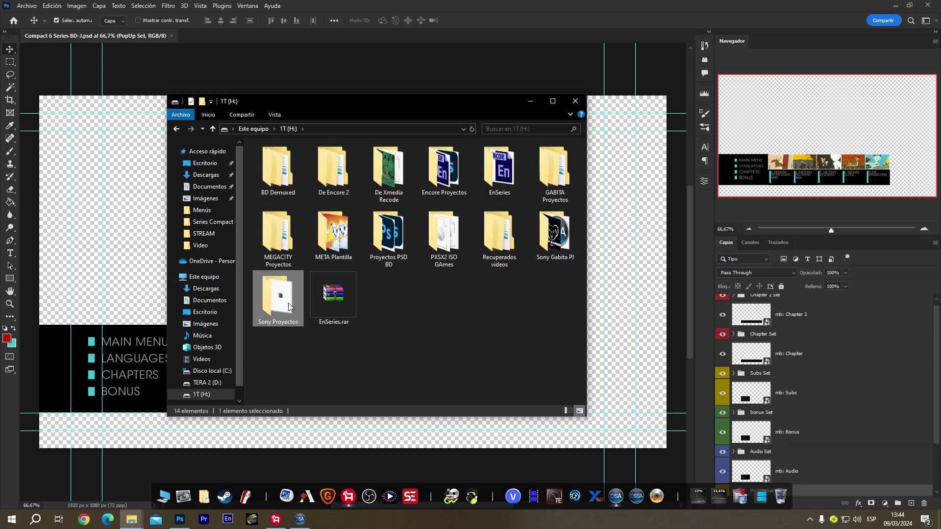
left_click(390, 177)
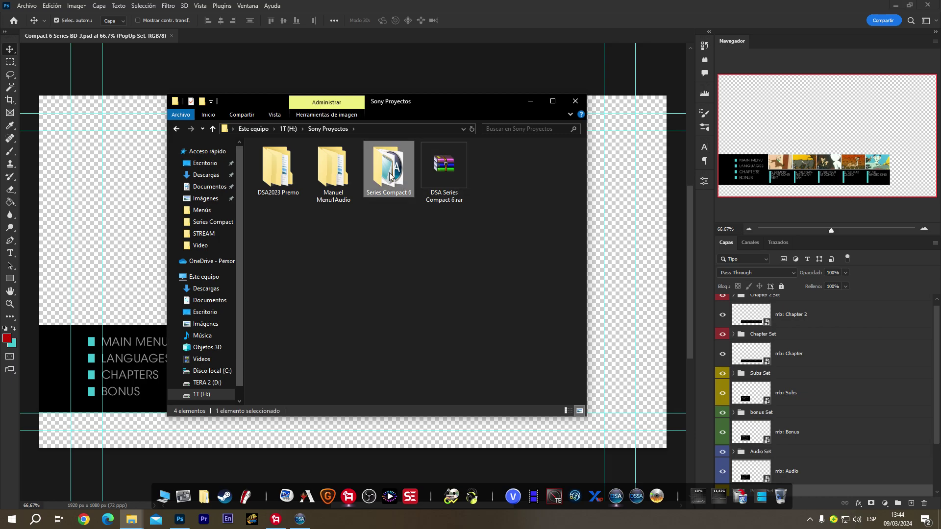
double_click(390, 177)
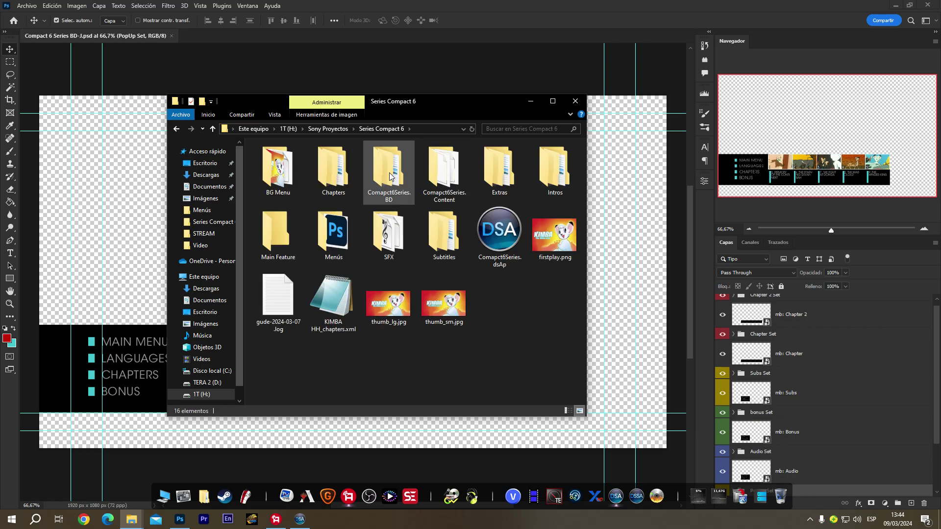
double_click(336, 227)
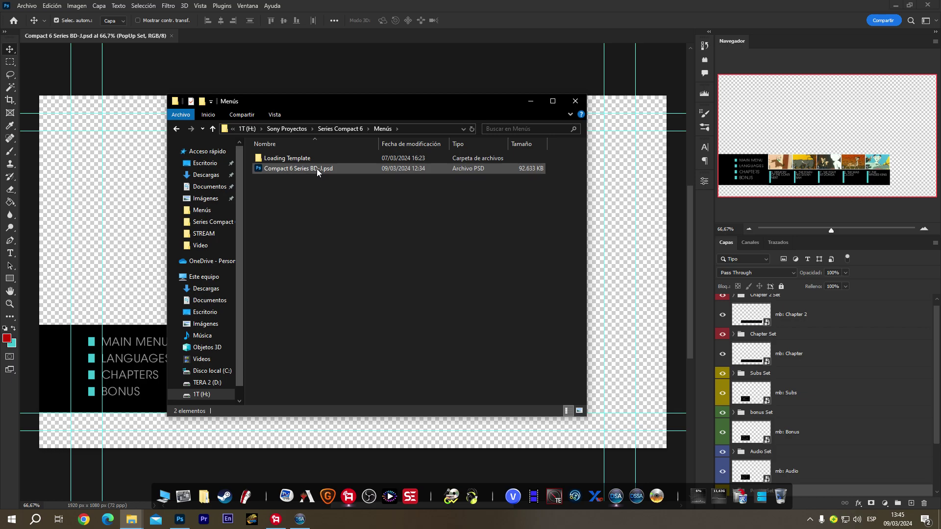
left_click(282, 161)
double_click(282, 161)
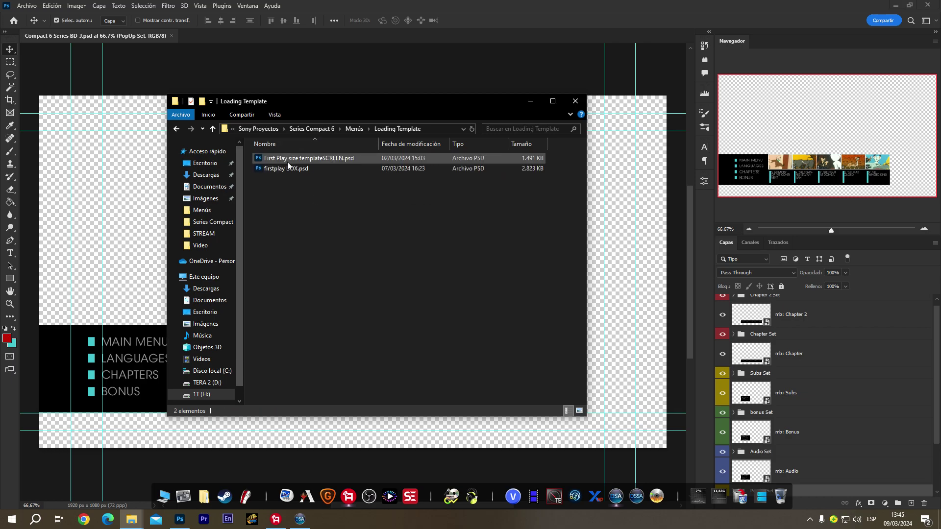
left_click(213, 129)
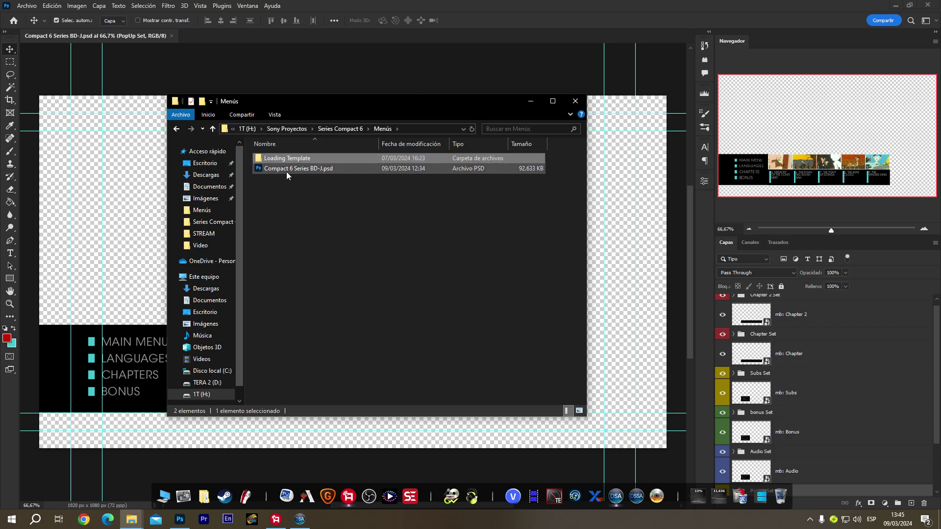
left_click(575, 102)
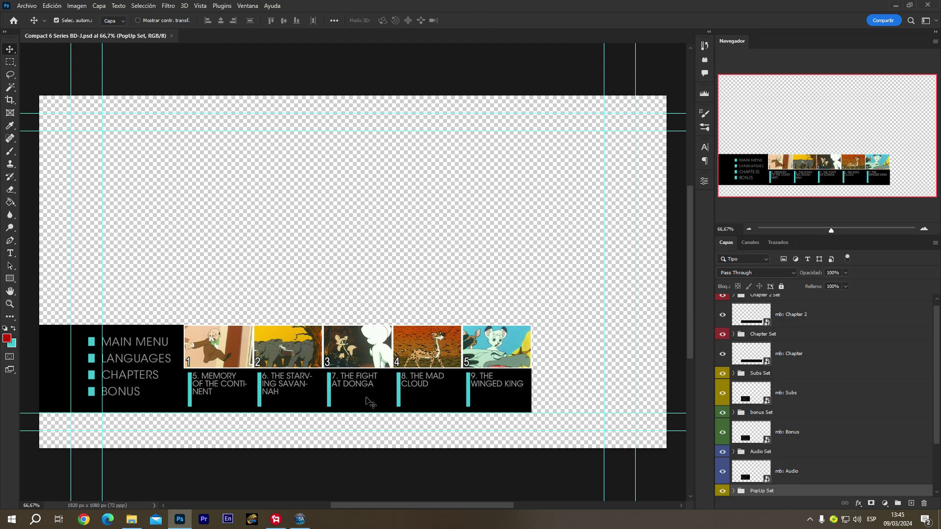
Close DoStudio's Comapct6Series.dsAp project, discarding unsaved changes
left_click(299, 520)
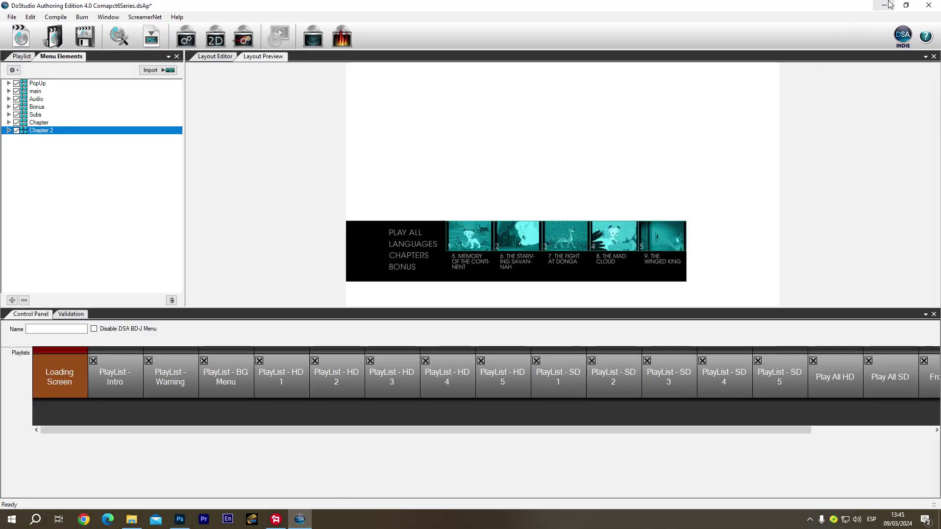
left_click(884, 5)
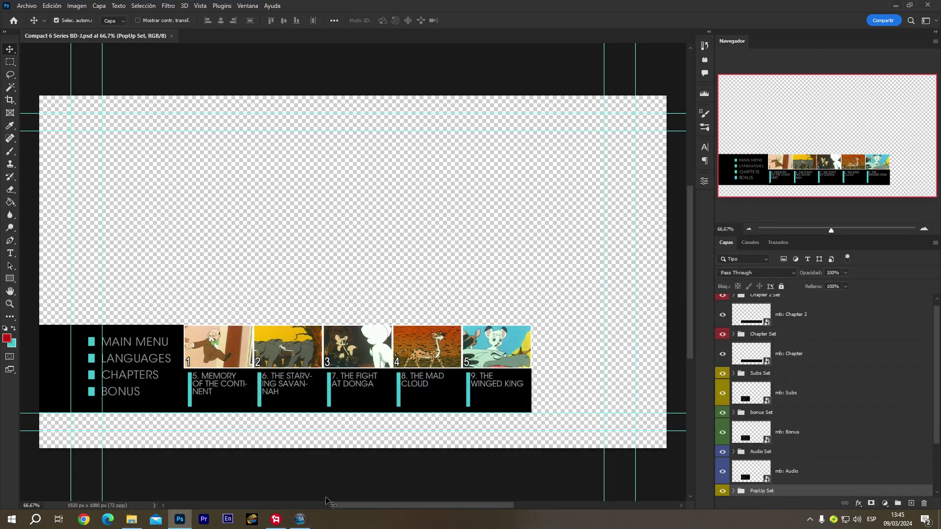
left_click(300, 519)
left_click(928, 6)
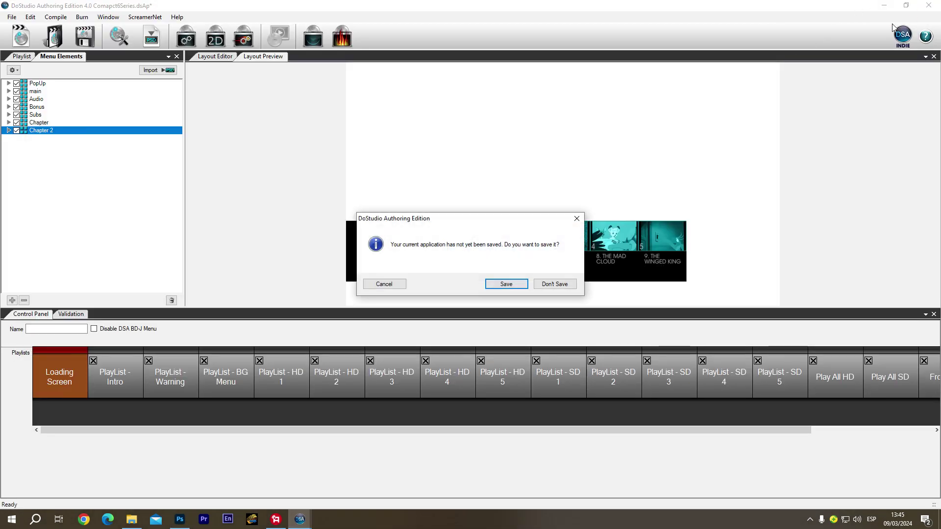
left_click(563, 285)
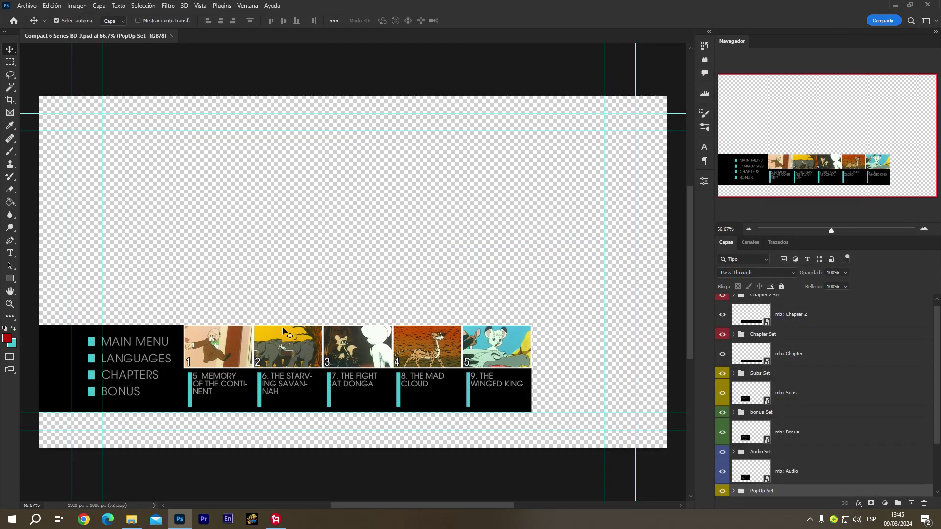
Hide the main menu, PopUp, Audio, bonus and Chapter 2 layer groups to show episodes 6–10
scroll(822, 405, "down", 3)
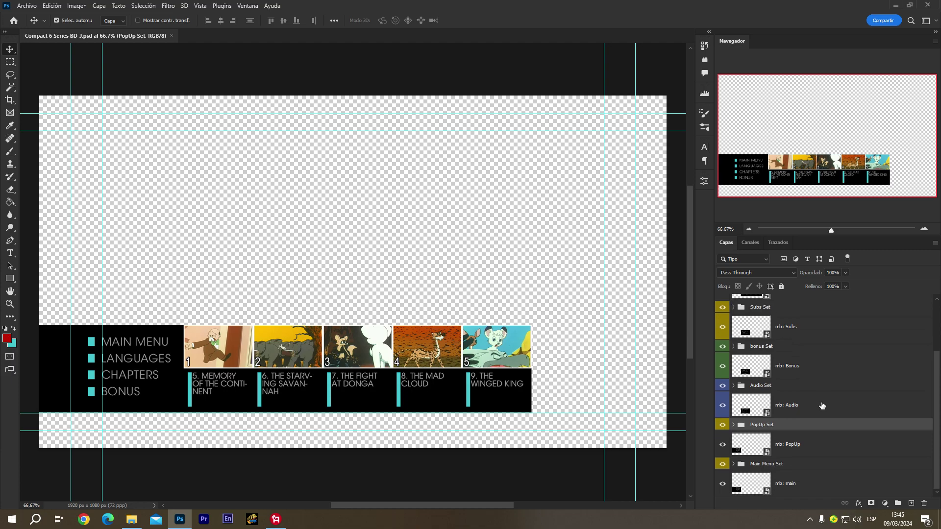
scroll(822, 405, "up", 3)
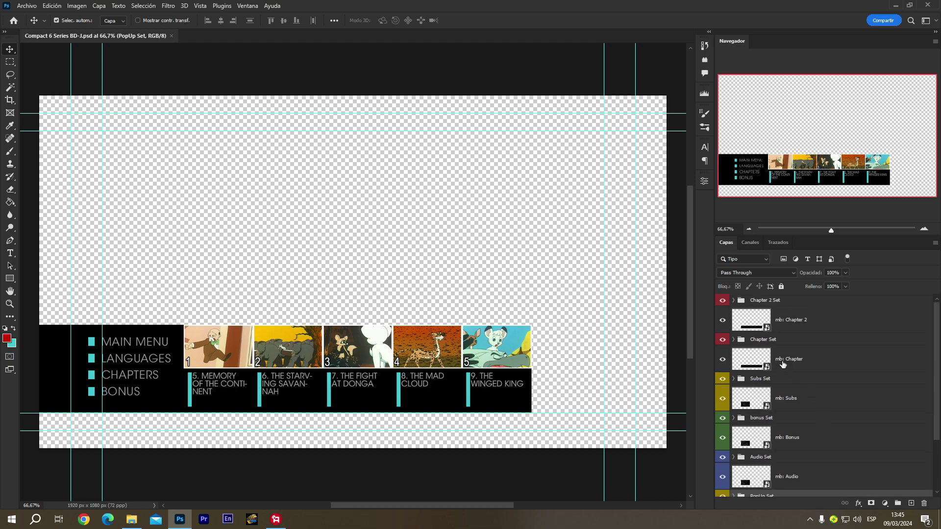
scroll(729, 392, "down", 1)
scroll(729, 394, "down", 2)
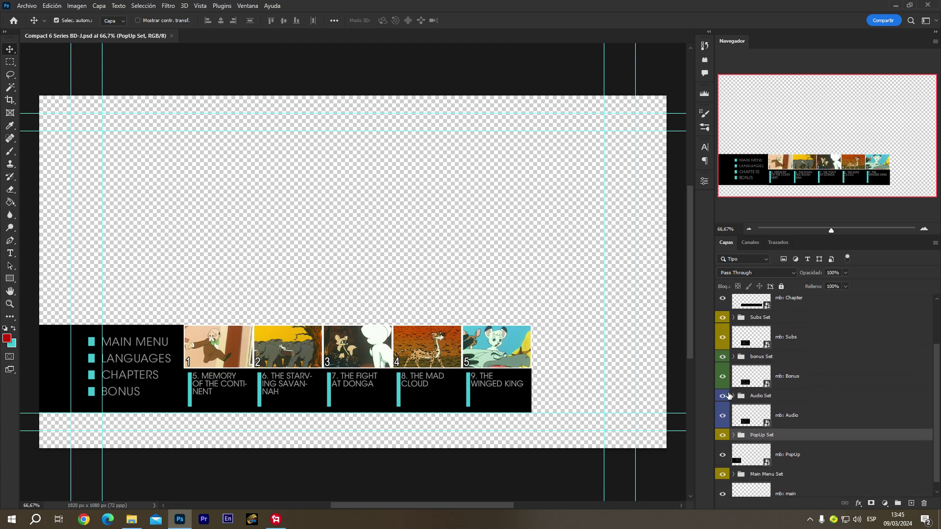
left_click_drag(723, 494, 723, 435)
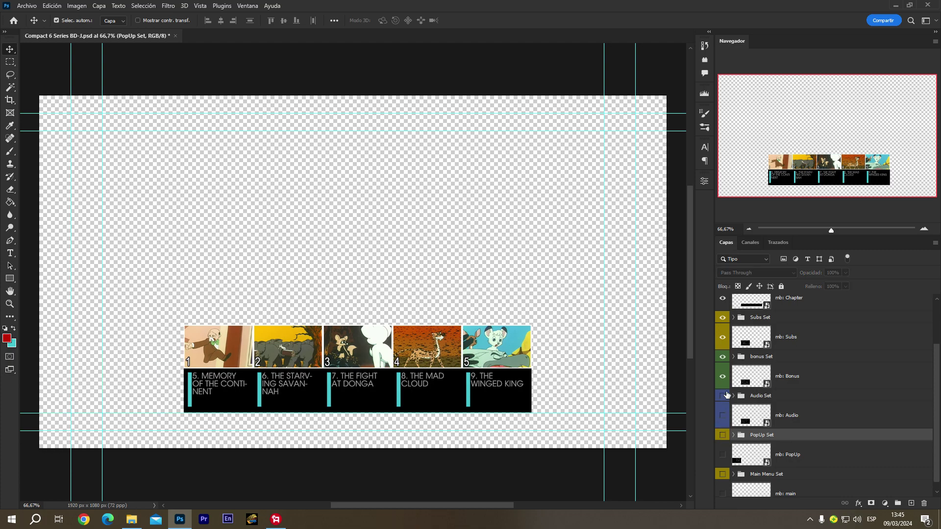
left_click_drag(722, 433, 724, 317)
scroll(781, 377, "up", 3)
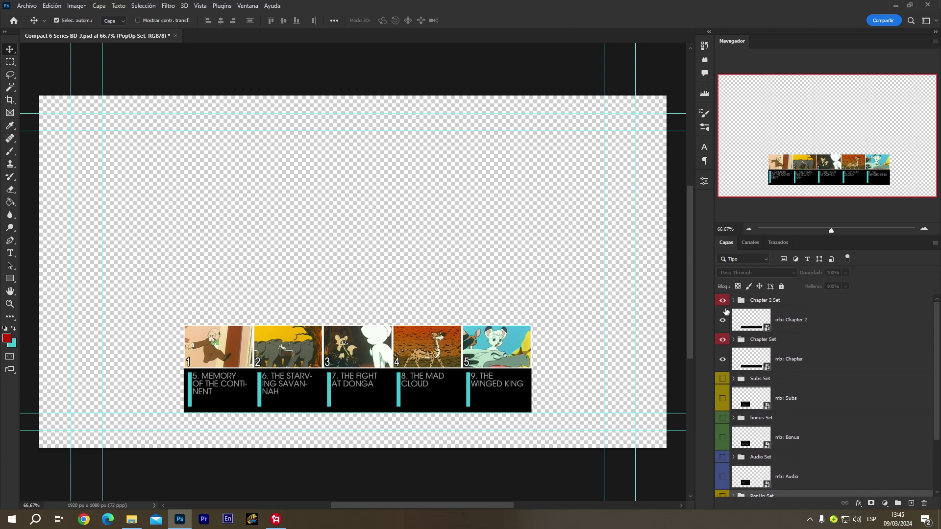
left_click_drag(723, 300, 722, 320)
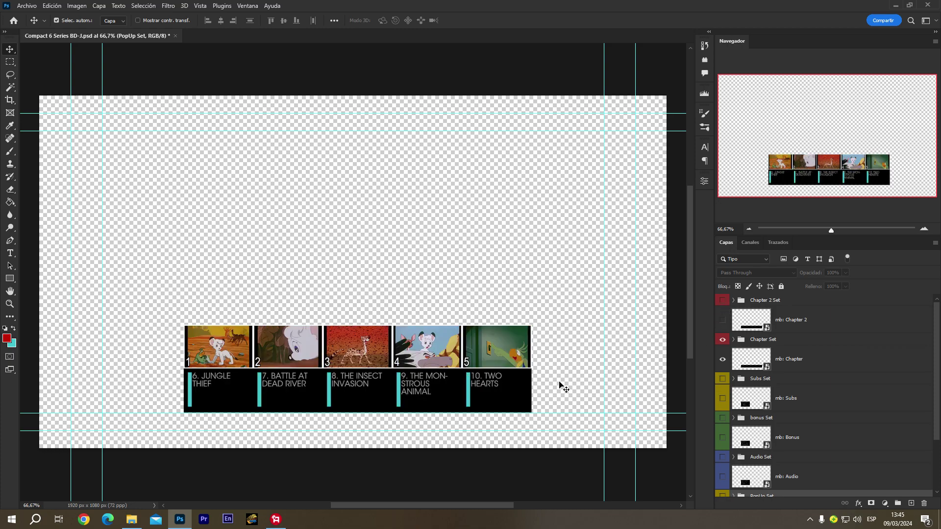
Expand Chapter Set and give layer a: T1 the yellow (Amarillo) colour label
left_click(734, 339)
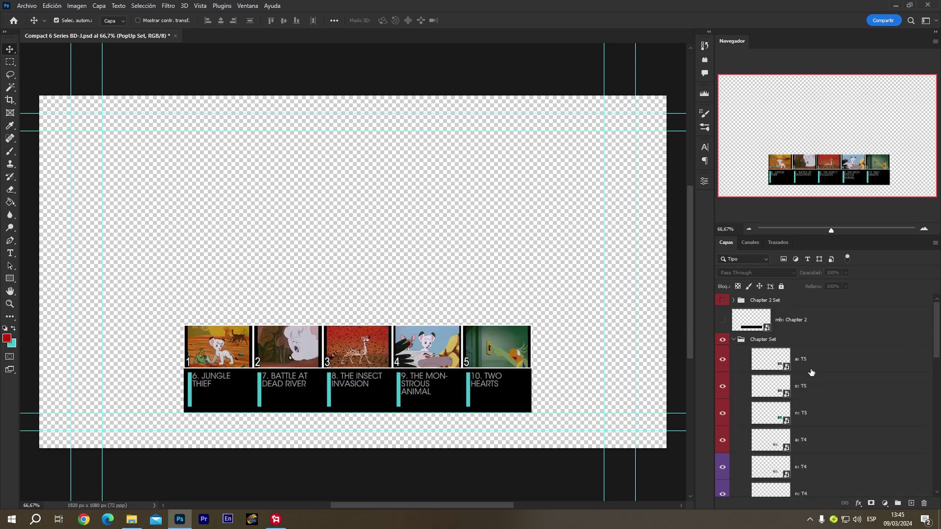
scroll(810, 373, "down", 3)
scroll(810, 371, "down", 2)
scroll(810, 371, "down", 2)
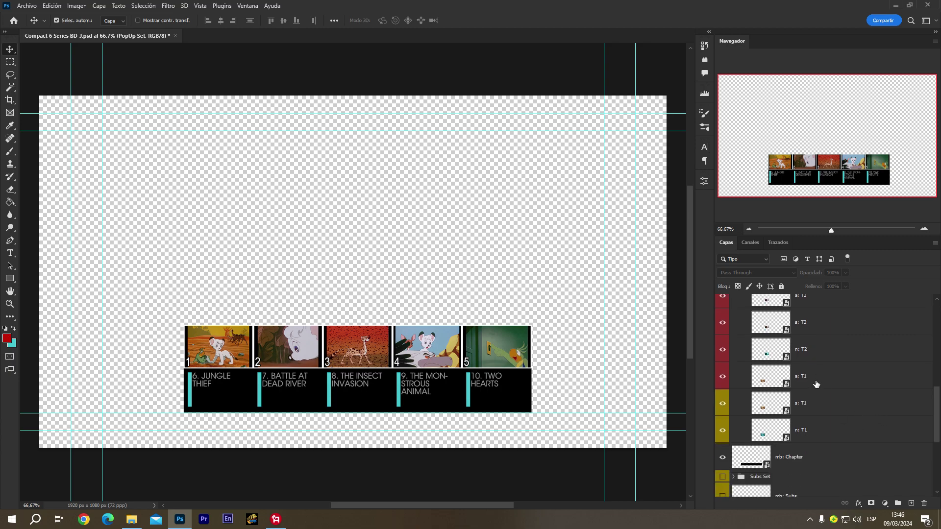
left_click(816, 382)
right_click(816, 382)
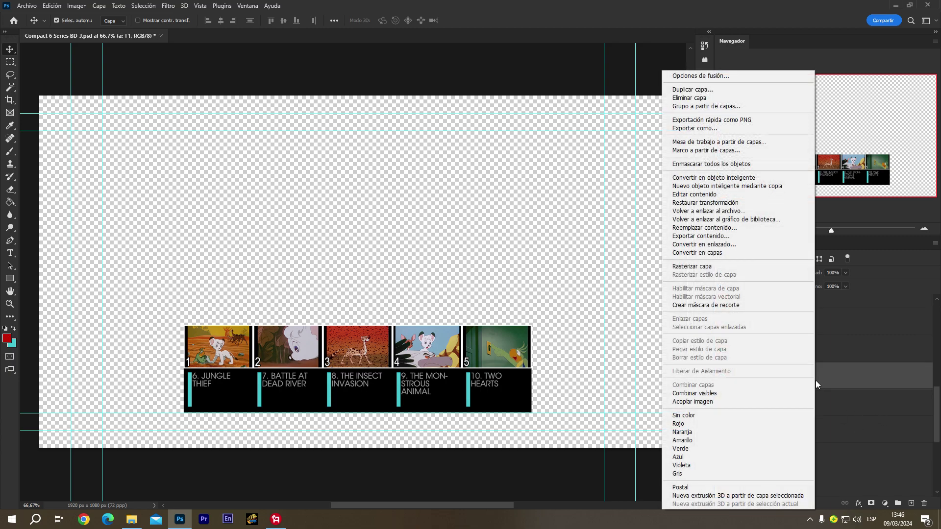
left_click(720, 443)
scroll(842, 377, "up", 2)
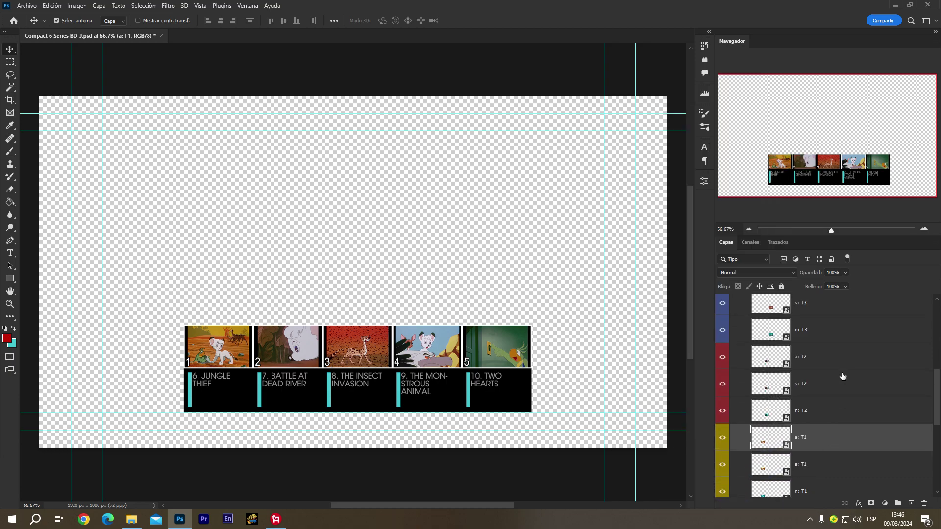
scroll(843, 376, "down", 2)
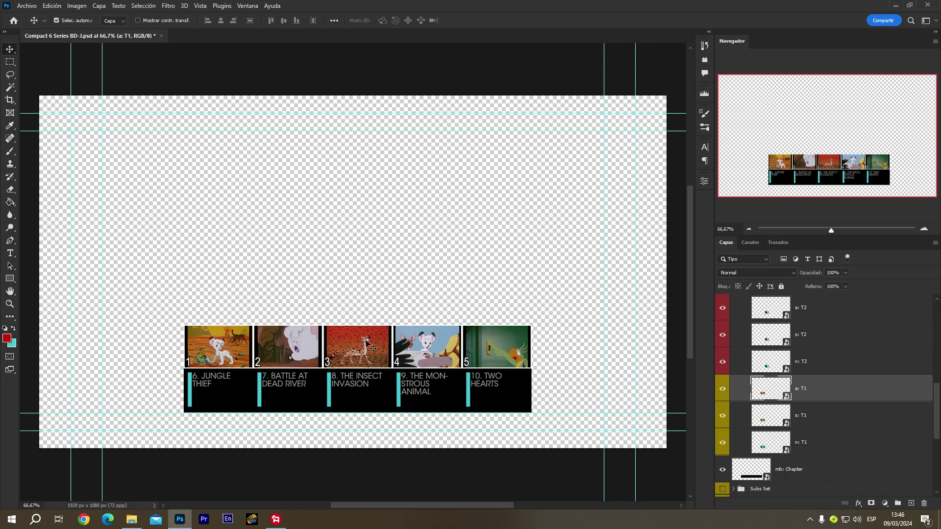
left_click(833, 422)
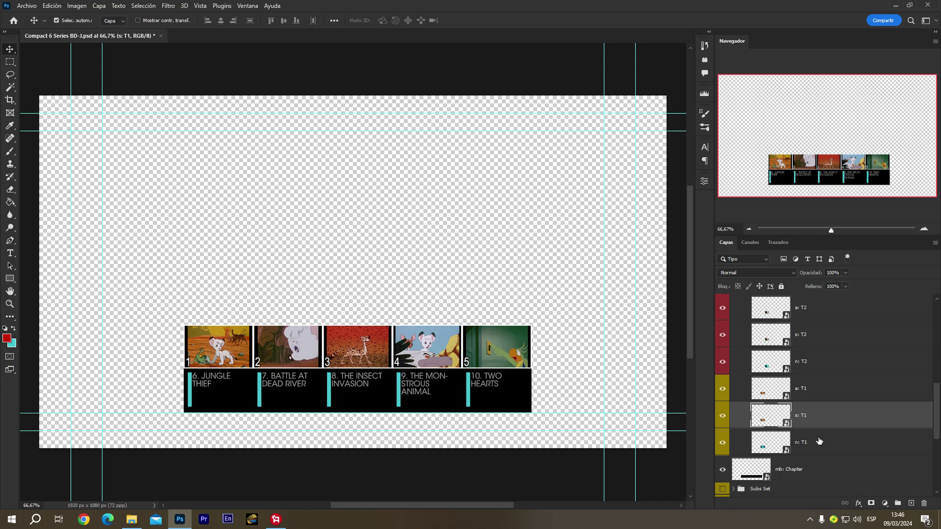
left_click(822, 439)
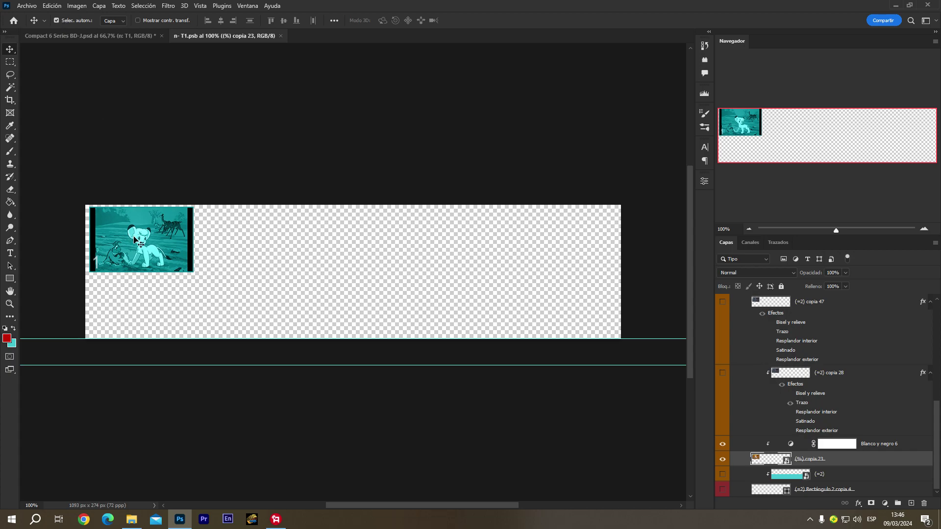
double_click(787, 462)
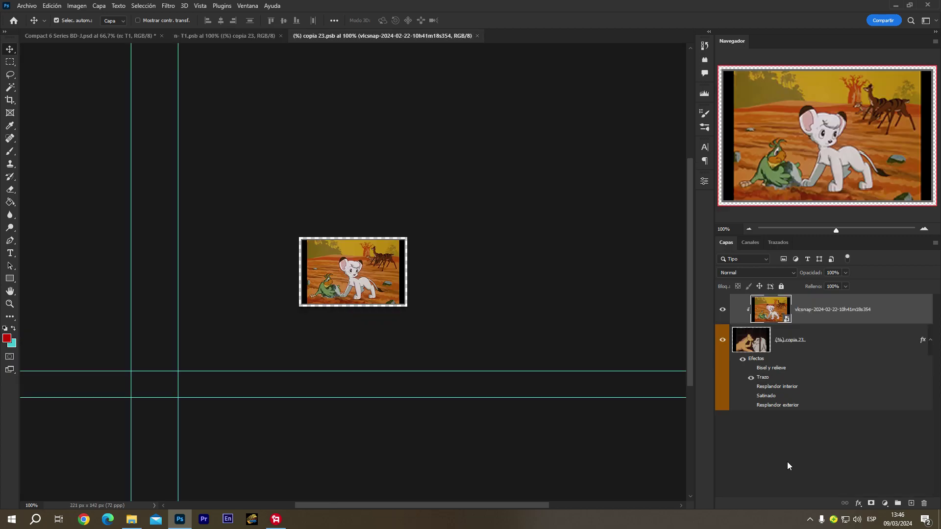
double_click(787, 318)
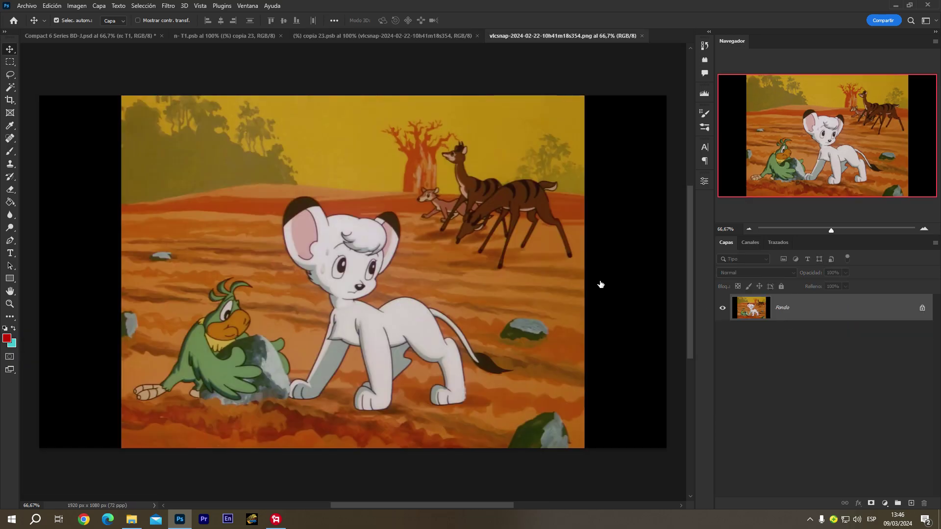
Place the laughing-woman vlcsnap still from Imágenes as an embedded image in the frame document
left_click(35, 6)
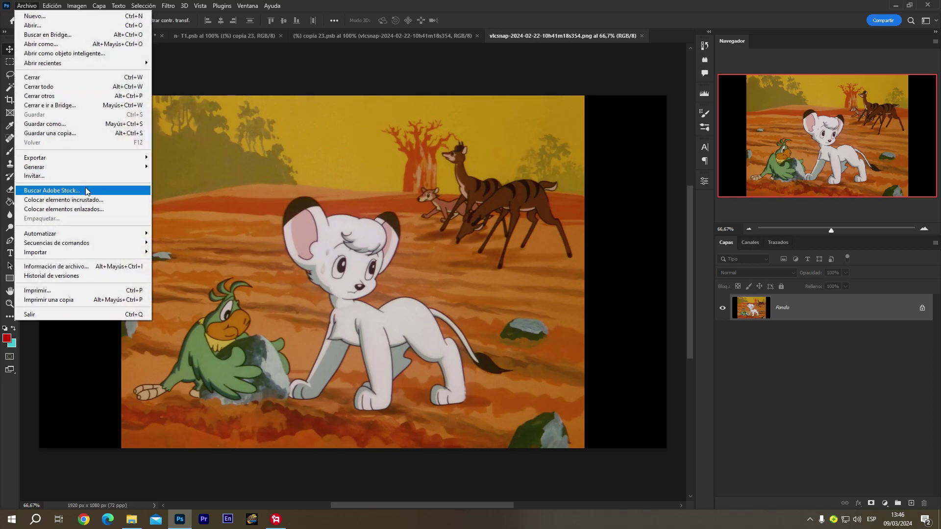
left_click(79, 200)
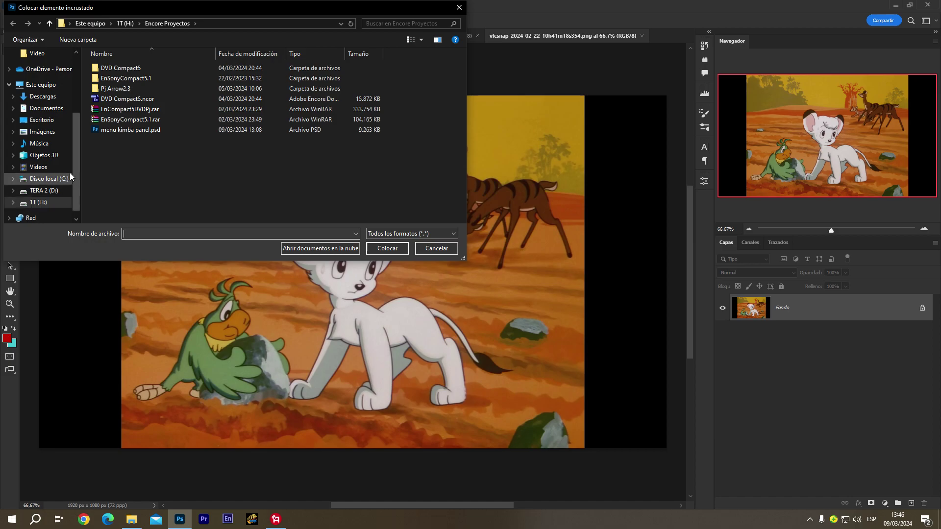
left_click(49, 131)
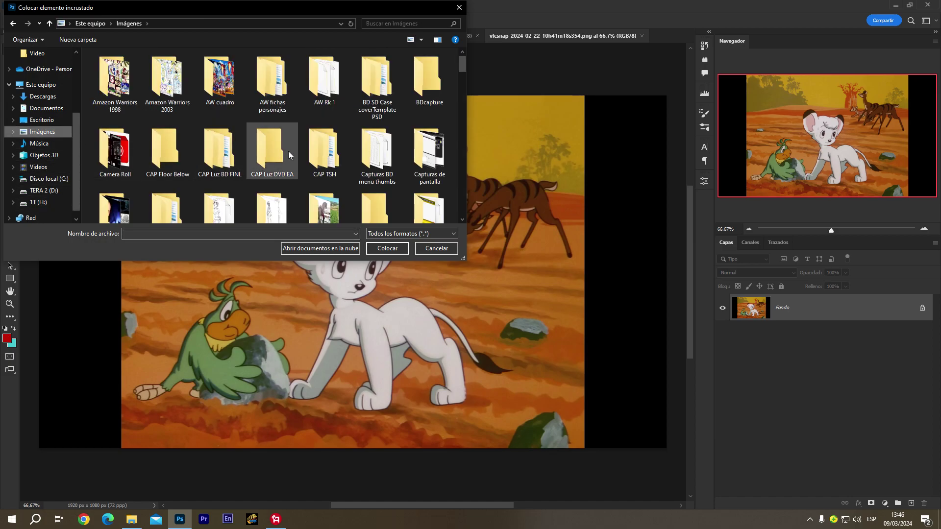
scroll(287, 156, "down", 3)
scroll(287, 156, "down", 3)
scroll(287, 156, "down", 3)
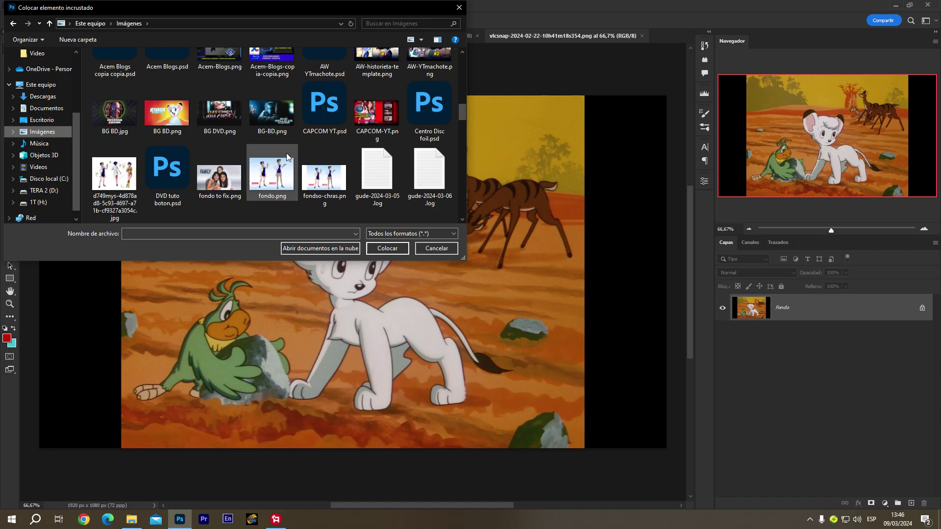
scroll(286, 155, "down", 1)
scroll(286, 156, "down", 3)
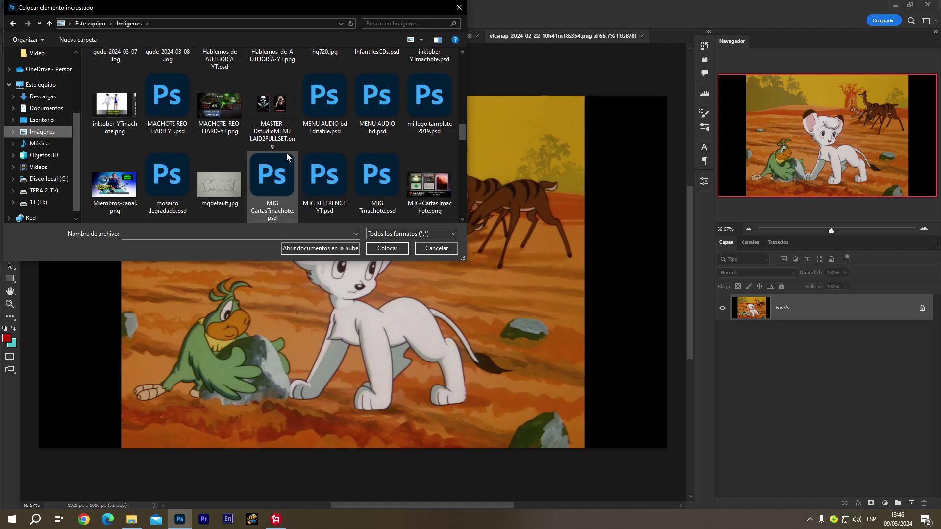
scroll(286, 156, "down", 3)
scroll(287, 156, "down", 2)
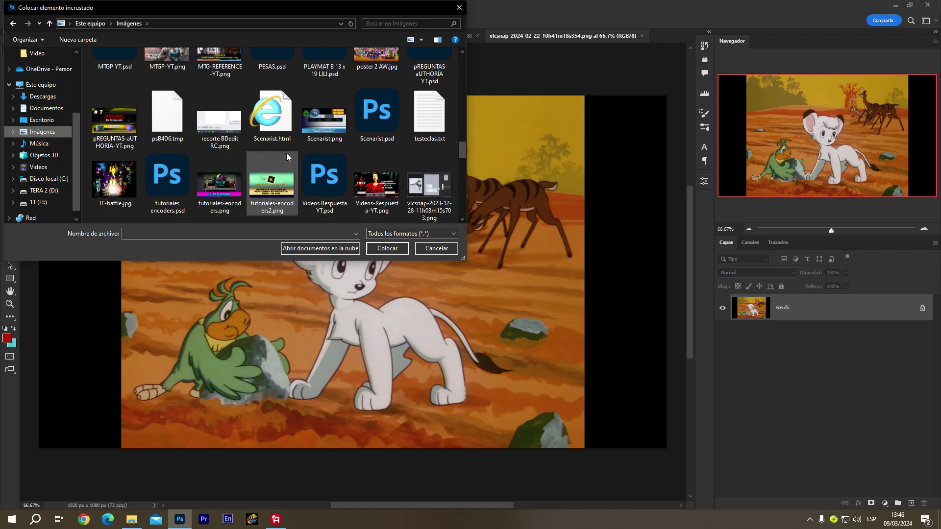
scroll(287, 156, "down", 1)
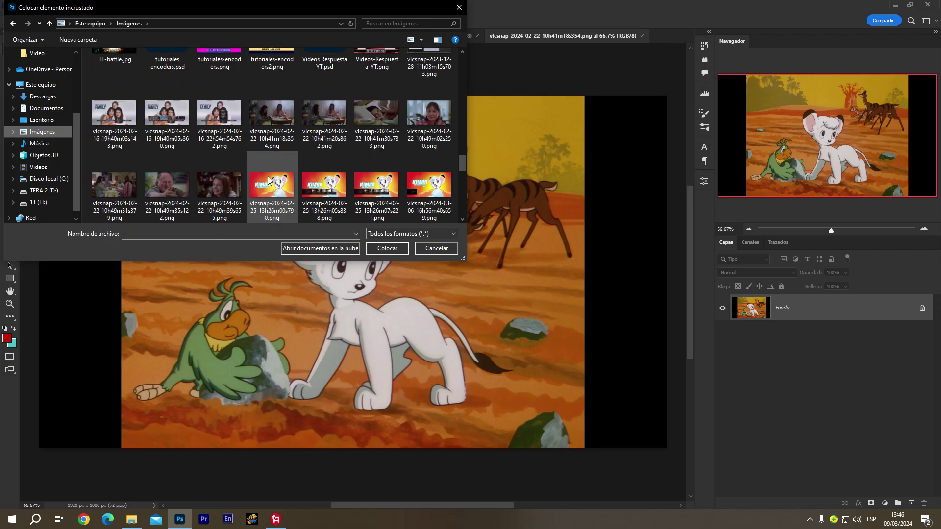
left_click(219, 188)
left_click(379, 252)
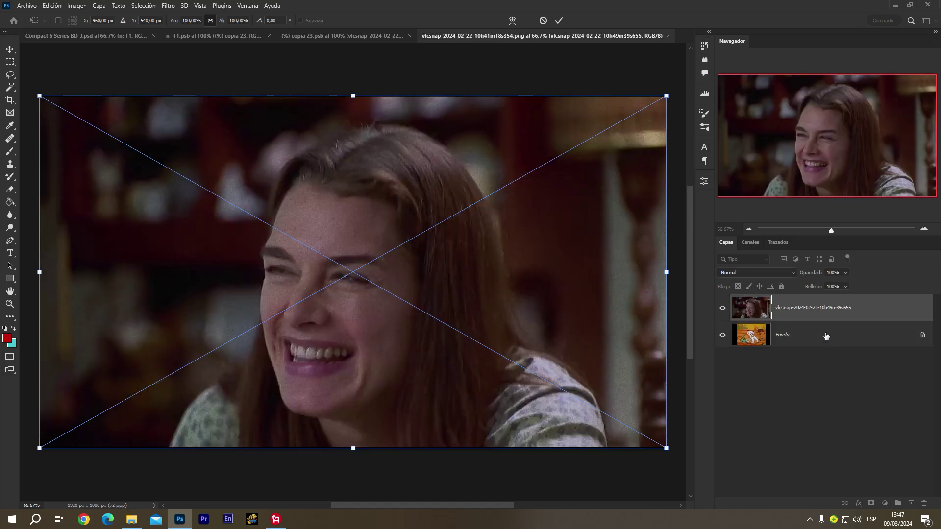
Commit the placed still, merge it with Fondo, and save the PNG and copia 23 documents
left_click(826, 336)
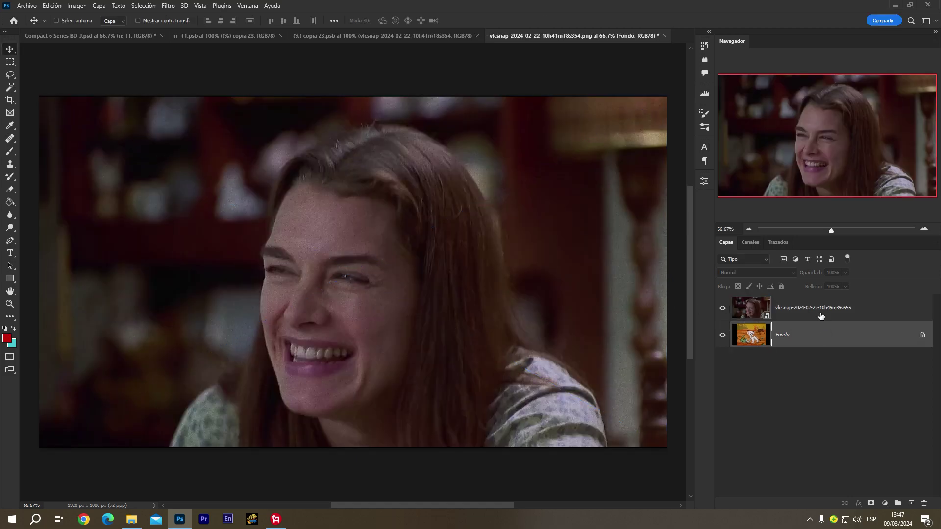
left_click(819, 313, "shift")
key("ctrl+e")
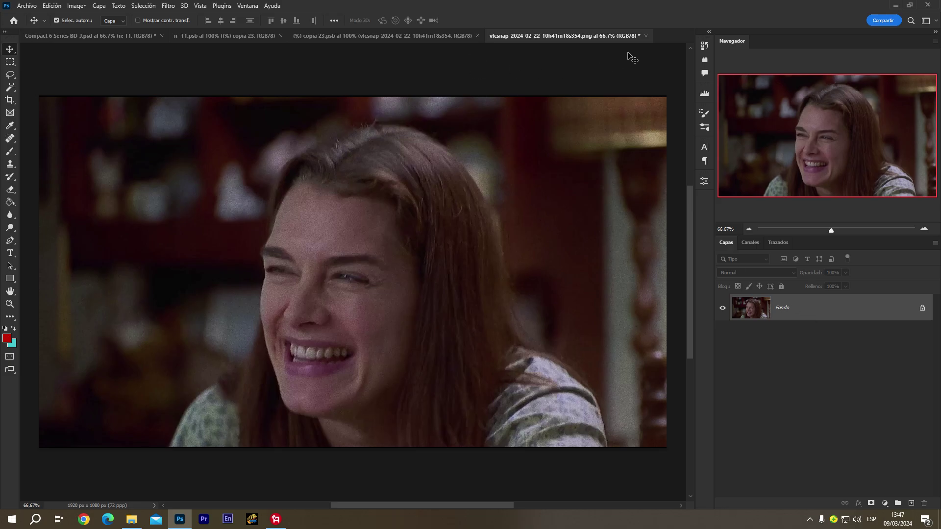
left_click(645, 36)
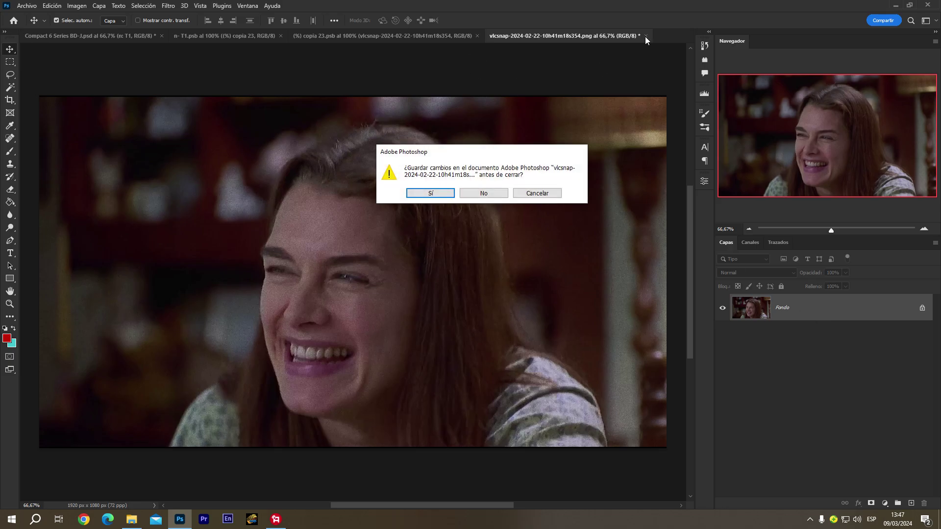
left_click(421, 195)
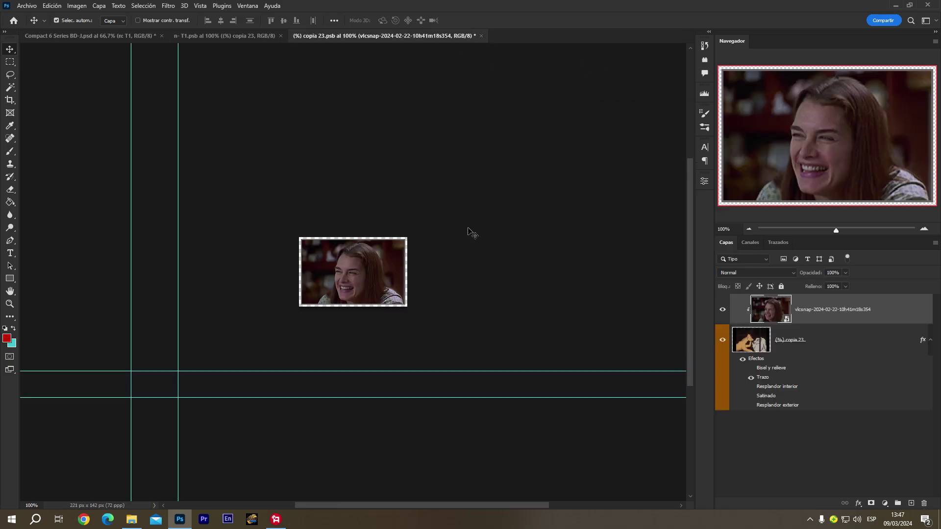
left_click(481, 35)
left_click(433, 194)
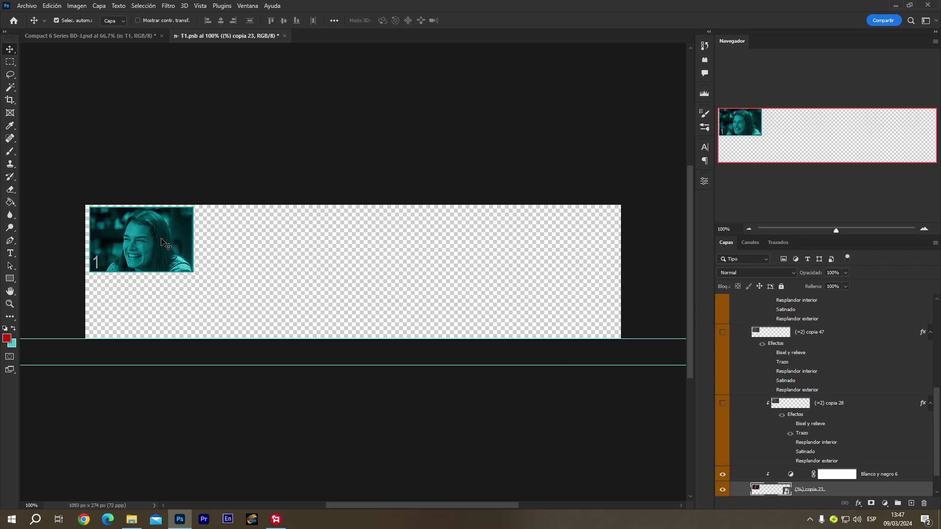
Change the Blanco y negro 6 tint from cyan to red (c30303), then close T1.psb
left_click(792, 476)
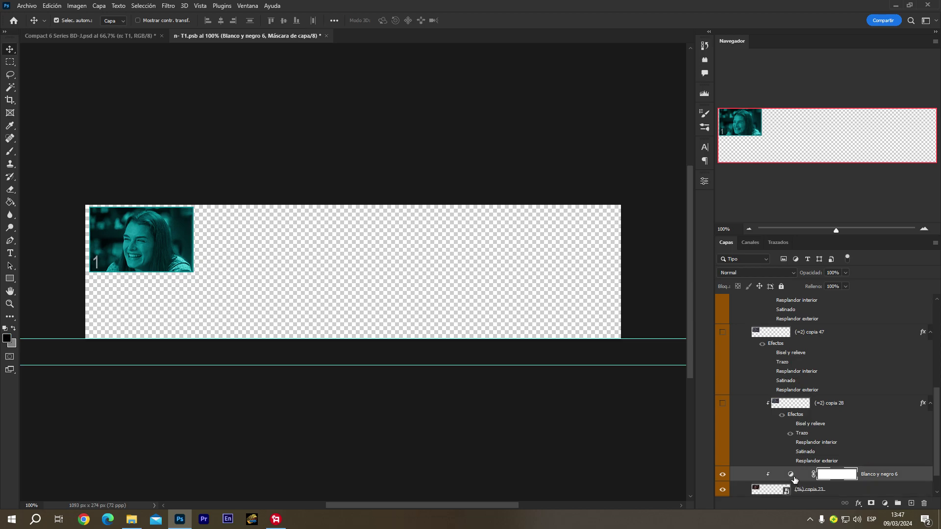
double_click(792, 476)
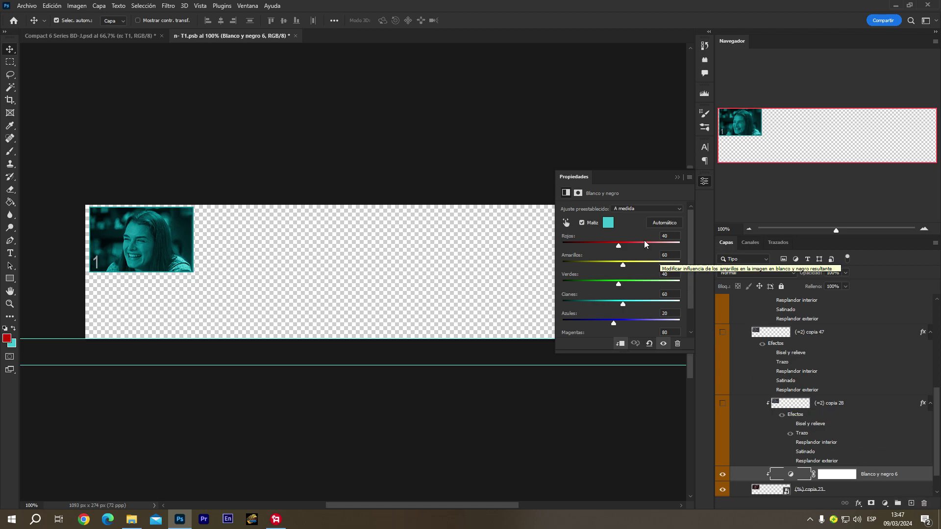
left_click(608, 223)
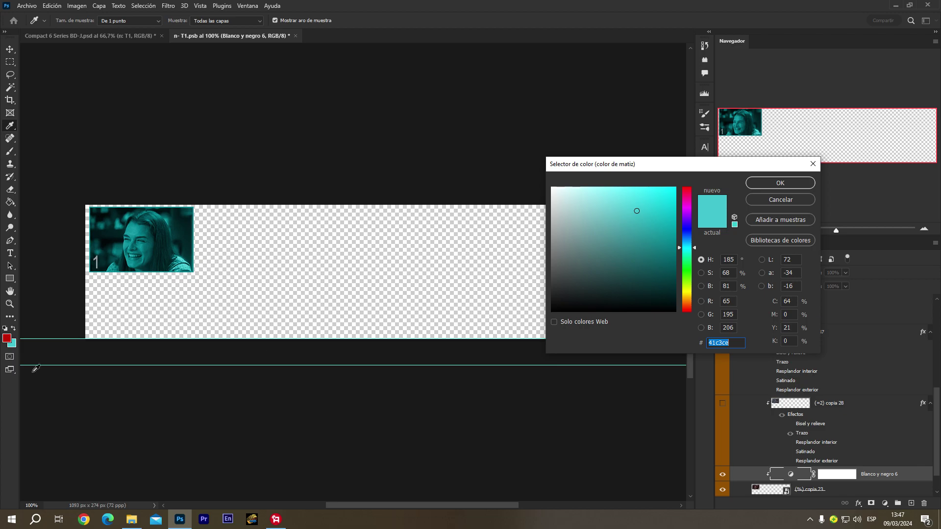
left_click(8, 337)
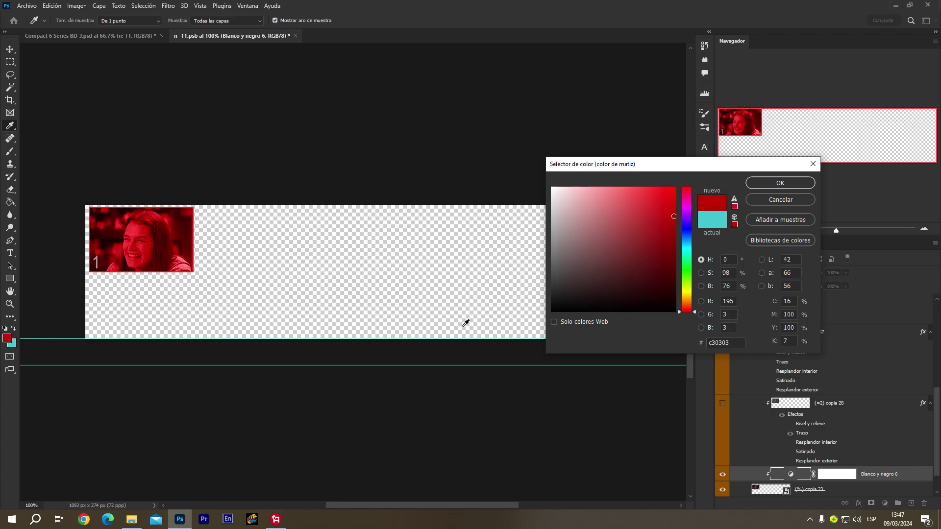
left_click(767, 183)
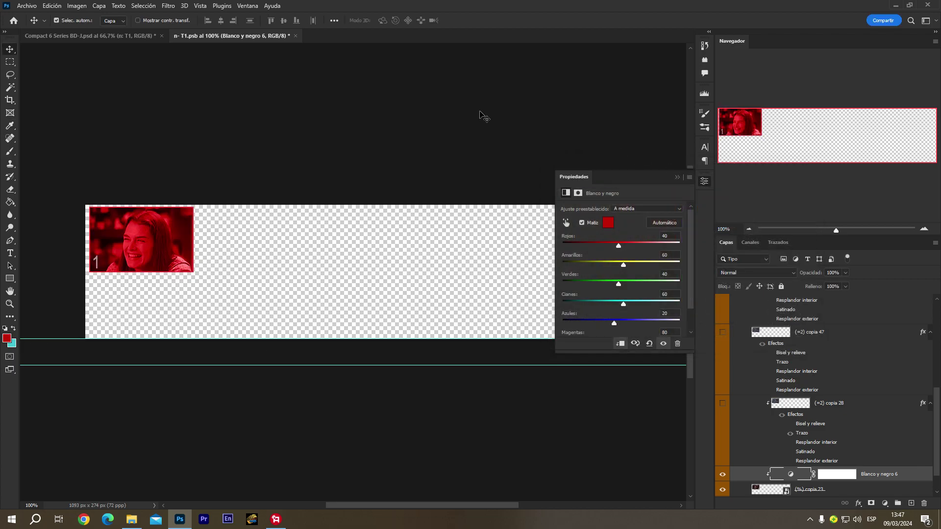
left_click(296, 35)
Save T1.psb, close the Properties panel, then hide layer a: T1 and show layer s: T1
left_click(431, 193)
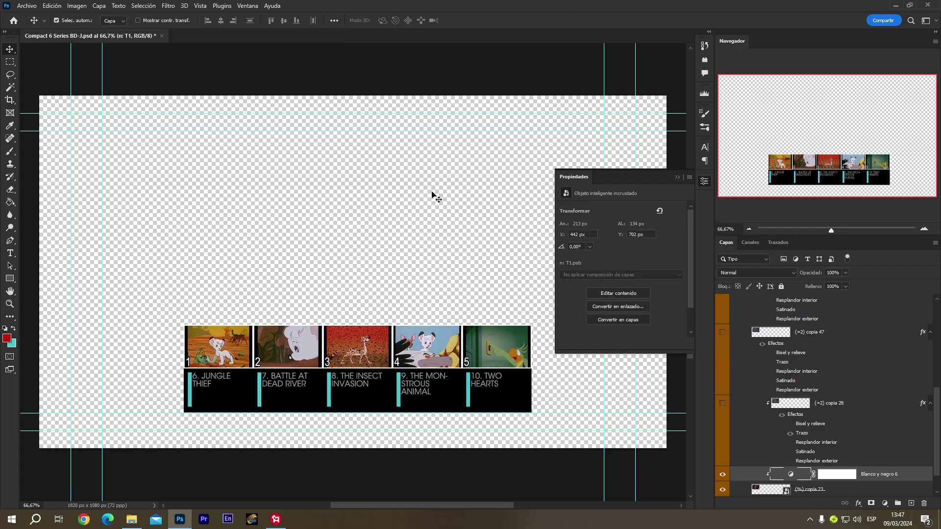
left_click(674, 176)
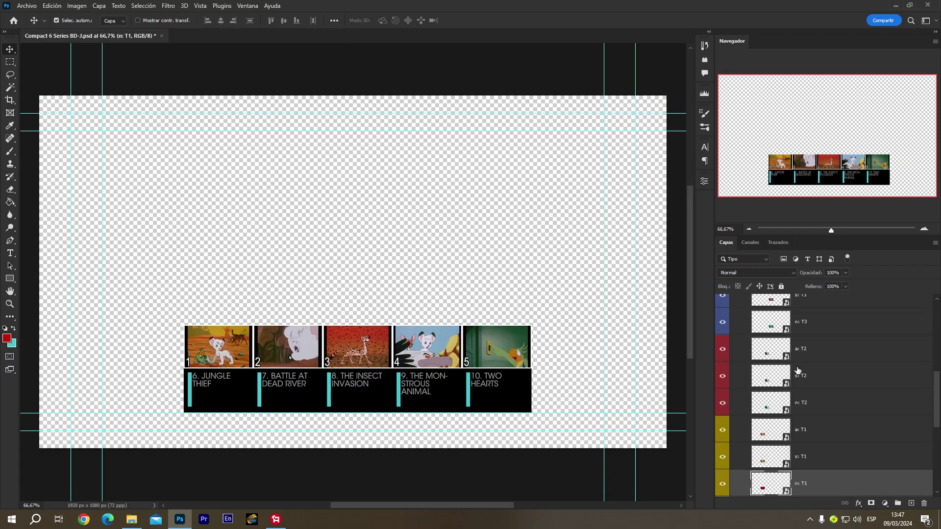
left_click(723, 430)
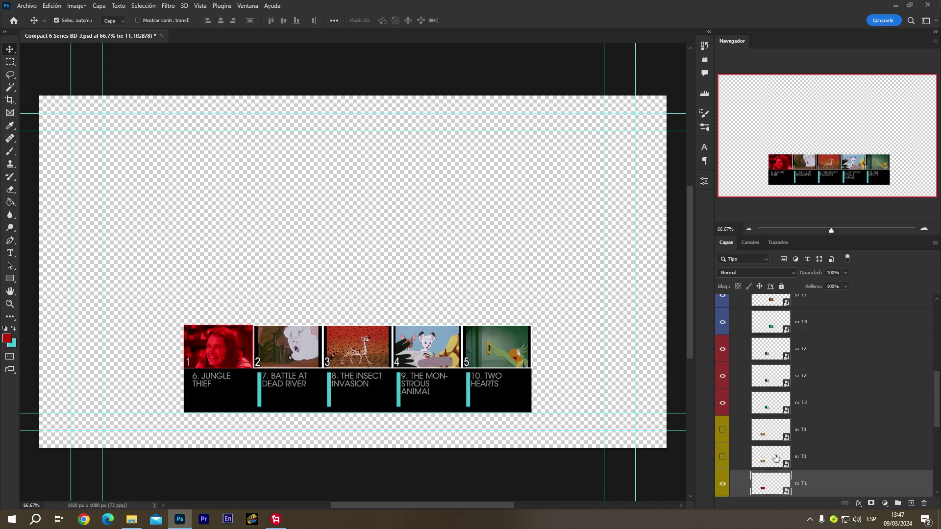
left_click(808, 463)
left_click(814, 436)
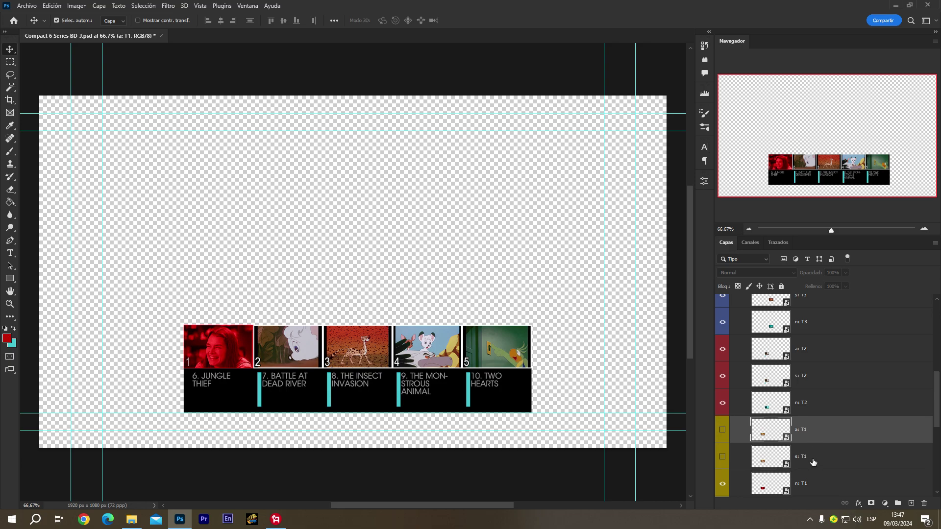
left_click(814, 462)
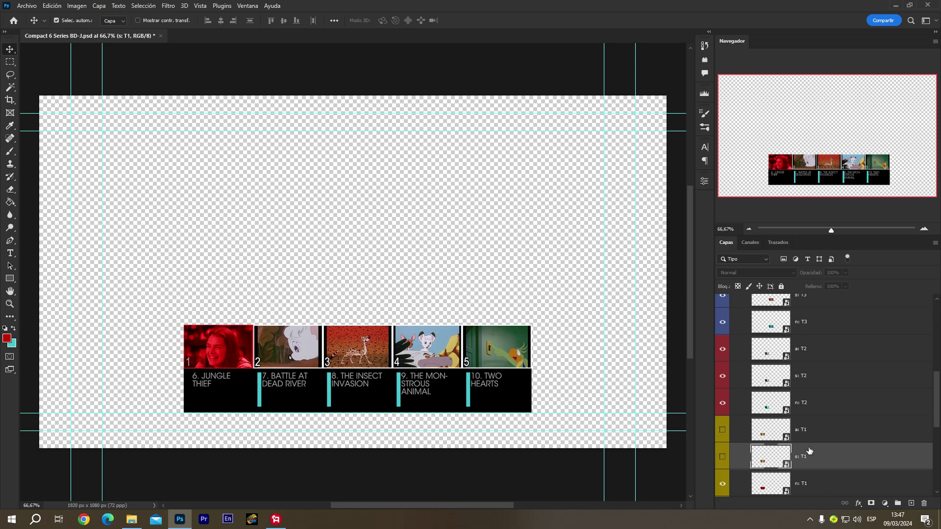
left_click(722, 457)
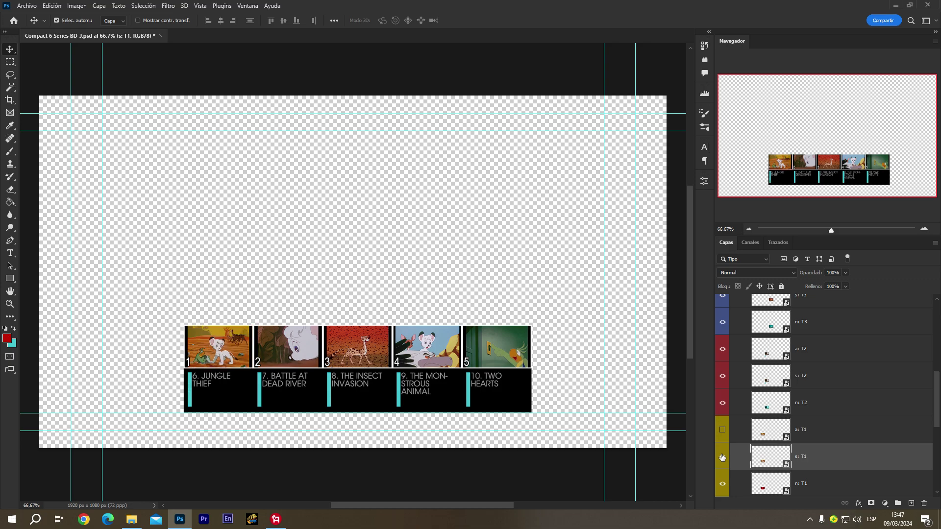
Open the nested copia 23 frame image and place the laughing-woman vlcsnap frame as embedded
double_click(788, 466)
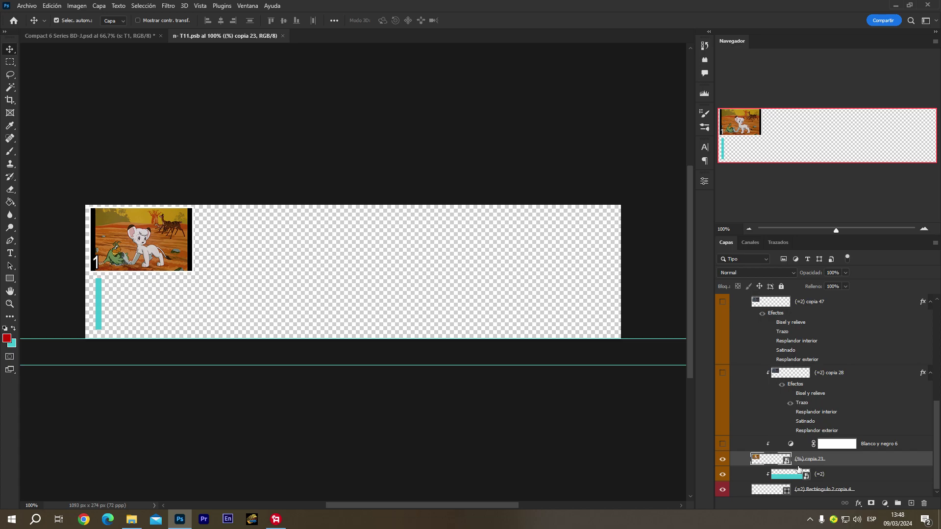
double_click(787, 461)
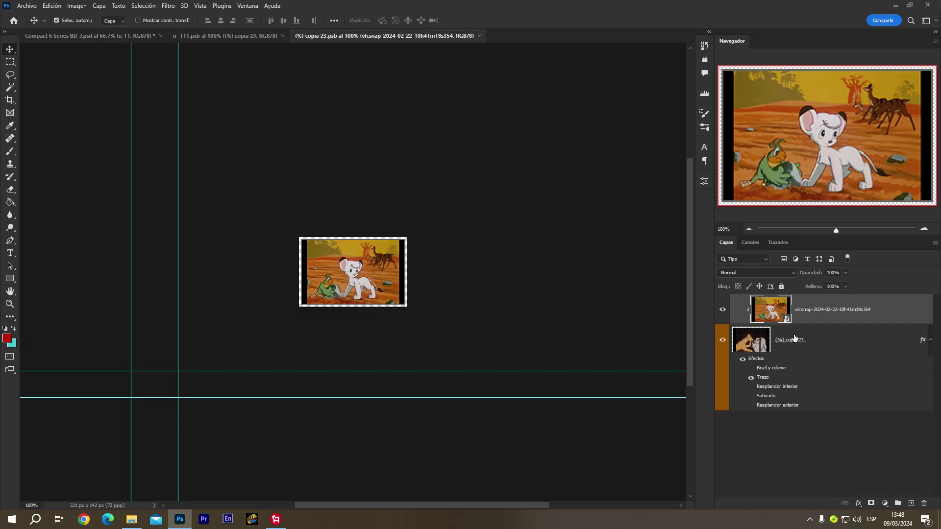
double_click(788, 318)
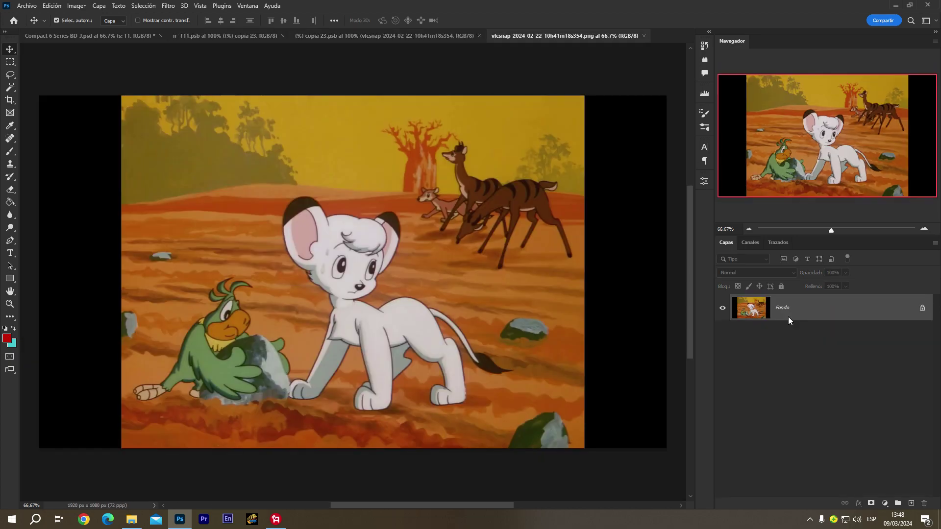
left_click(31, 6)
left_click(93, 209)
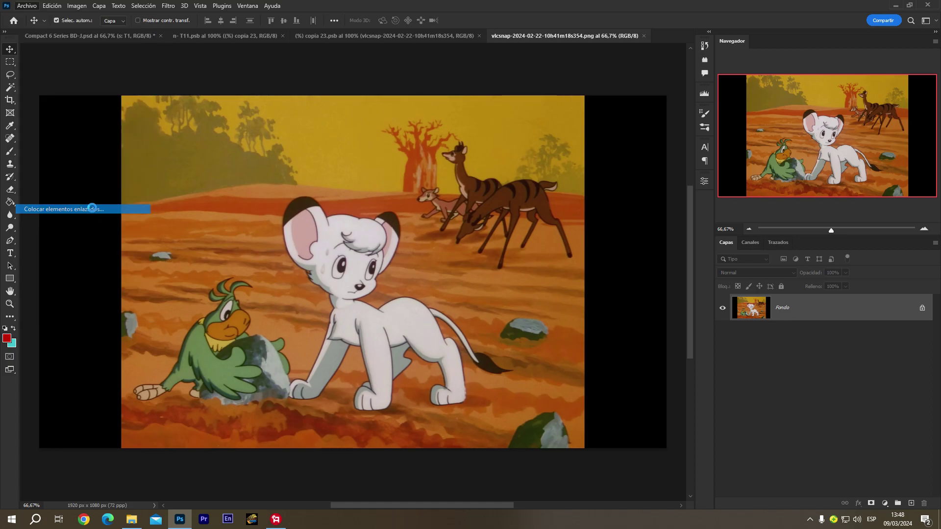
left_click(436, 249)
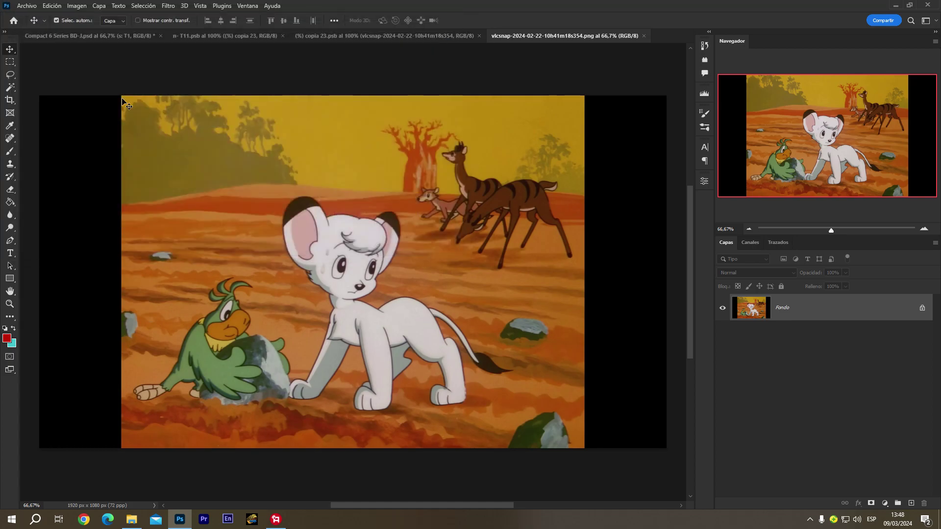
left_click(25, 7)
left_click(101, 200)
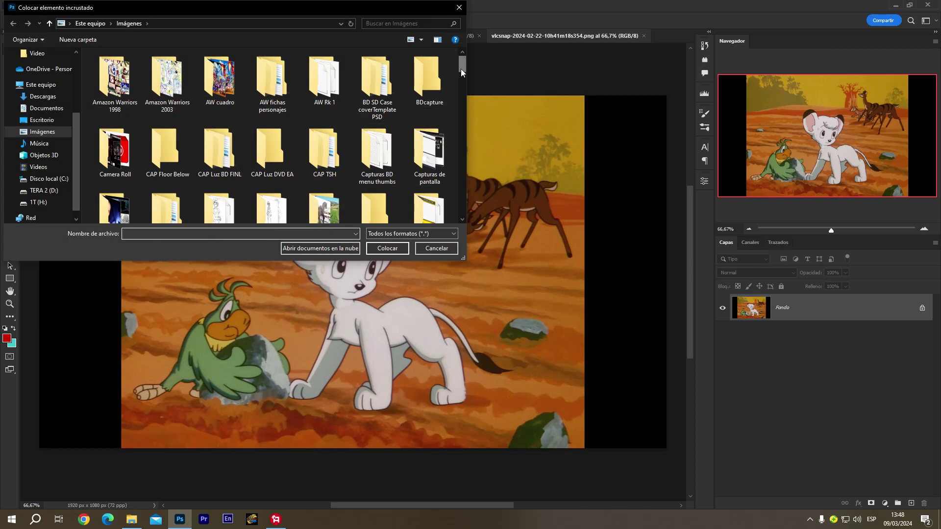
left_click_drag(461, 69, 444, 164)
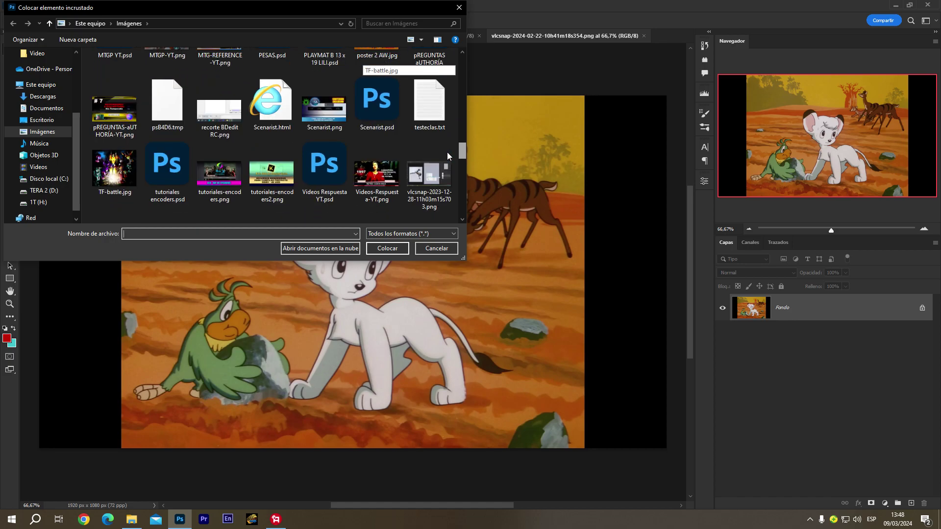
left_click(219, 184)
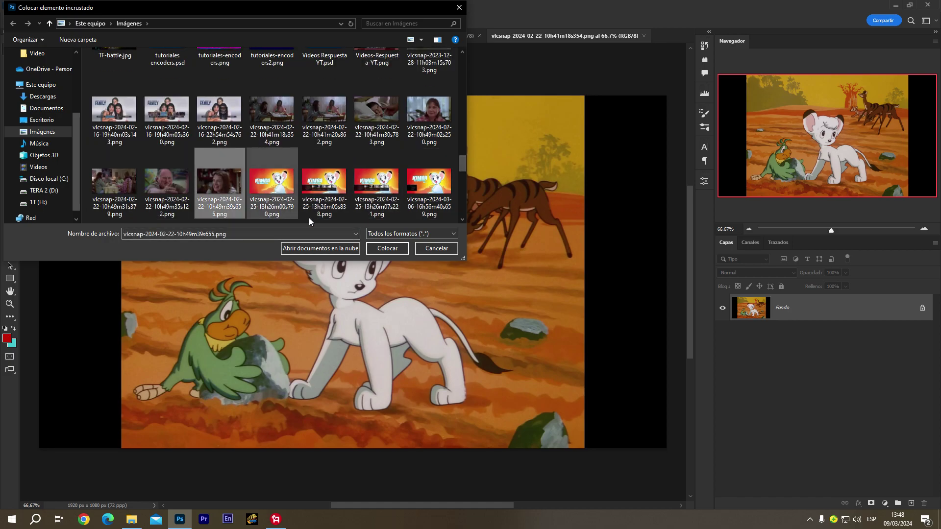
left_click(383, 250)
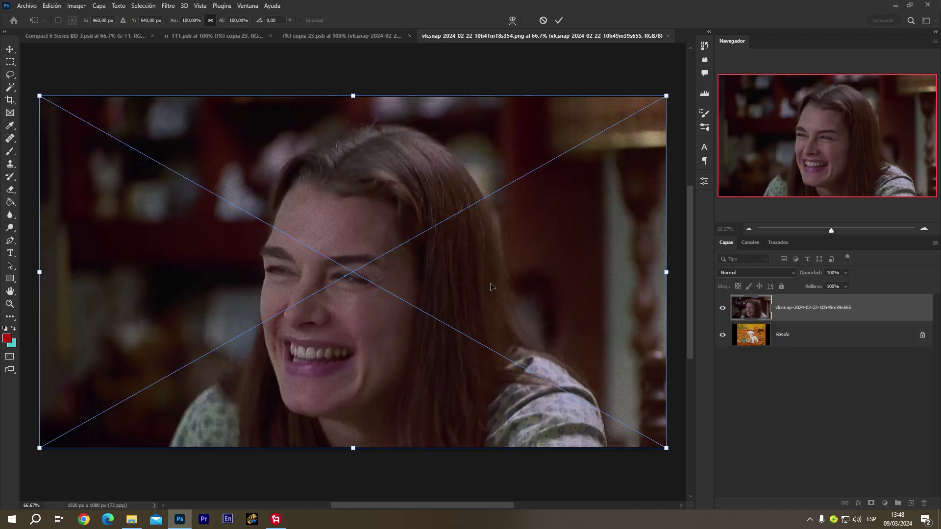
Commit and flatten the new frame, then save the frame image and copia 23 documents
left_click(813, 338)
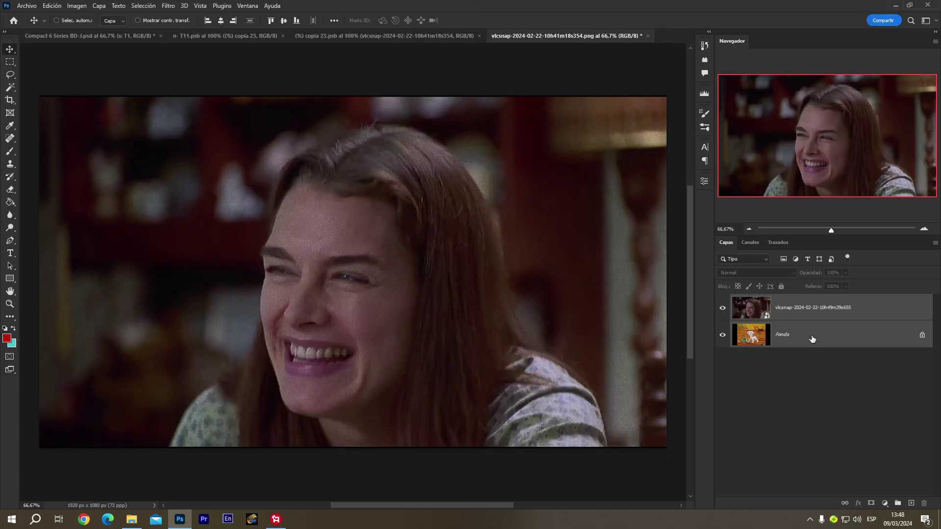
key("ctrl+e")
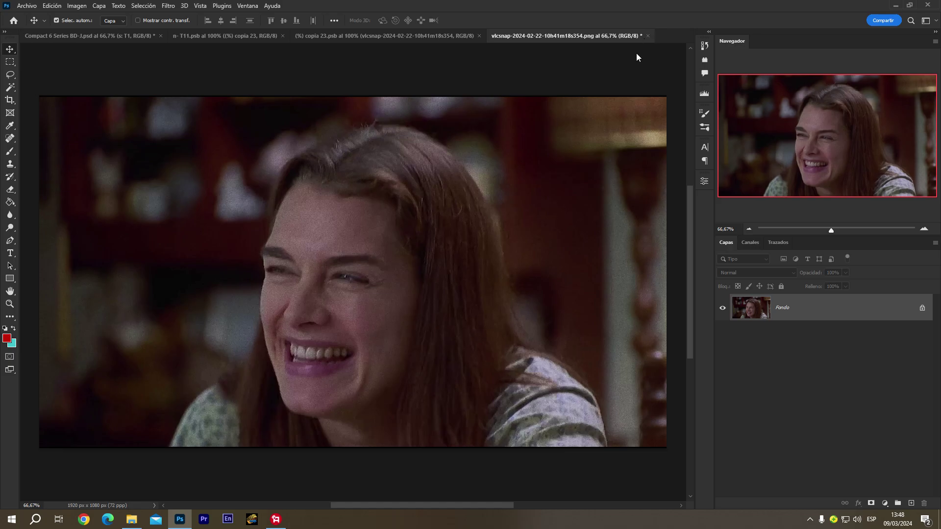
left_click(647, 35)
left_click(445, 191)
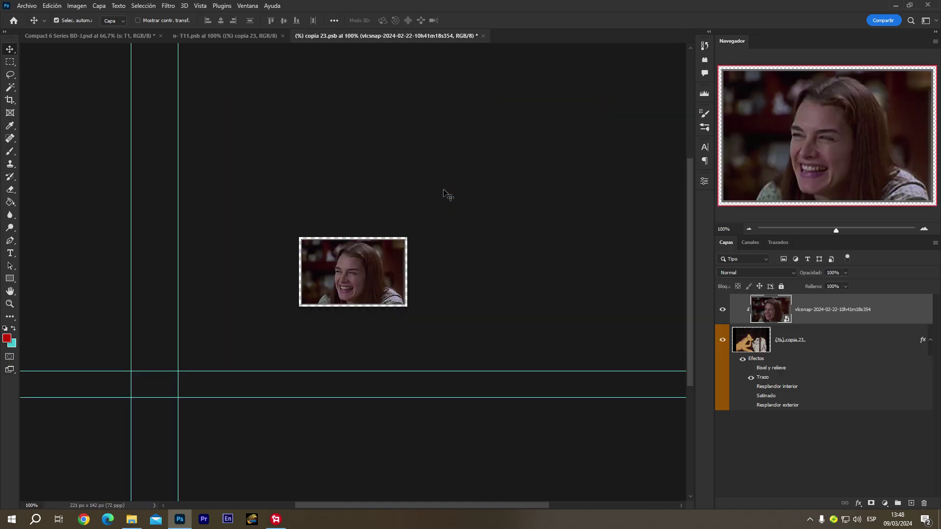
left_click(483, 36)
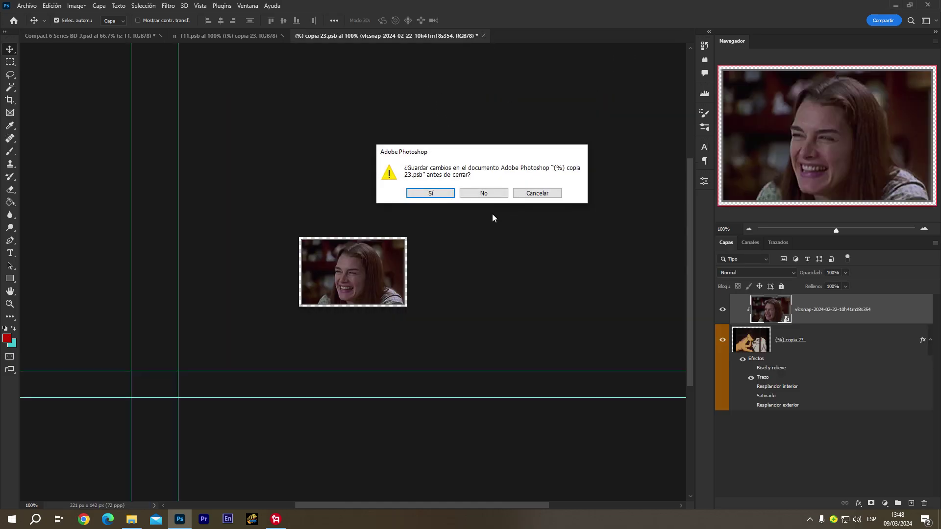
left_click(434, 193)
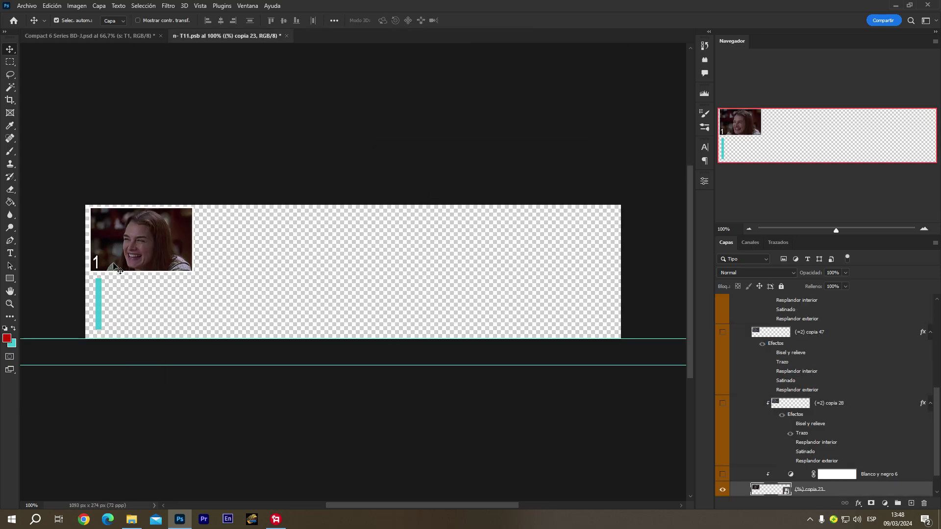
Paint Bucket-fill the (=2) bar red, then save it and n- T11.psb
scroll(794, 473, "down", 1)
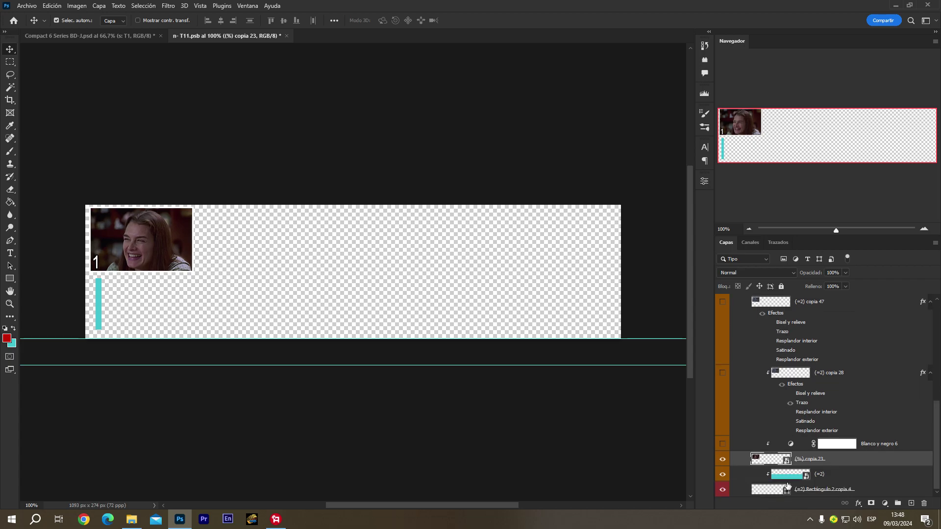
double_click(806, 475)
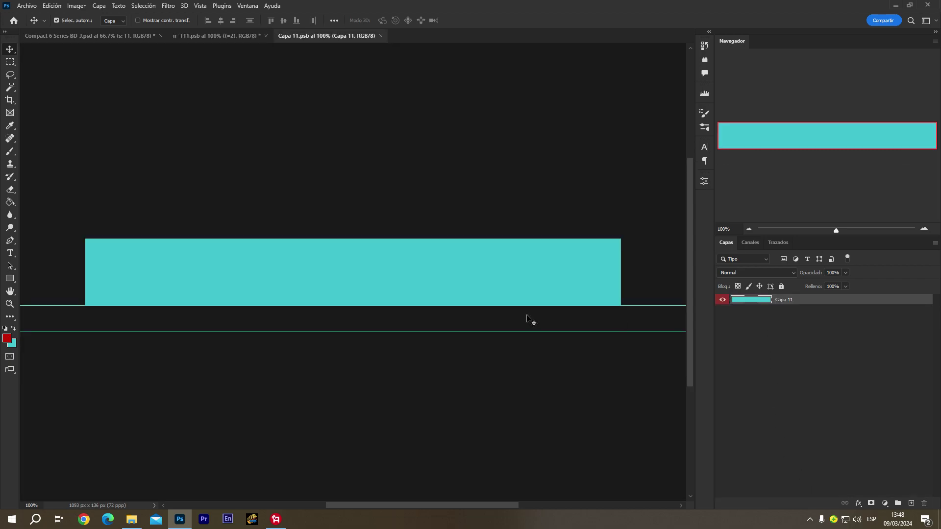
left_click(9, 203)
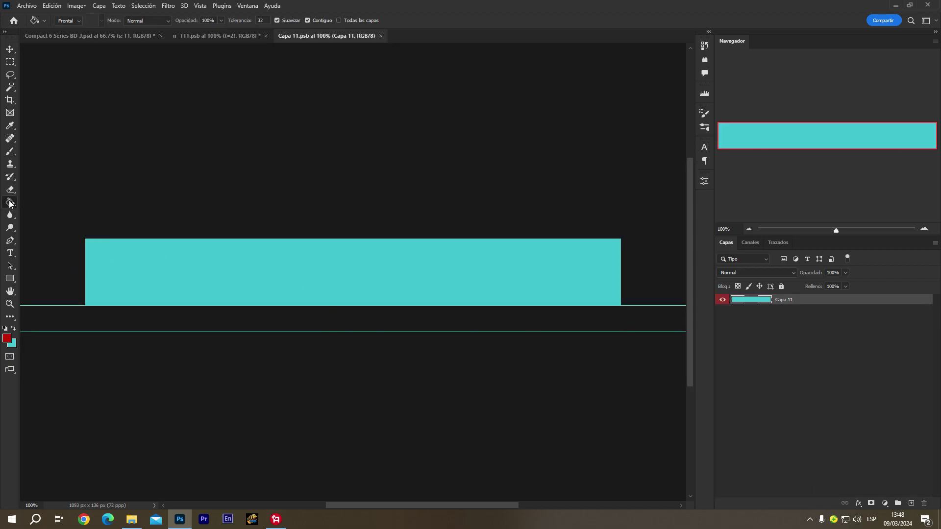
left_click(297, 294)
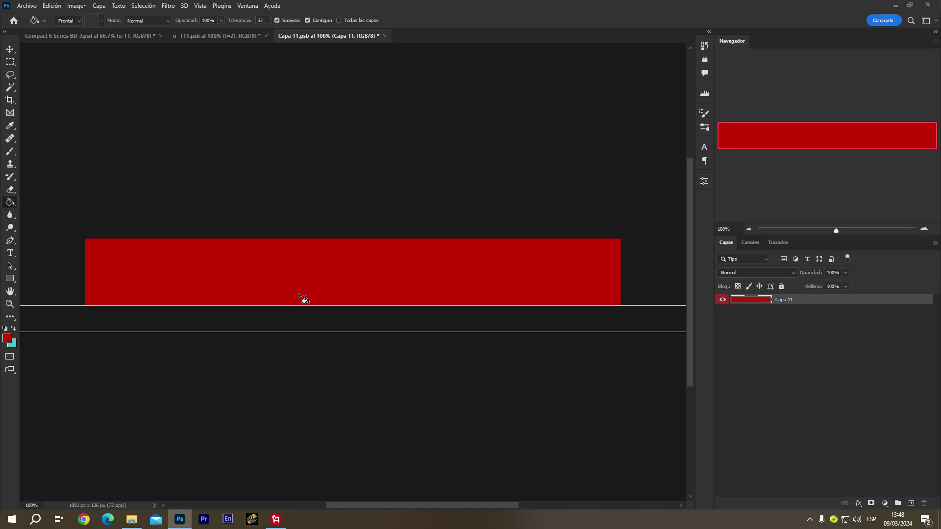
left_click(384, 35)
left_click(420, 191)
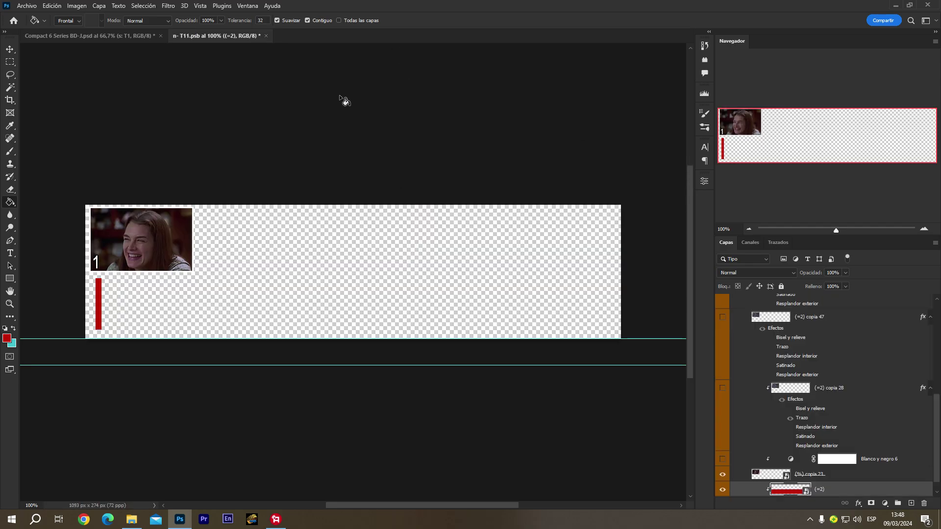
left_click(266, 36)
left_click(428, 191)
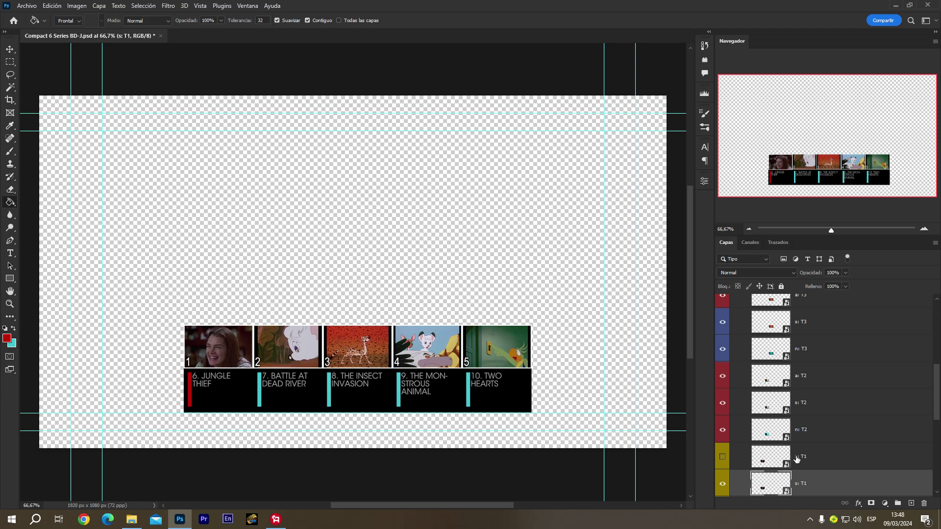
Show a: T1 again, collapse the Chapter Set group, and select the mb: Chapter layer
left_click(722, 458)
scroll(765, 339, "up", 3)
scroll(766, 340, "up", 3)
scroll(765, 339, "up", 3)
scroll(766, 340, "up", 2)
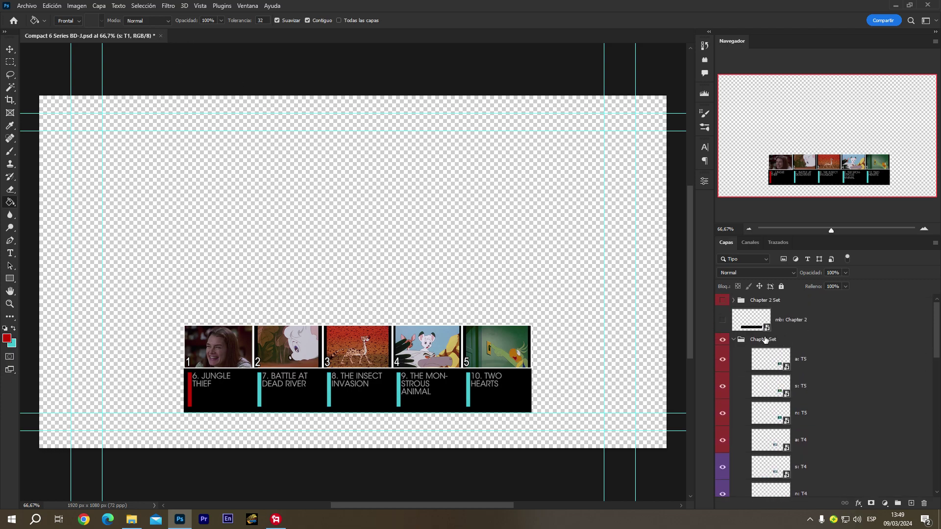
left_click(734, 339)
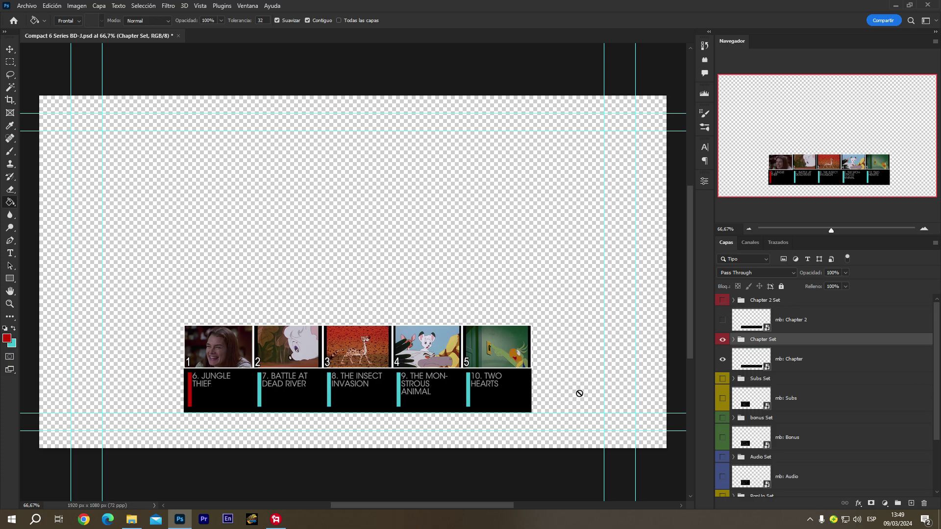
left_click(779, 364)
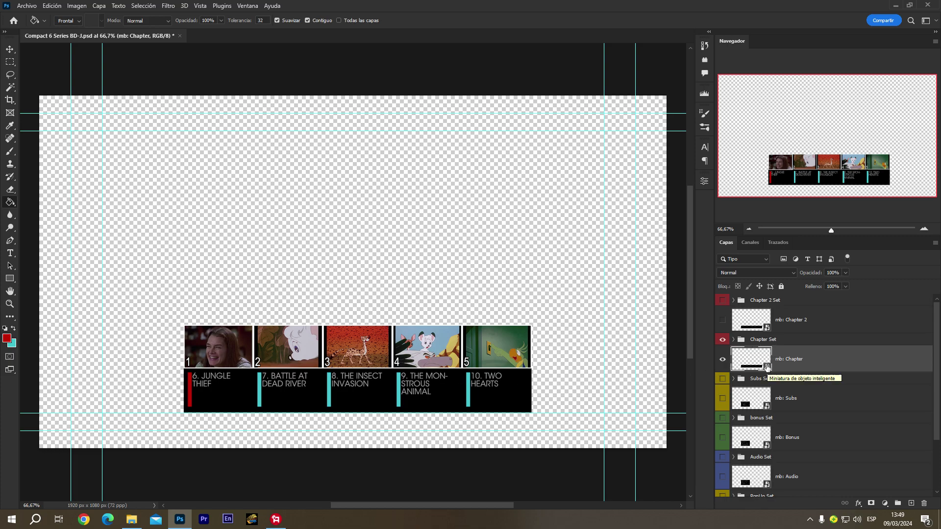
Edit the 6. Jungle Thief title inside the mb: Chapter smart object and save it
double_click(768, 367)
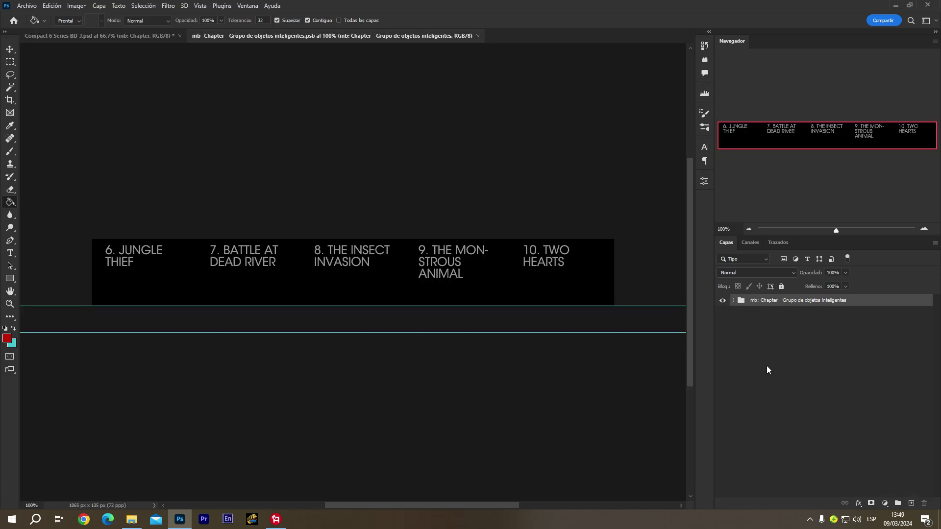
left_click(735, 301)
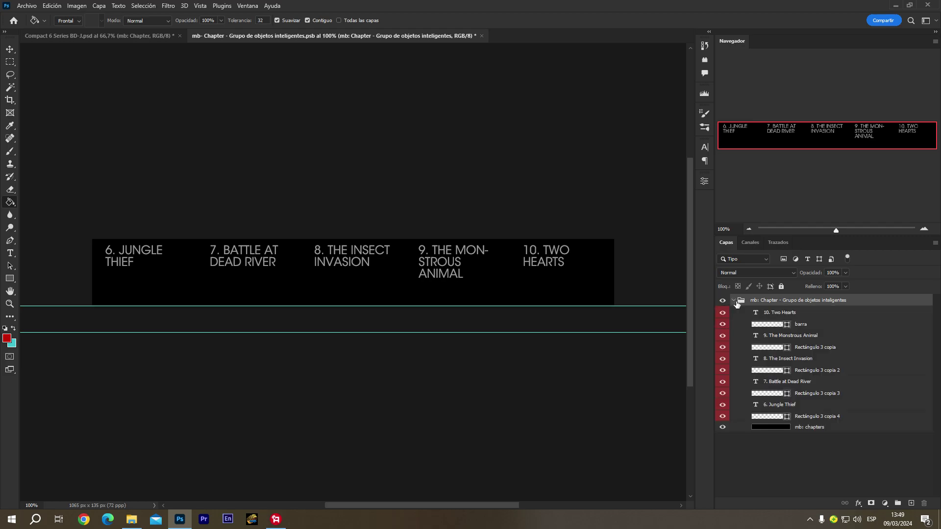
double_click(755, 406)
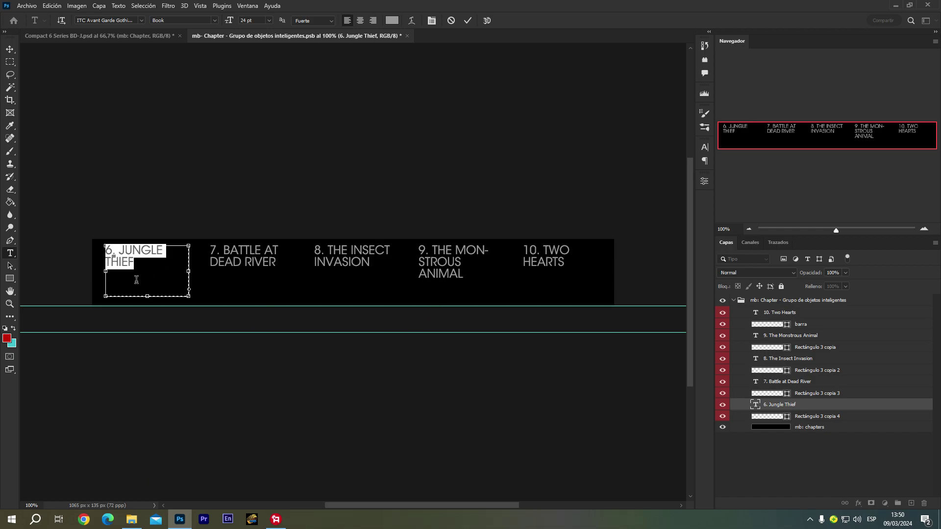
left_click(467, 20)
key("g")
left_click(409, 35)
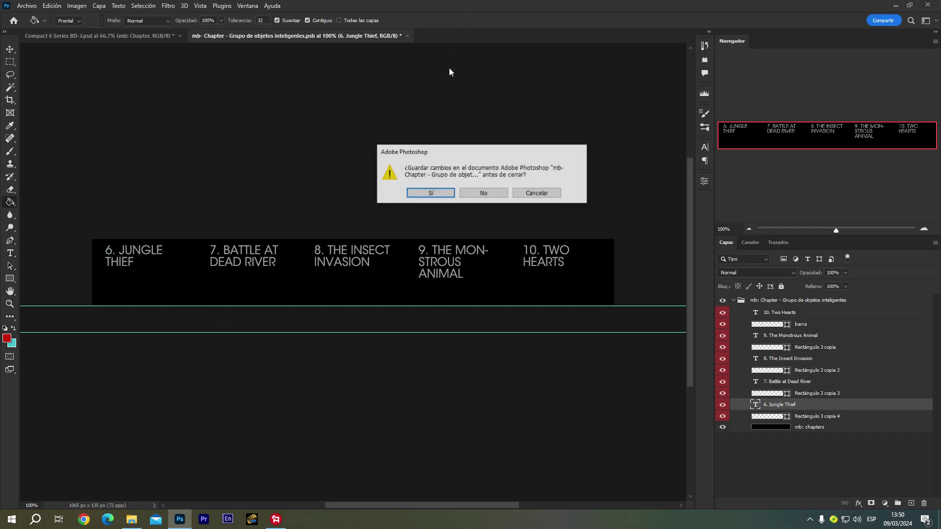
left_click(419, 195)
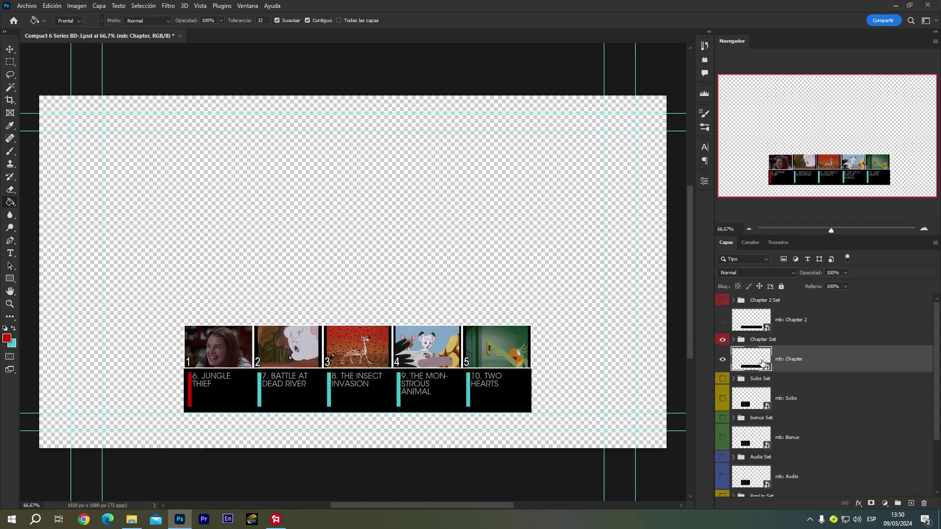
Append a long run of B's after the 6. Jungle Thief title and save the chapter document
double_click(768, 368)
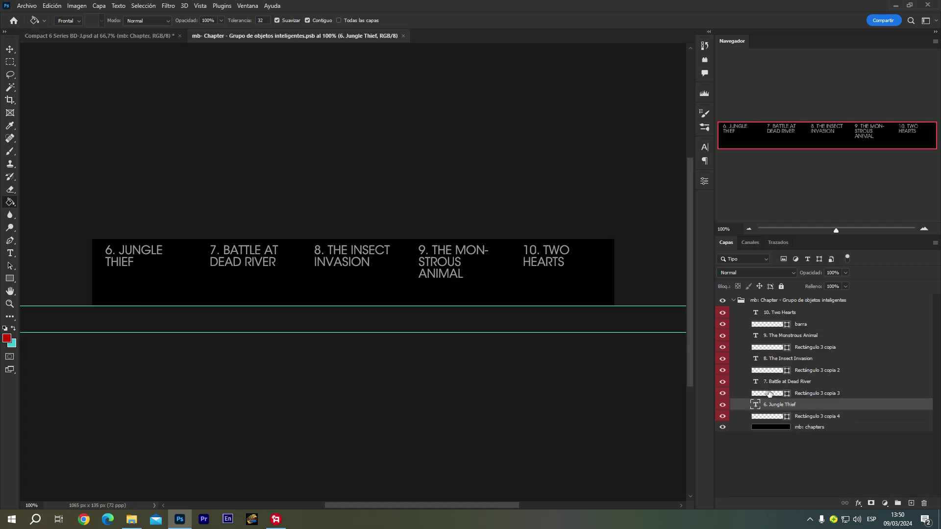
double_click(741, 407)
left_click(890, 66)
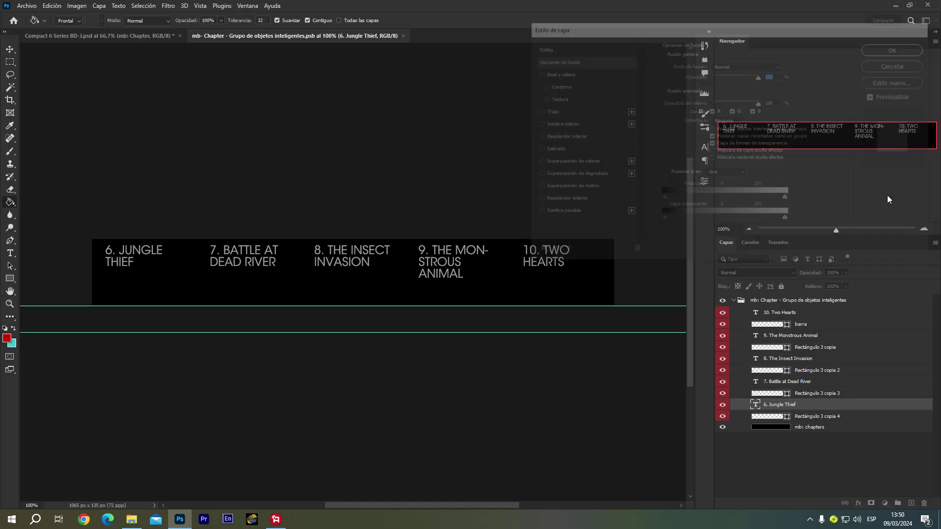
double_click(754, 403)
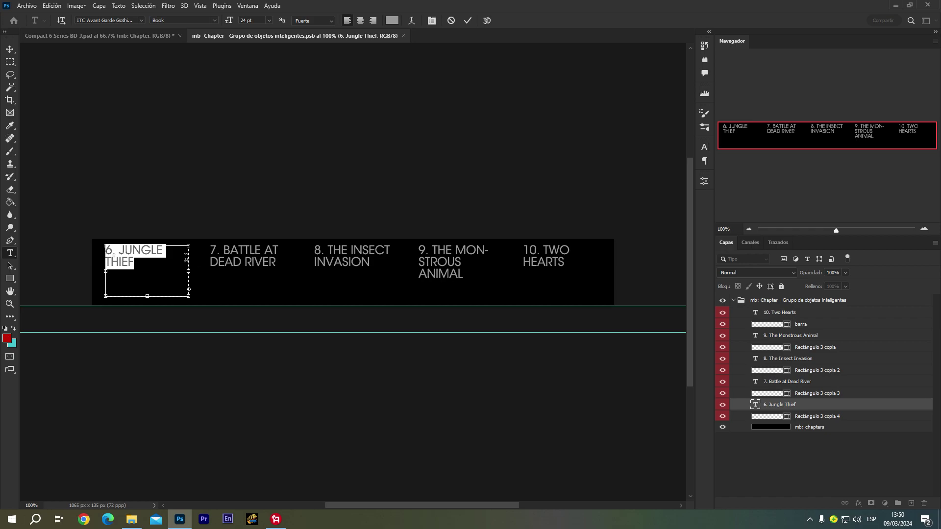
left_click(168, 268)
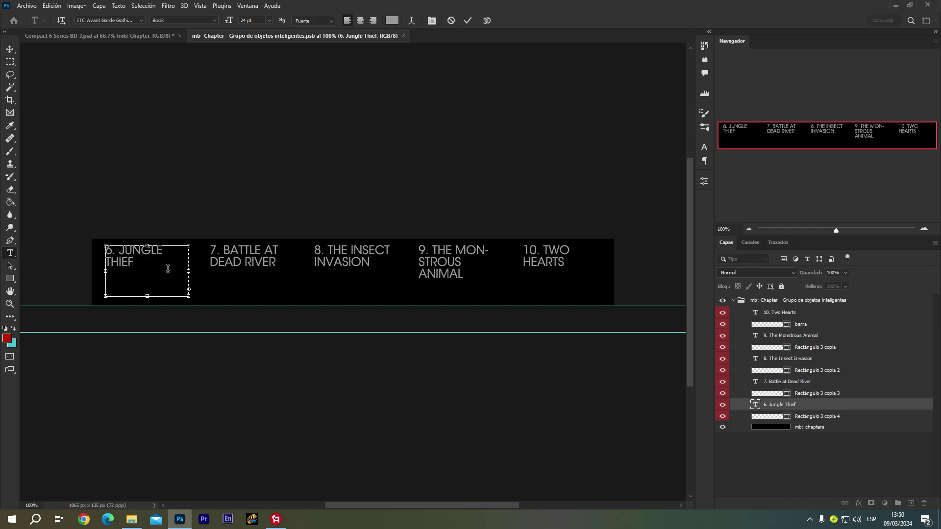
type("BBBBBBBBBBBBBBBBBB")
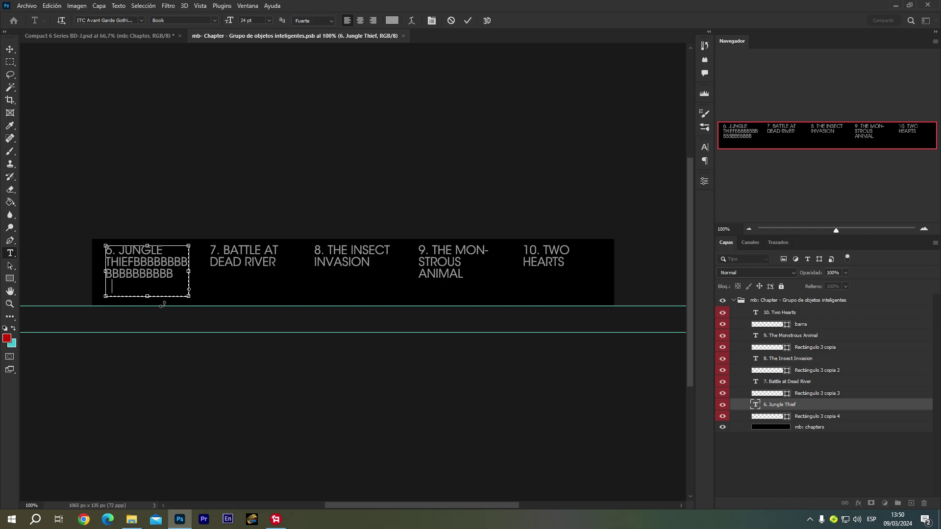
type("BBBBBBBBBBBBB")
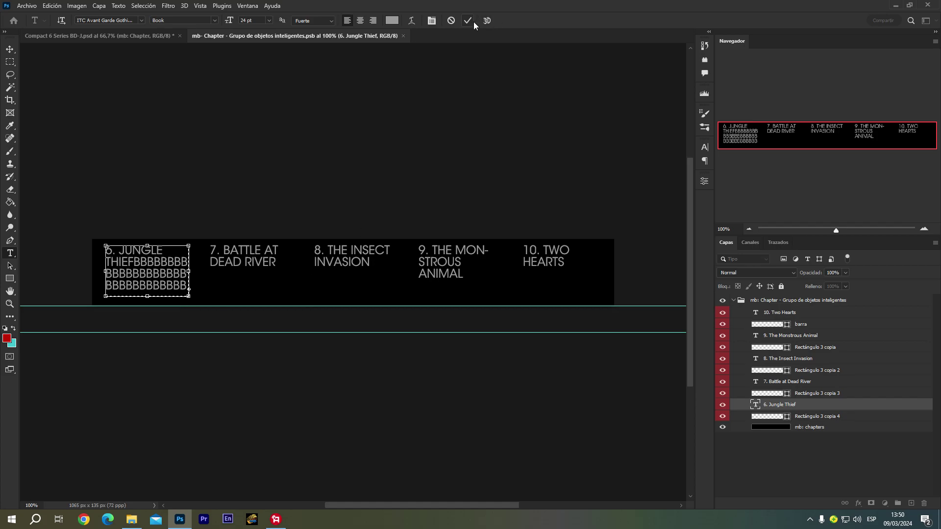
left_click(467, 22)
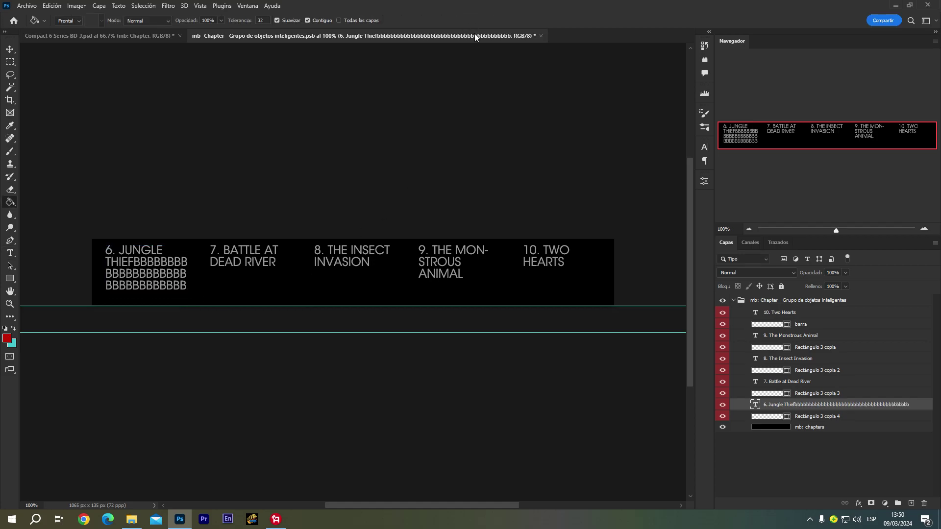
left_click(541, 35)
left_click(438, 193)
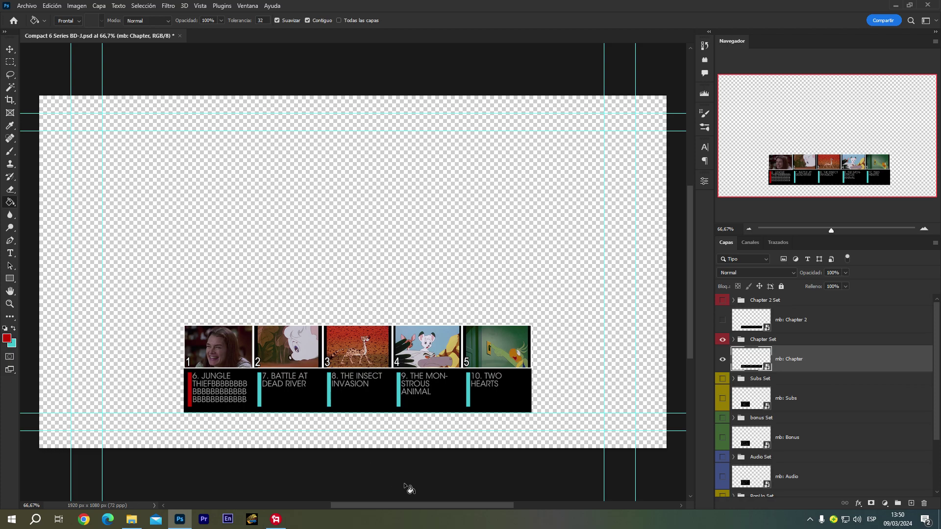
Hide the Chapter Set and Chapter 2 Set layers and show the mb: Subs Audio & Subtitles layer
scroll(798, 390, "down", 1)
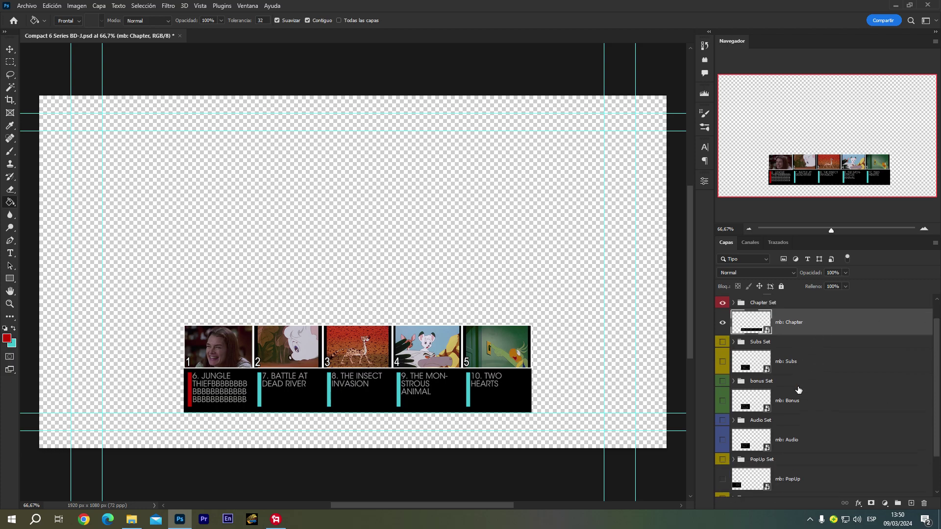
scroll(798, 390, "up", 1)
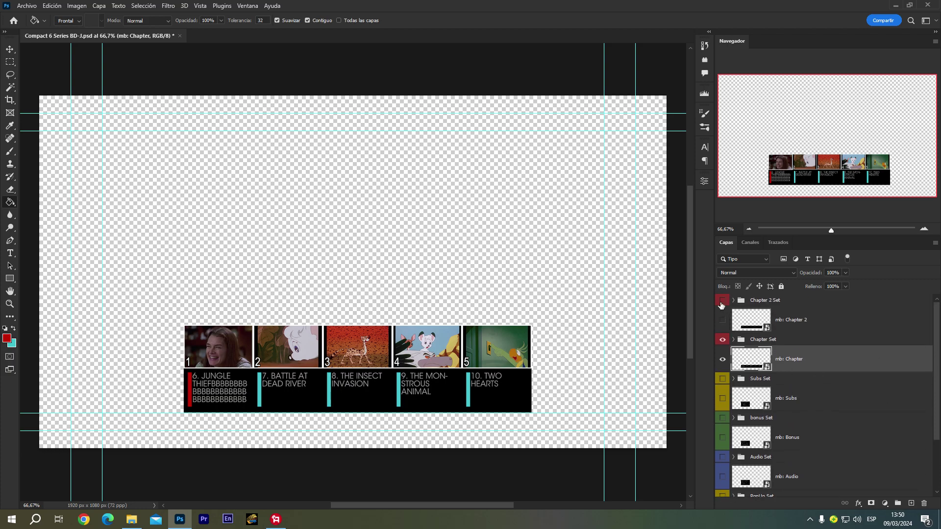
left_click(722, 301)
left_click(723, 320)
left_click(722, 339)
left_click(723, 360)
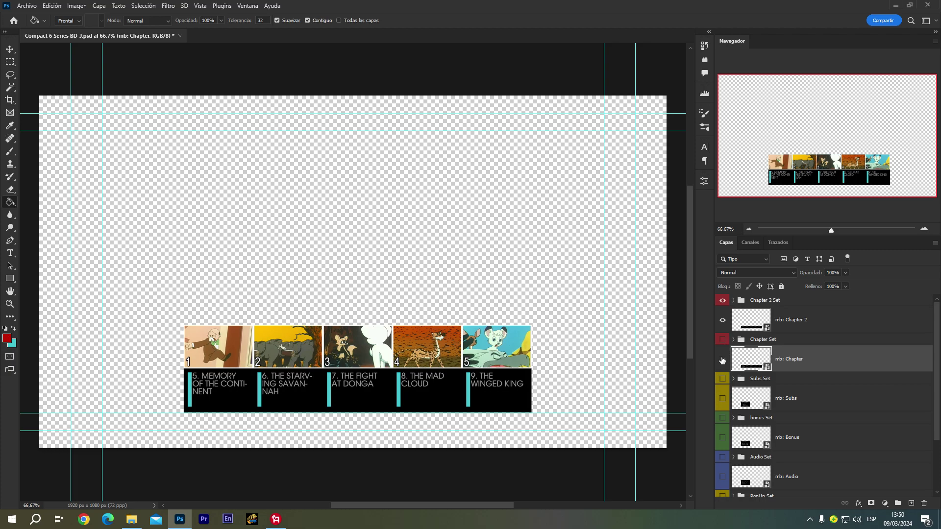
left_click(723, 361)
left_click_drag(722, 300, 727, 383)
left_click(723, 398)
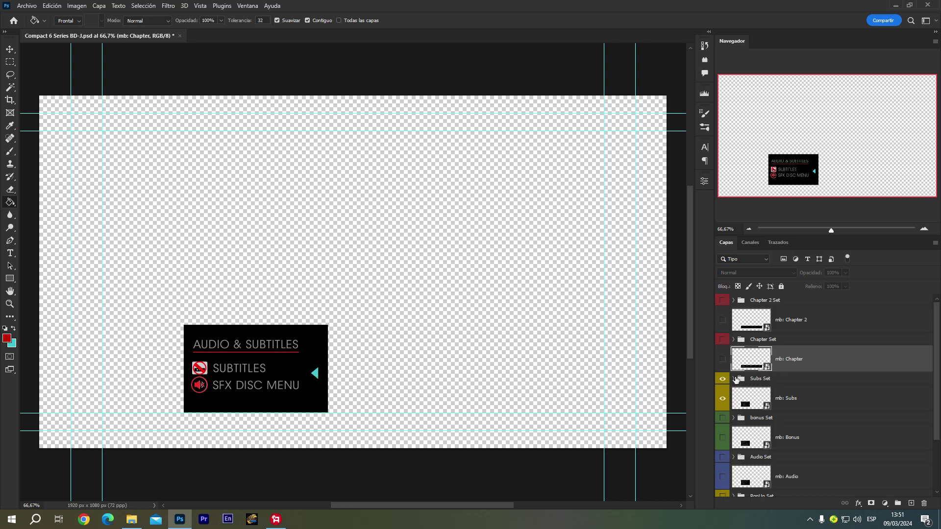
Edit the SUBTITLES text in the mb: Subs smart object and save the document
double_click(767, 406)
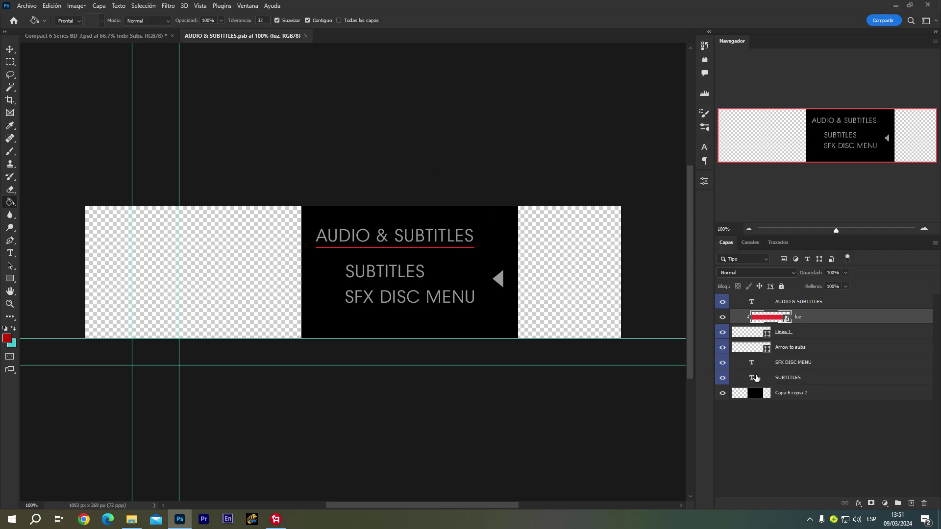
double_click(751, 377)
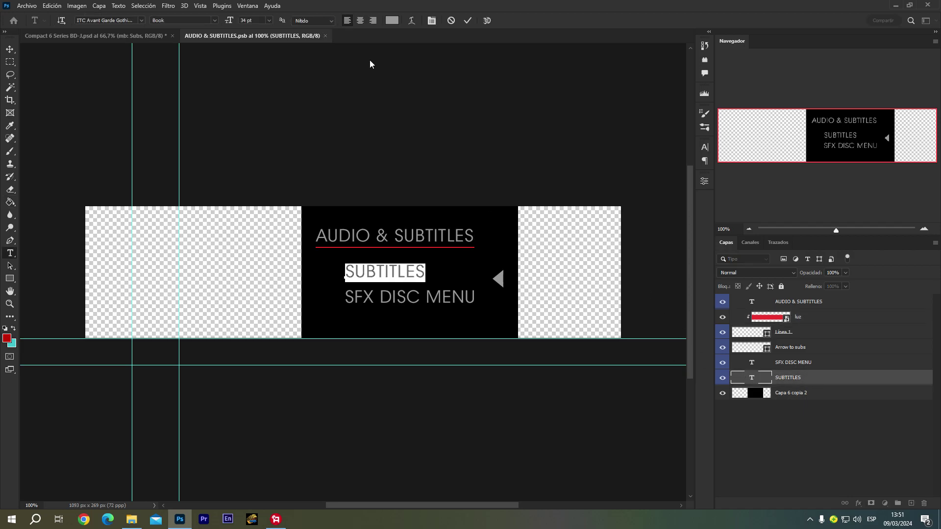
left_click(465, 22)
key("g")
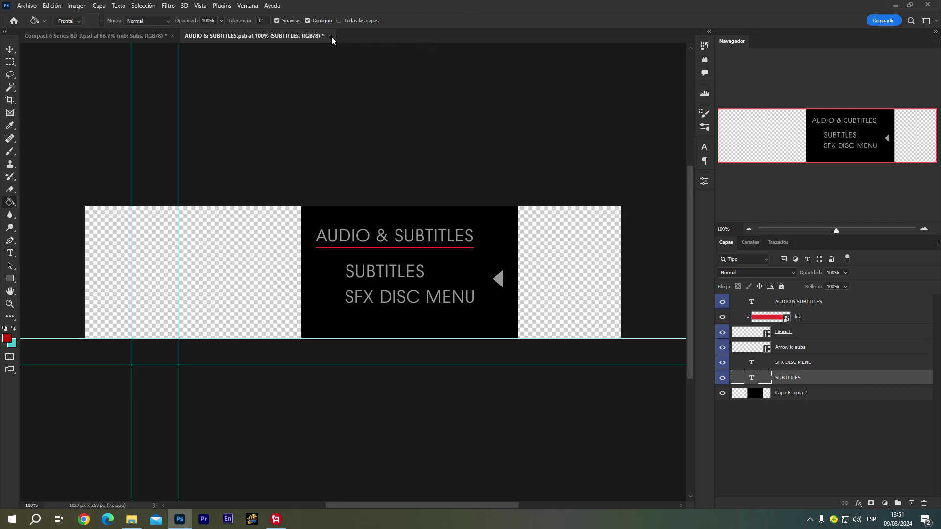
left_click(329, 36)
left_click(433, 194)
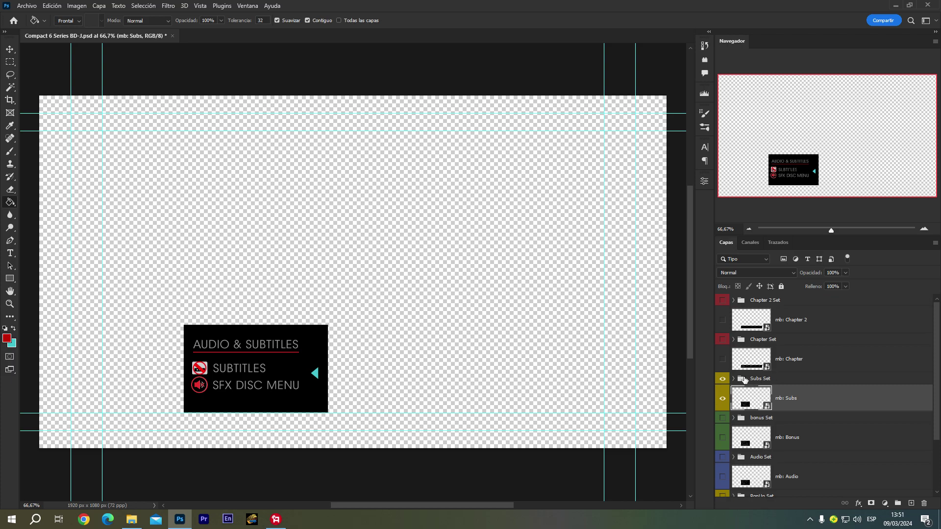
Expand Subs Set and toggle the n:, a: and s: arrow to AU layers' visibility
left_click(734, 379)
scroll(810, 396, "down", 1)
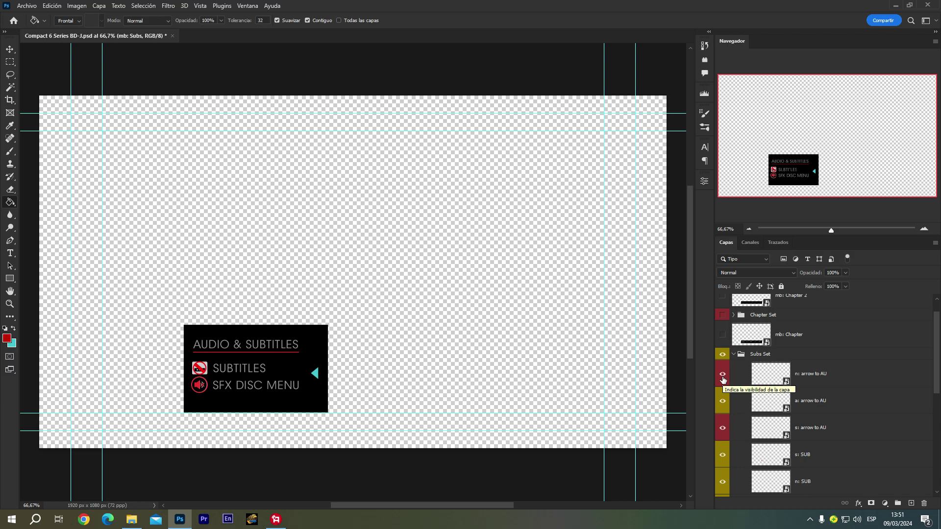
left_click(722, 375)
left_click(722, 402)
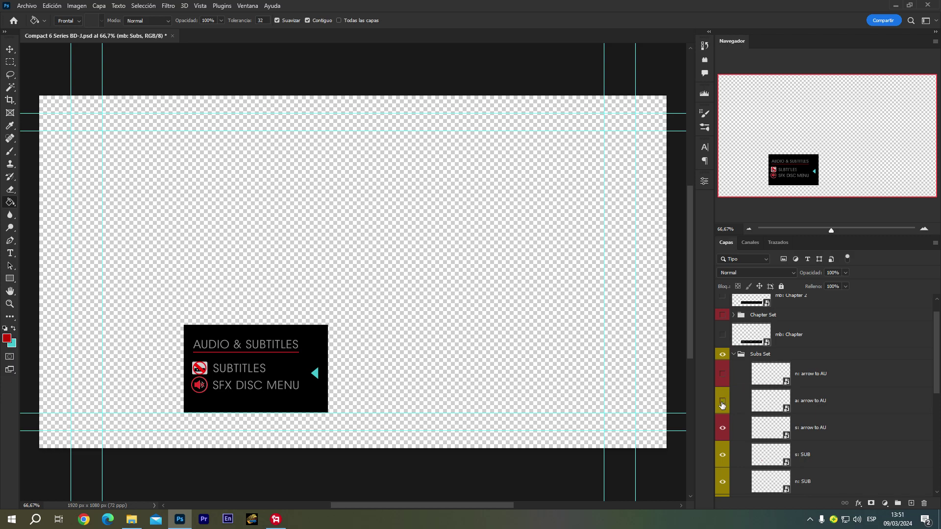
left_click(722, 430)
left_click(723, 429)
left_click(723, 402)
left_click(723, 404)
Fill the arrow's nested Capa 11 layer red, saving Capa 11 and the (=2) arrow document
double_click(785, 410)
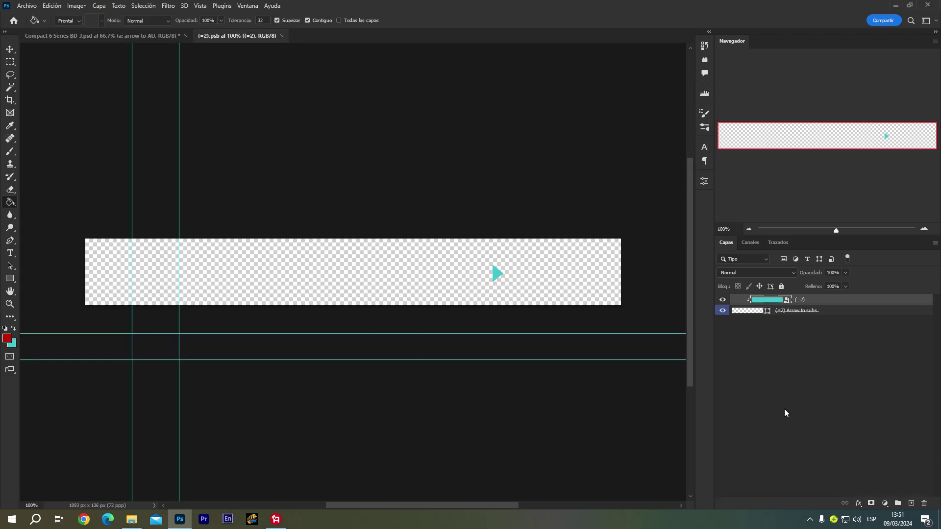
double_click(787, 300)
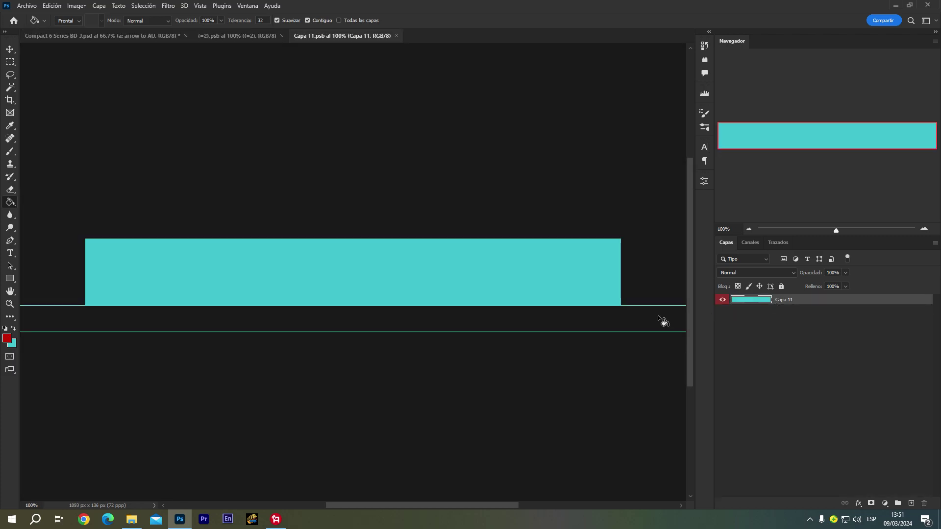
left_click(130, 265)
left_click(400, 36)
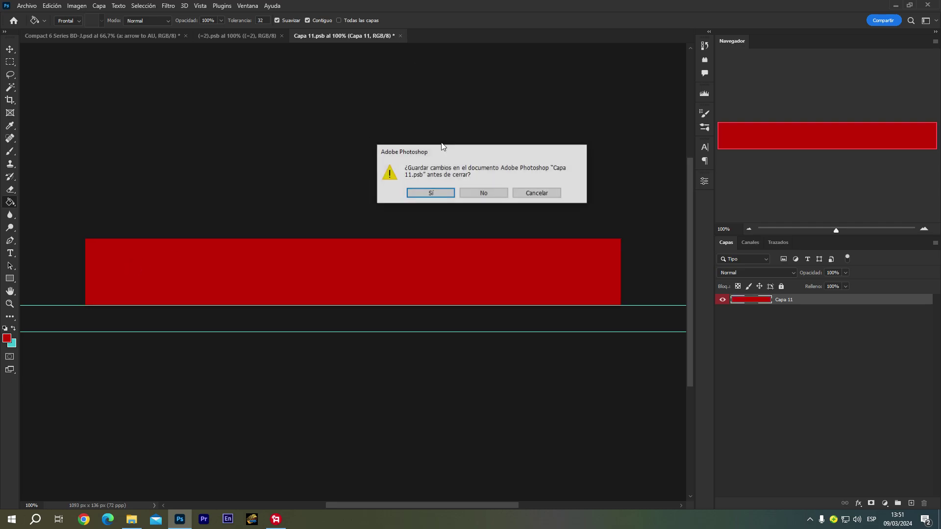
left_click(434, 194)
left_click(285, 36)
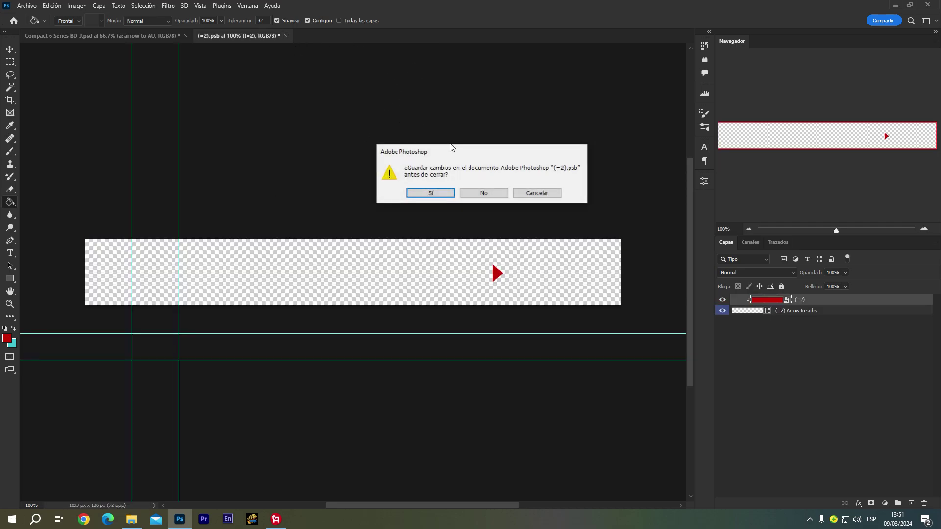
left_click(443, 193)
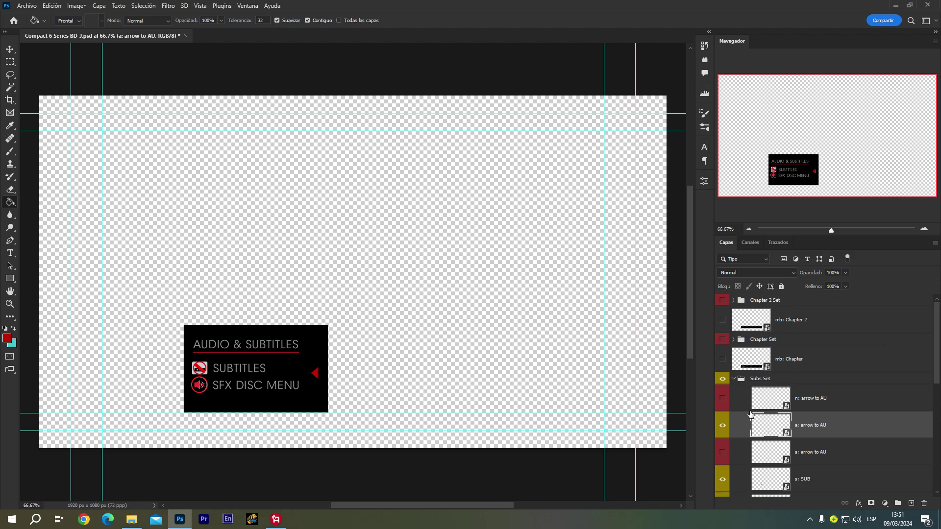
Make the s:, a: and n: arrow to AU layers visible again
left_click(722, 453)
left_click(723, 426)
left_click(722, 425)
left_click(722, 399)
scroll(771, 446, "down", 2)
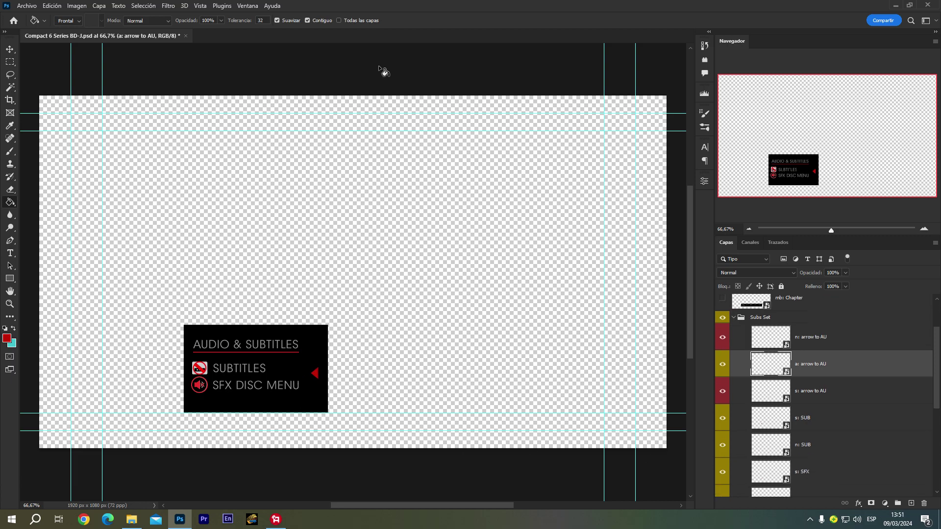
Hide Subs Set and mb: Subs, and show bonus Set and mb: Bonus
left_click(734, 318)
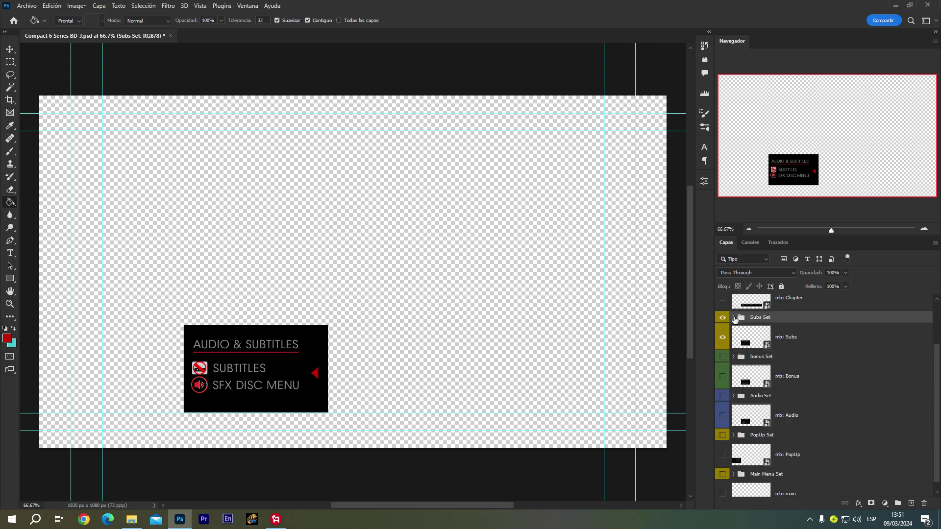
left_click(722, 337)
left_click(722, 317)
left_click(722, 357)
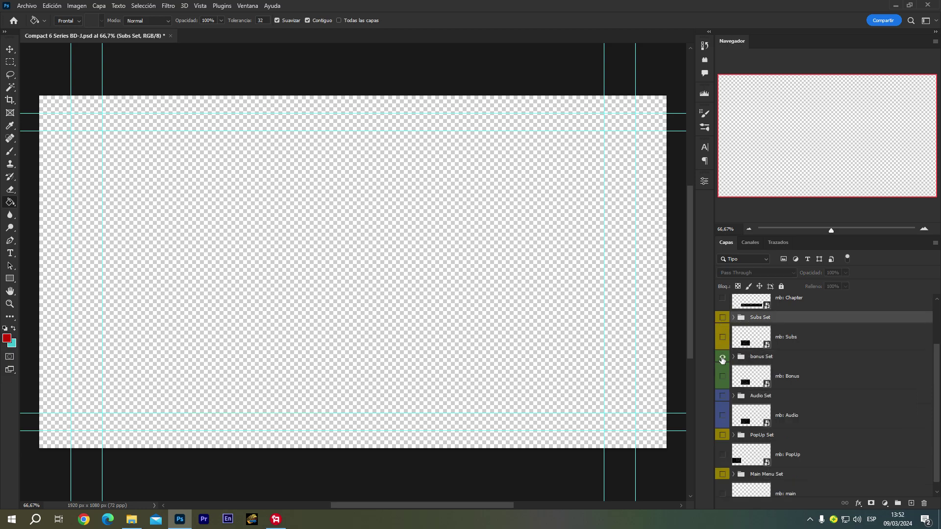
left_click(723, 376)
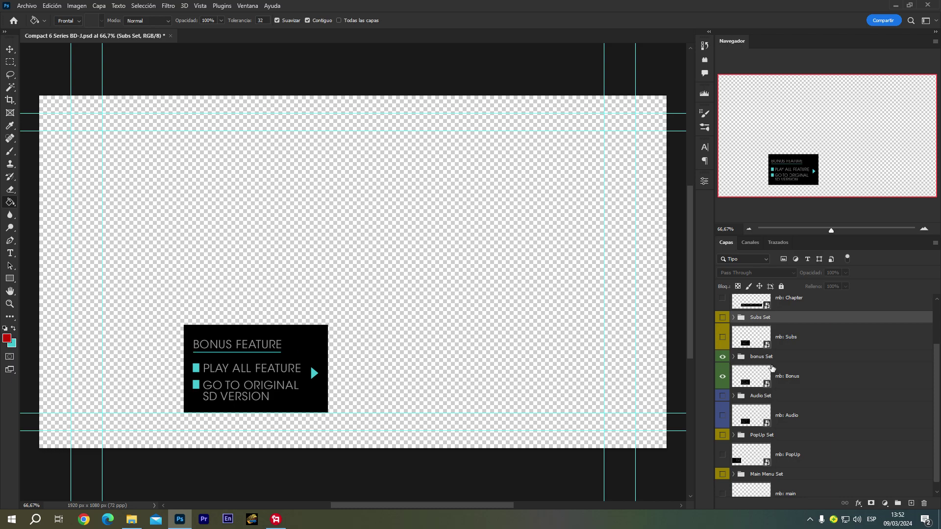
Open the mb: Subs smart object, close it again, and select the mb: Bonus layer
left_click(787, 345)
double_click(768, 346)
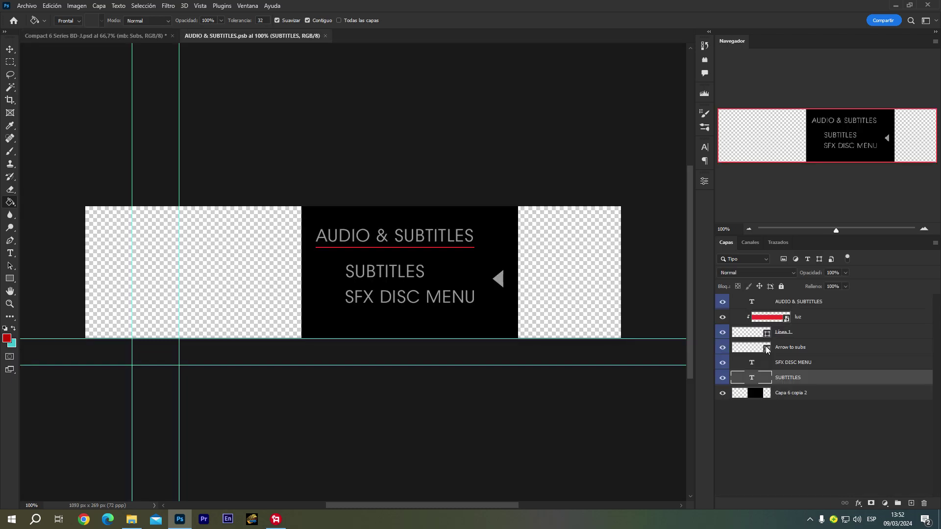
left_click(325, 36)
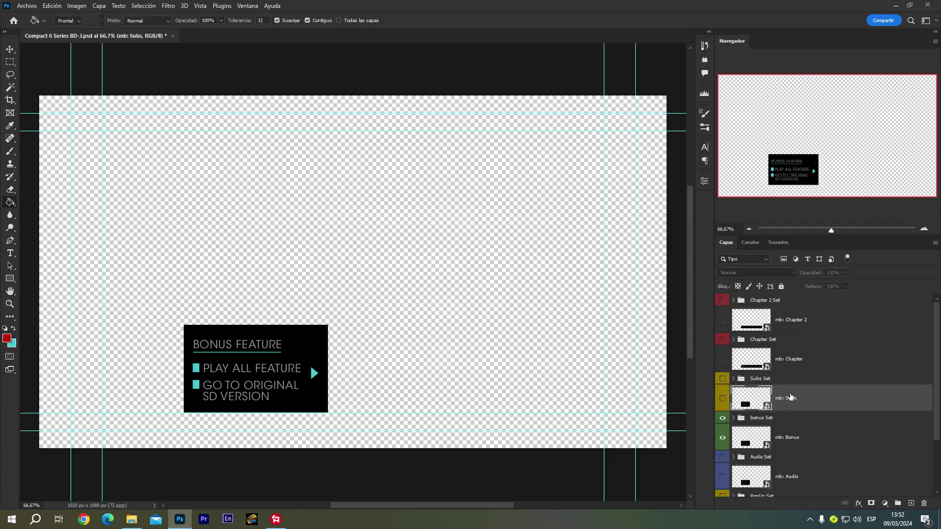
left_click(795, 442)
Fill the nested Capa 11 underline in mb: Bonus red, saving both nested files on close
double_click(769, 446)
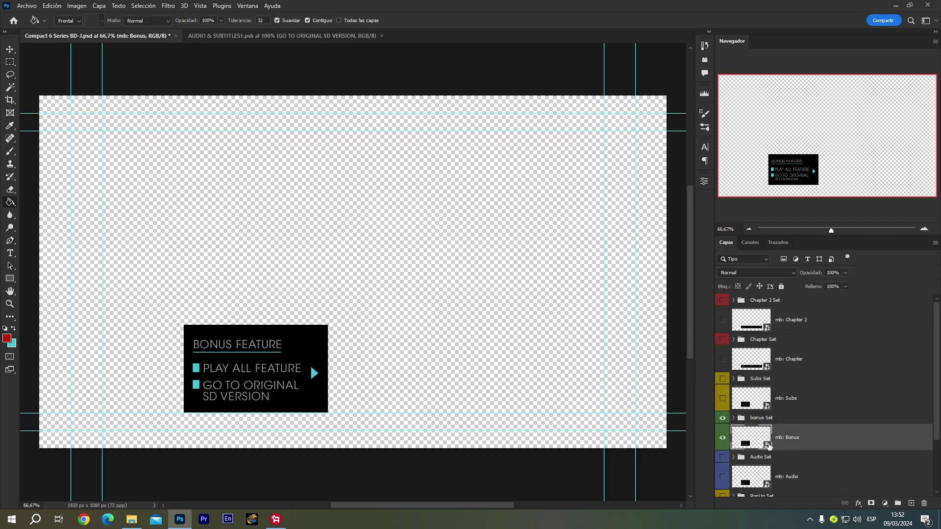
double_click(787, 318)
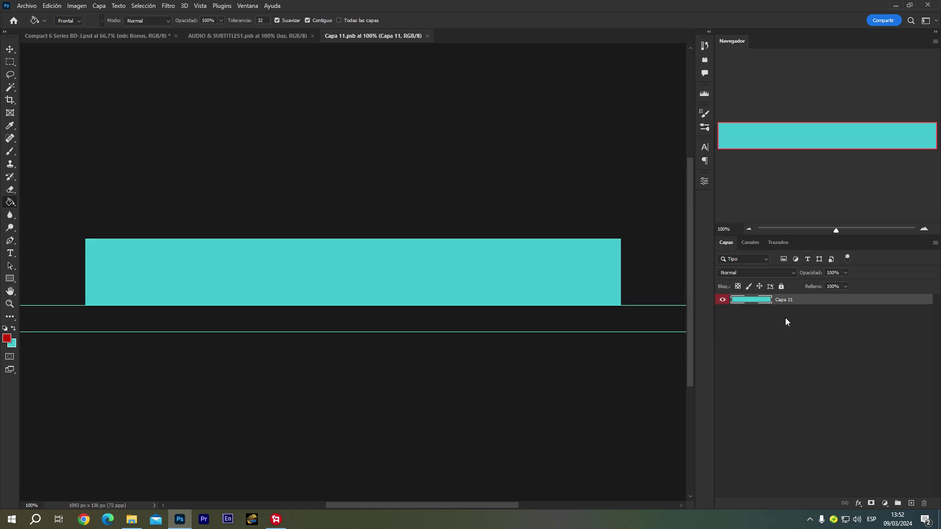
left_click(481, 267)
left_click(431, 35)
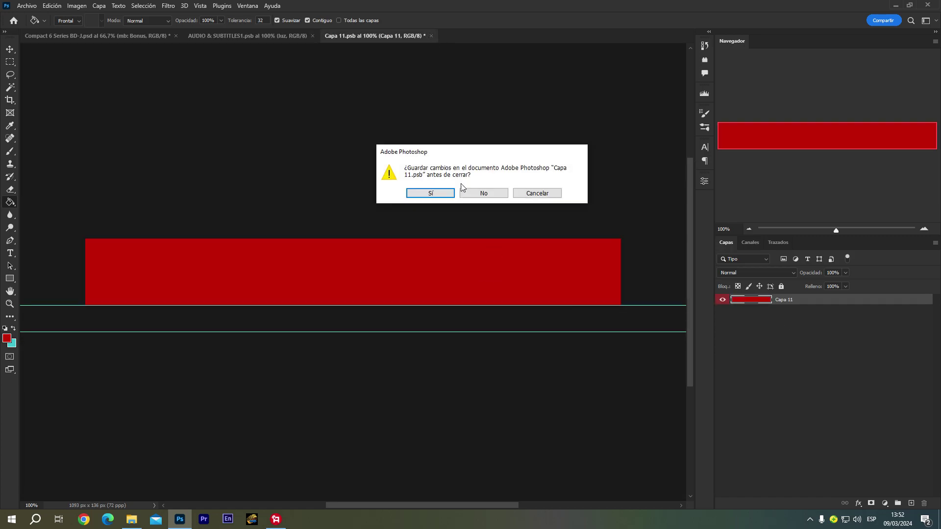
left_click(442, 191)
left_click(317, 36)
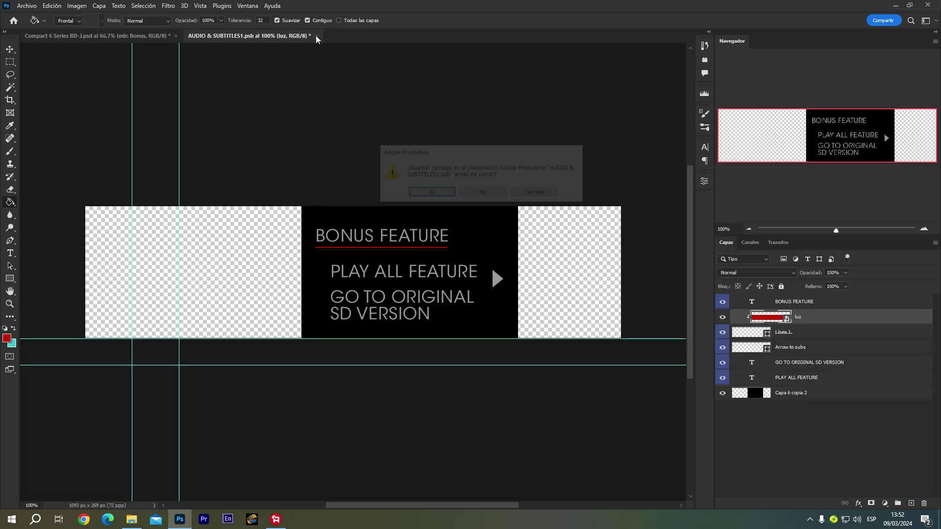
left_click(426, 194)
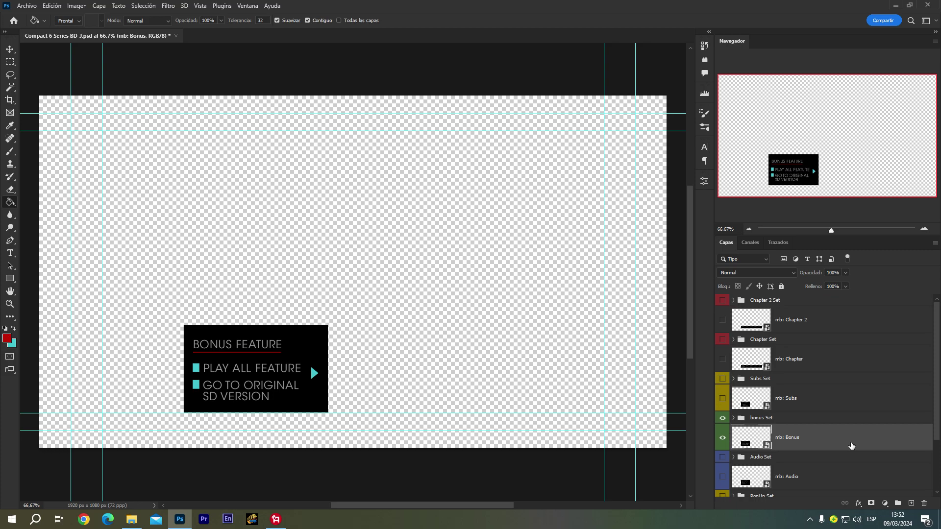
Expand bonus Set and toggle the n:, a: and s: arrow to b layers, leaving n: hidden
scroll(851, 446, "down", 2)
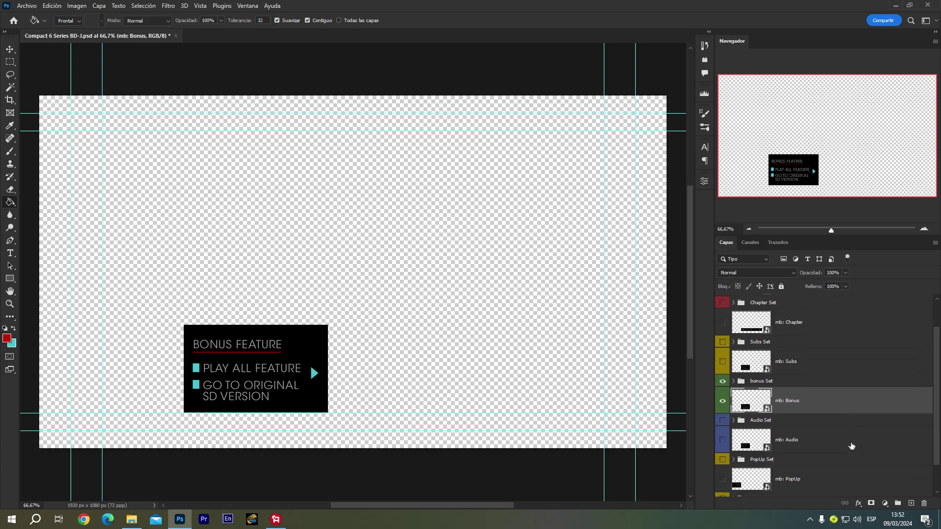
left_click(733, 381)
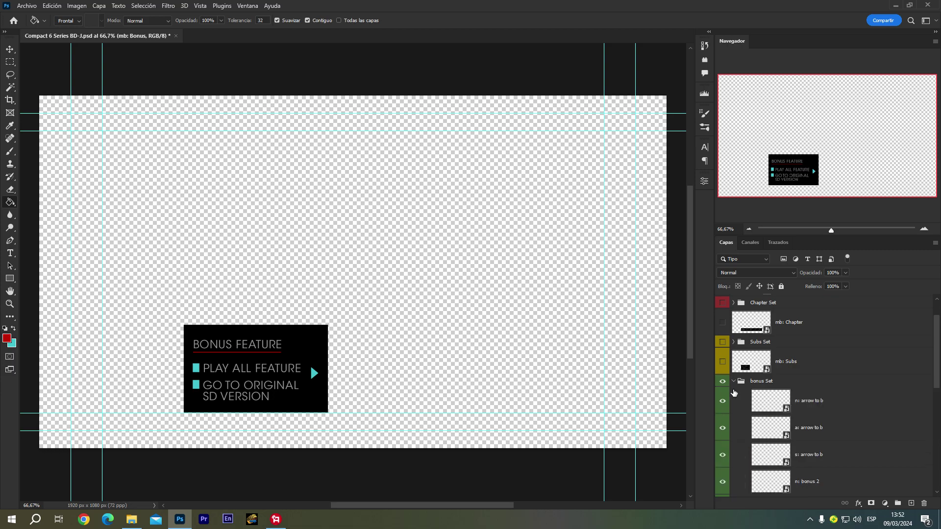
left_click(721, 401)
left_click(723, 428)
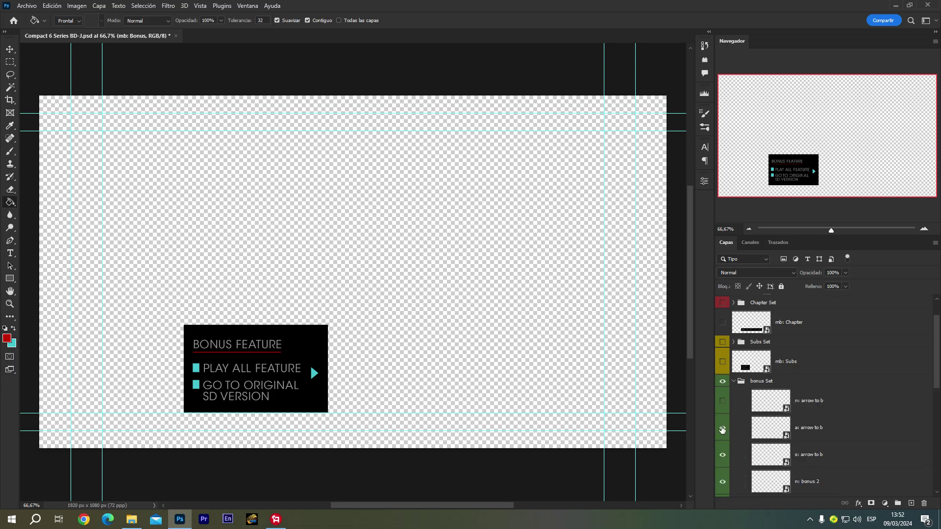
left_click(722, 456)
left_click(723, 430)
left_click(722, 455)
Fill the a: arrow to b smart object's nested cyan bar red, saving both nested files
double_click(787, 437)
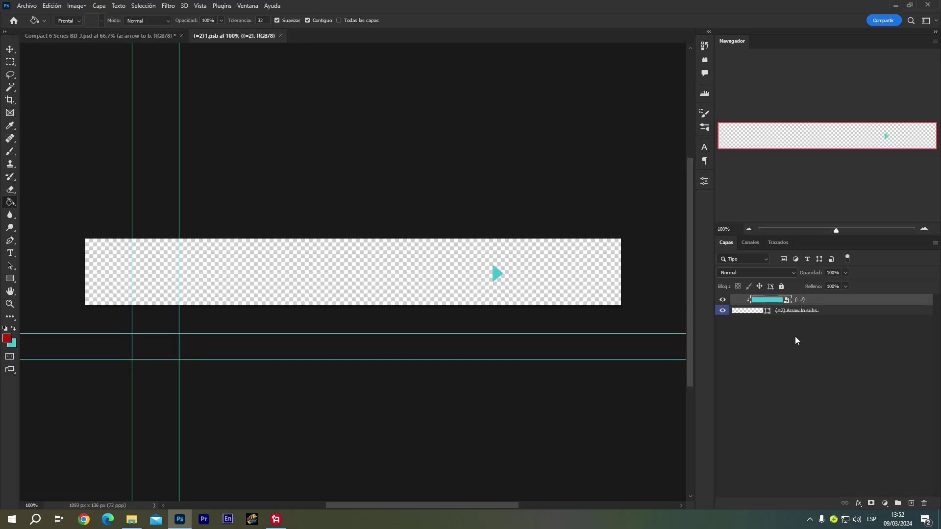
double_click(788, 300)
left_click(500, 273)
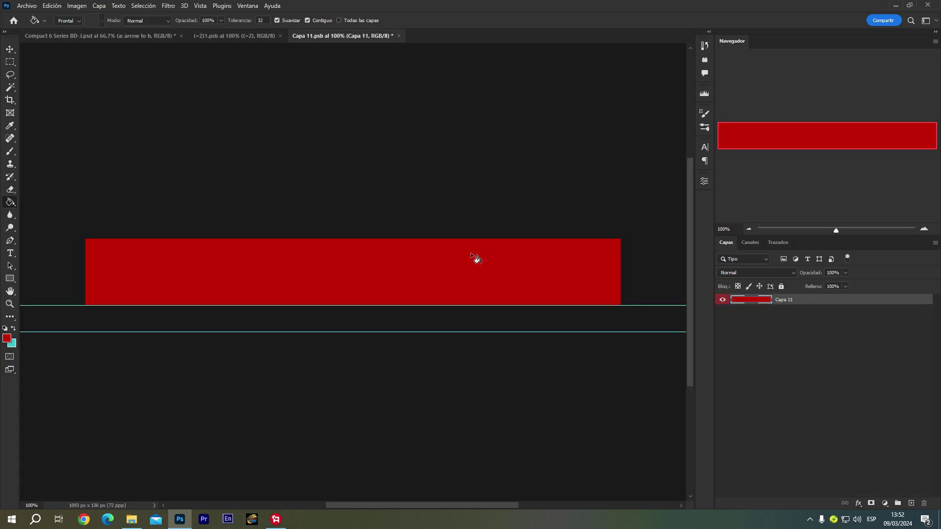
left_click(400, 36)
left_click(429, 192)
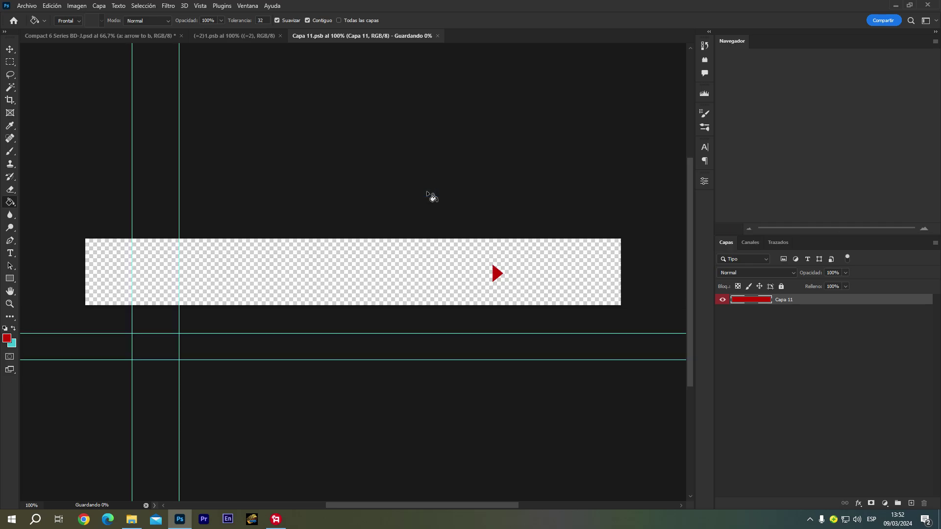
left_click(283, 35)
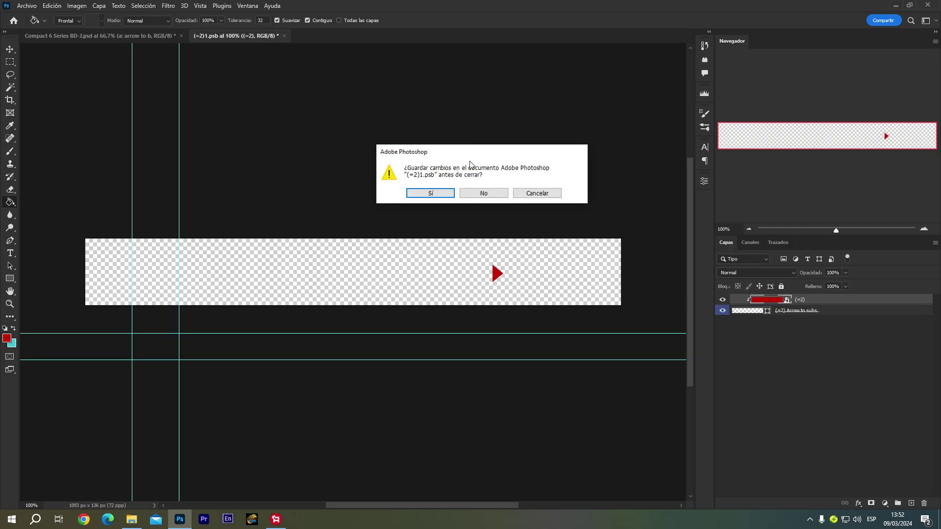
left_click(430, 194)
left_click(724, 466)
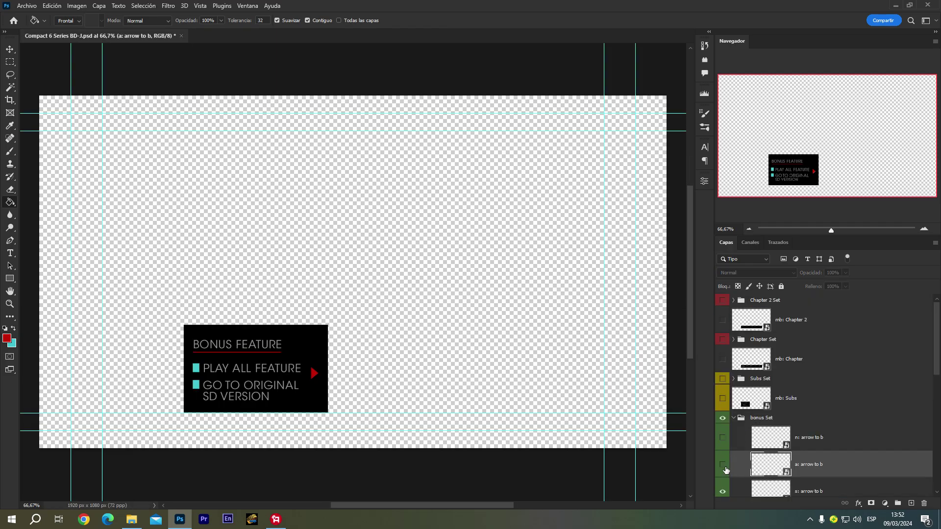
left_click(724, 467)
Make the n: arrow to b layer visible again and select it
left_click(724, 438)
scroll(743, 451, "down", 2)
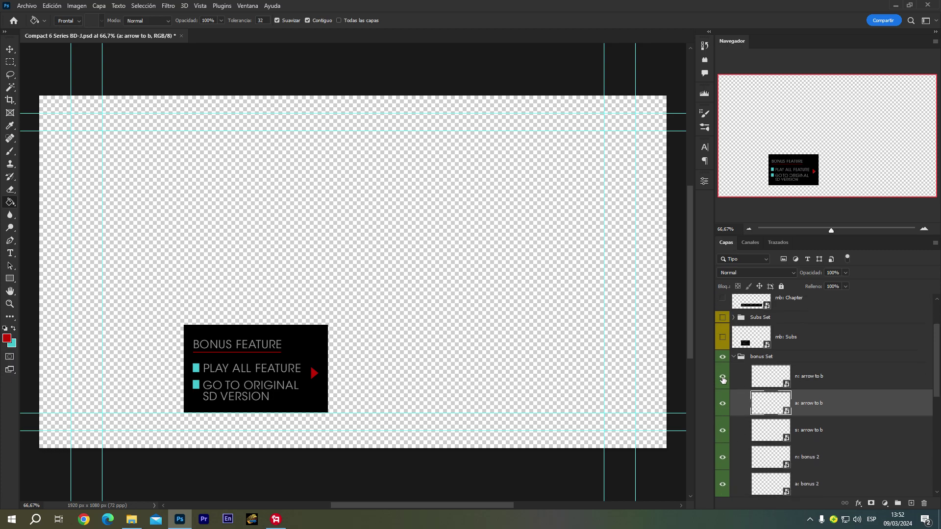
left_click(827, 377)
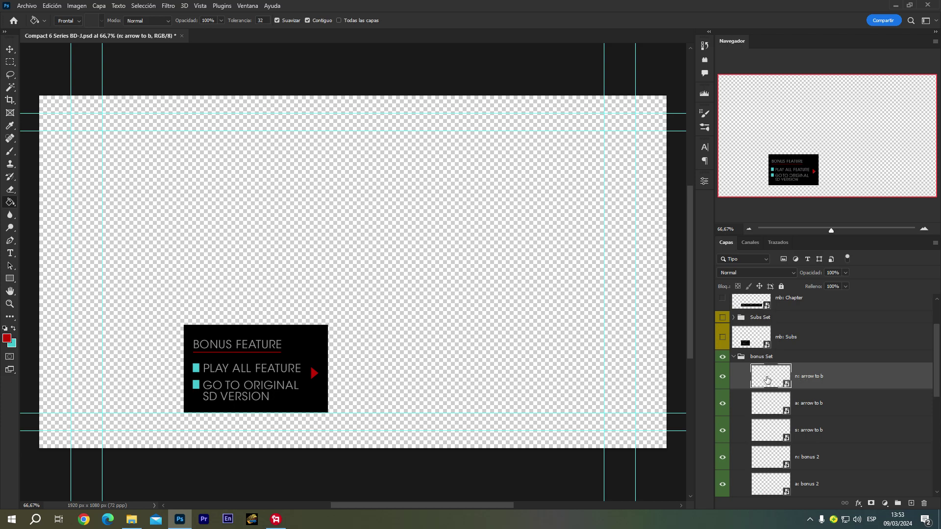
scroll(757, 454, "up", 1)
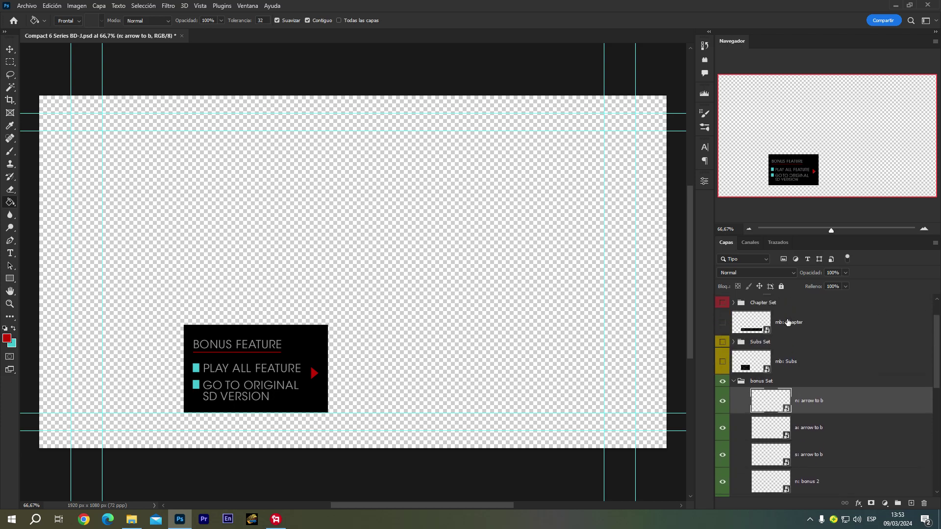
Collapse and hide bonus Set and mb: Bonus, then show Audio Set and mb: Audio
left_click(733, 381)
left_click(723, 381)
left_click(722, 401)
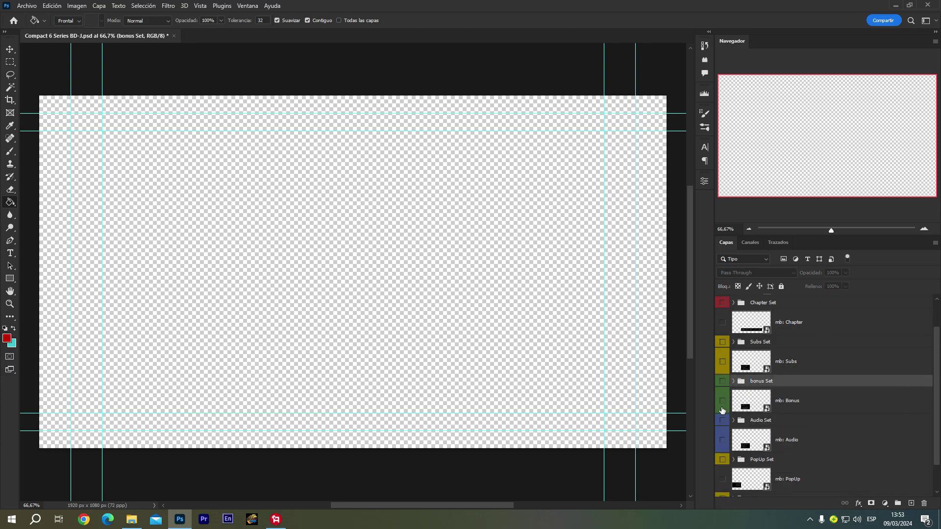
left_click(723, 420)
left_click(721, 441)
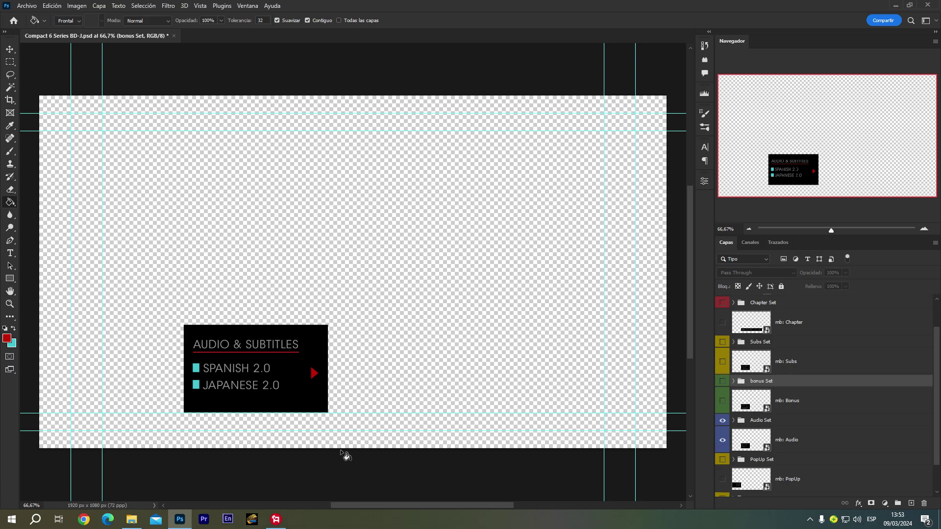
double_click(765, 447)
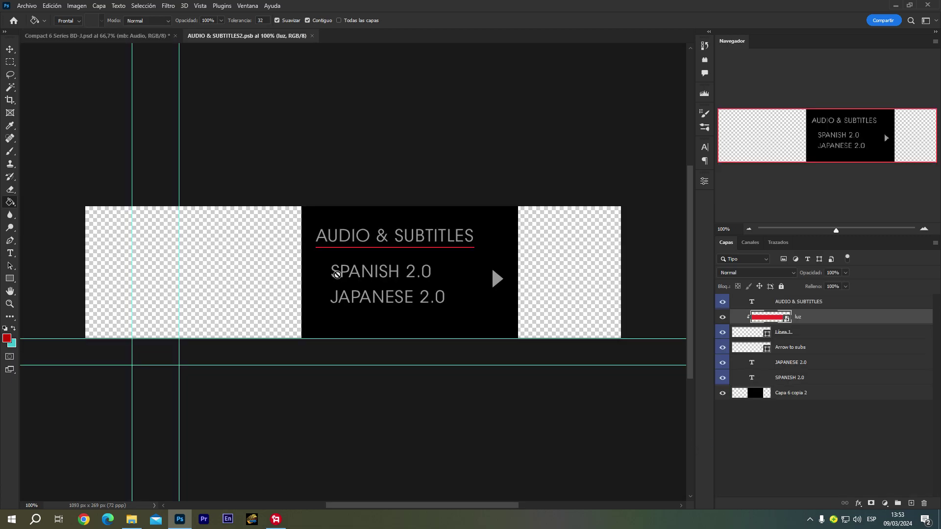
double_click(753, 364)
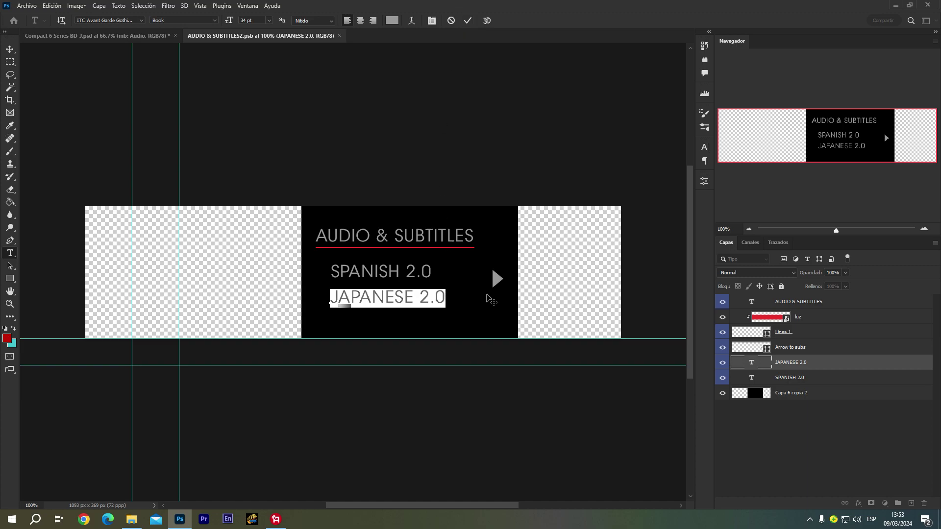
left_click(468, 21)
key("g")
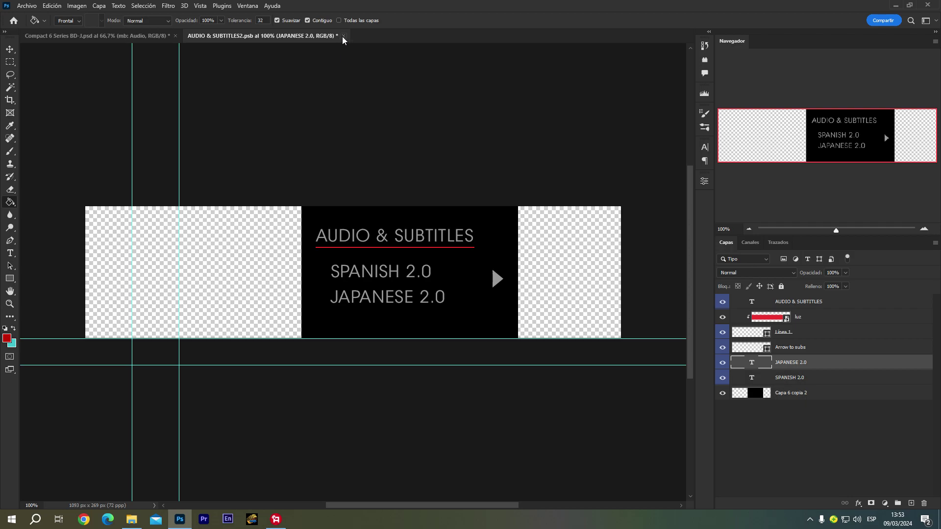
left_click(343, 36)
left_click(426, 193)
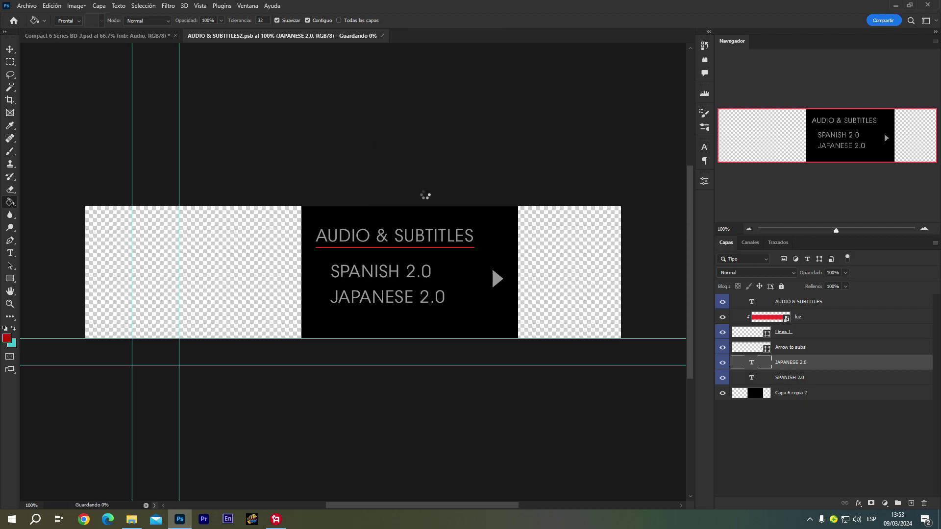
Hide mb: Audio, show PopUp Set and mb: PopUp, and expand the PopUp Set group
scroll(767, 441, "down", 1)
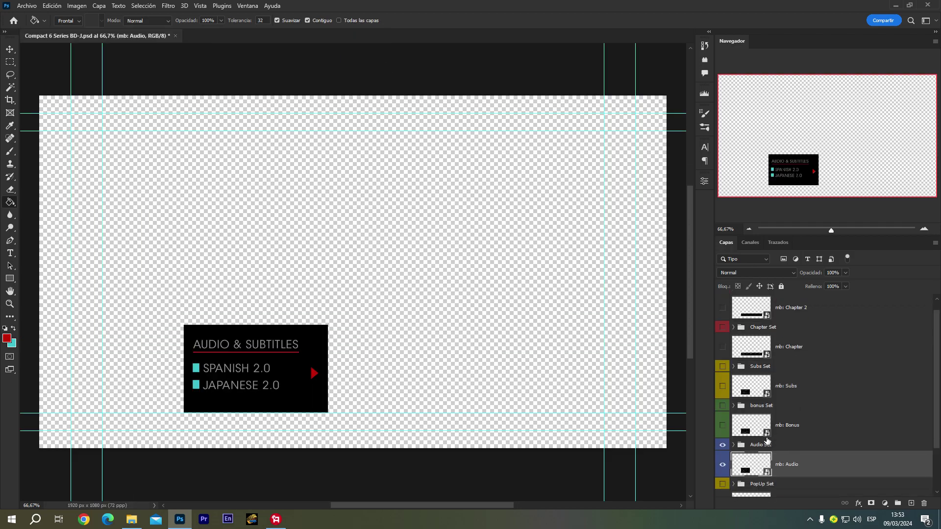
left_click(722, 465)
scroll(724, 461, "down", 3)
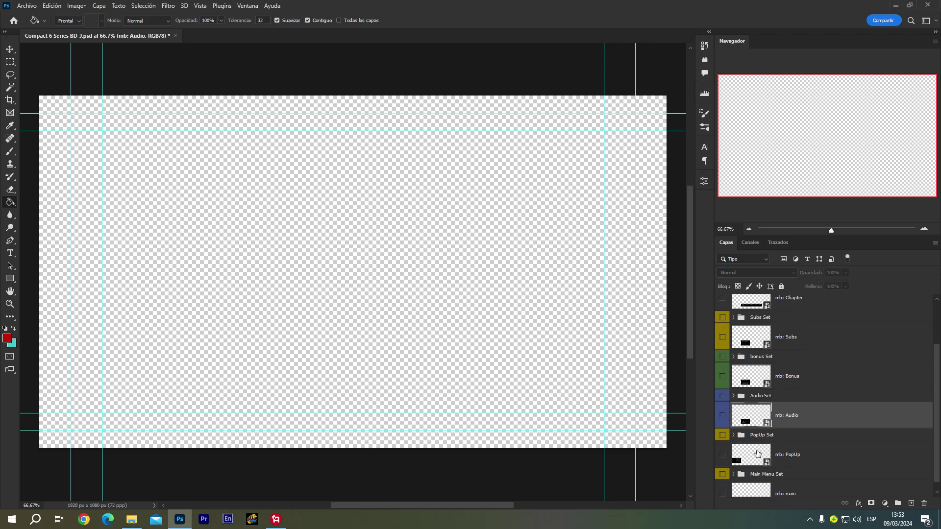
left_click(723, 425)
left_click(723, 444)
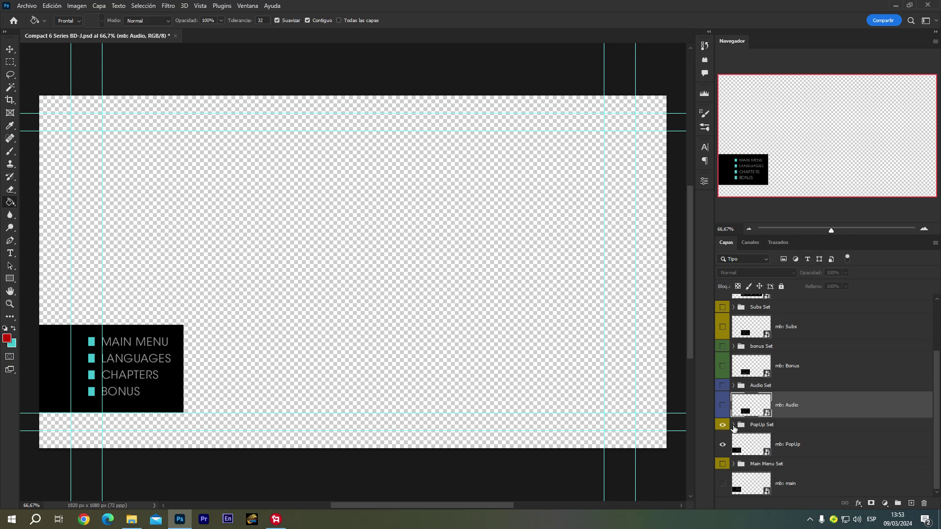
left_click(733, 426)
Fill s: main's nested cyan rectangle red, saving the rectangle and color copia 3 files
scroll(831, 431, "down", 2)
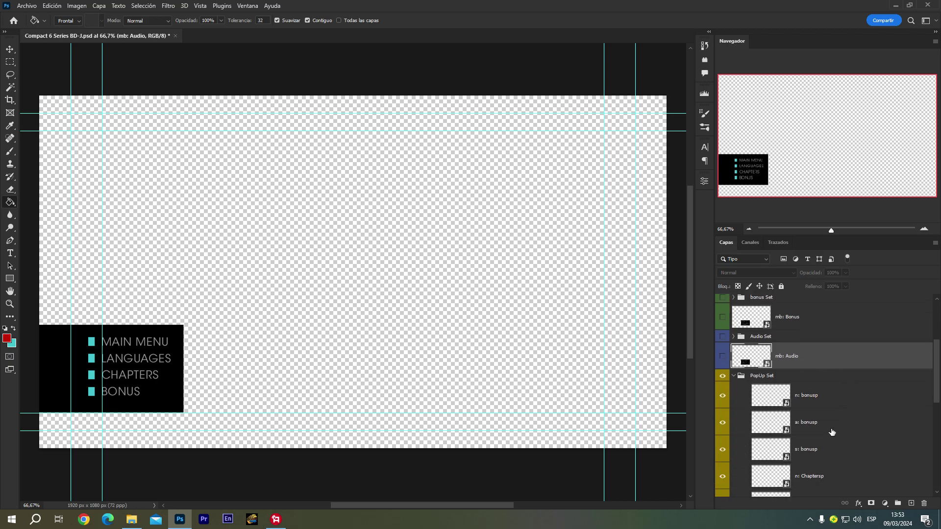
scroll(814, 440, "down", 7)
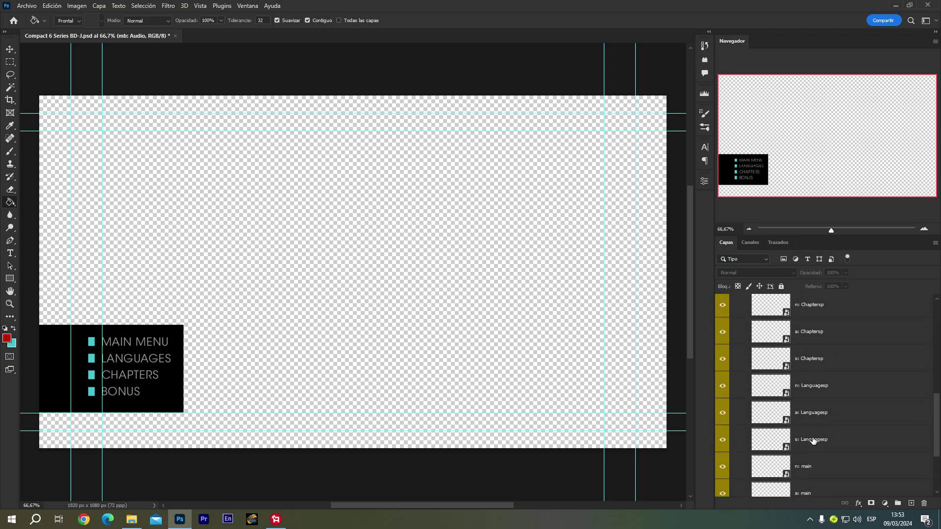
scroll(813, 440, "down", 3)
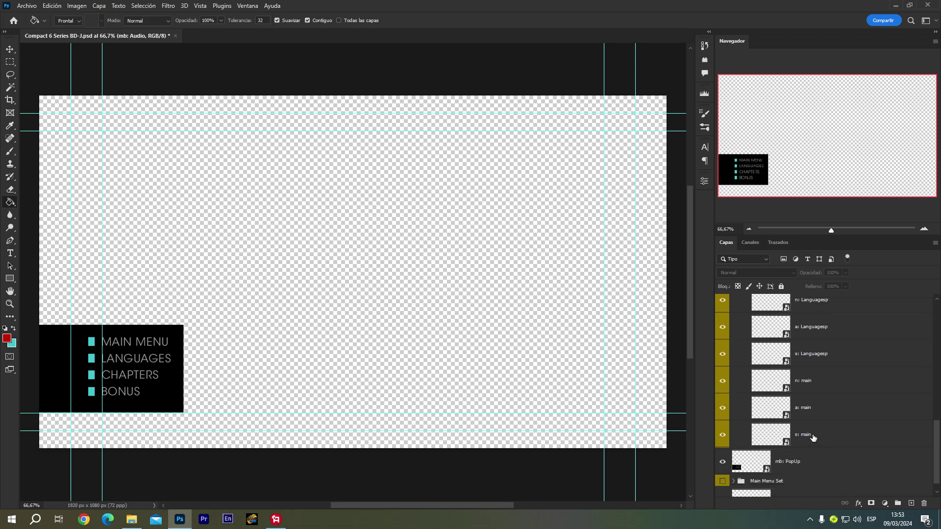
left_click(812, 436)
double_click(788, 444)
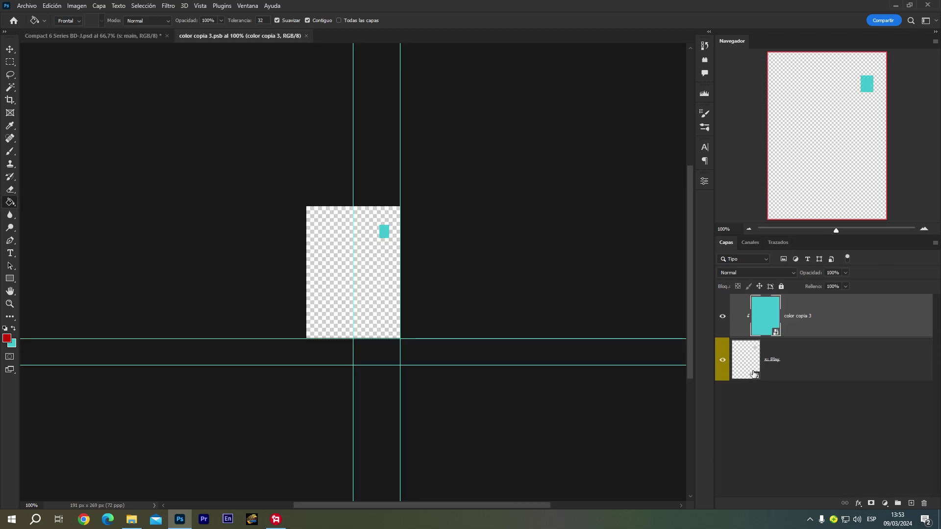
double_click(775, 332)
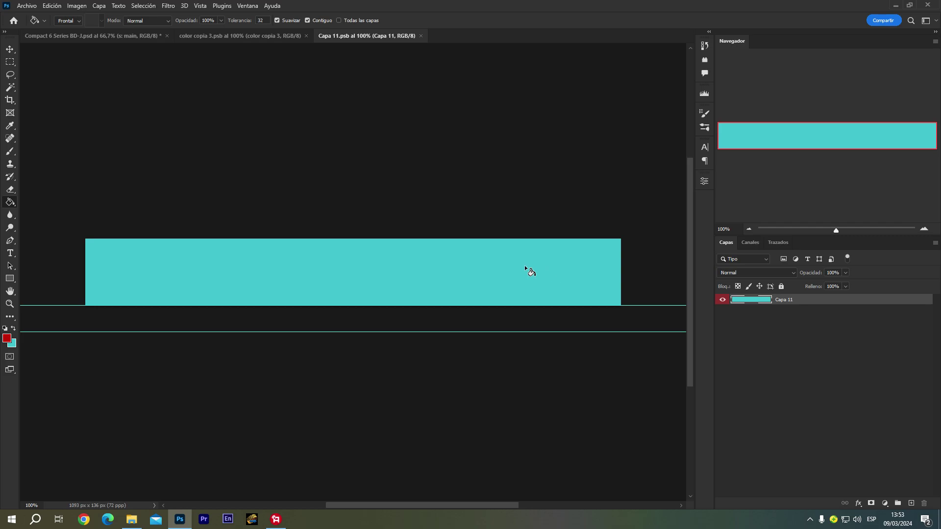
left_click(524, 266)
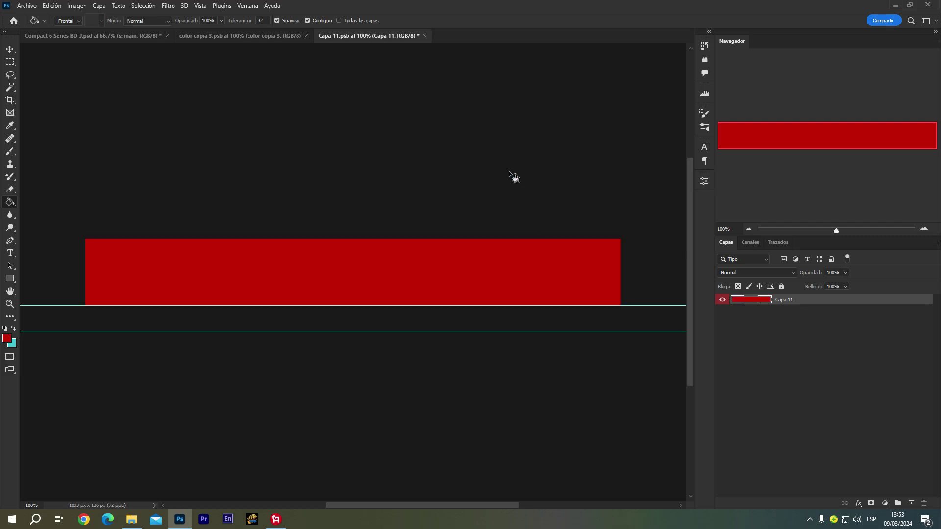
left_click(424, 36)
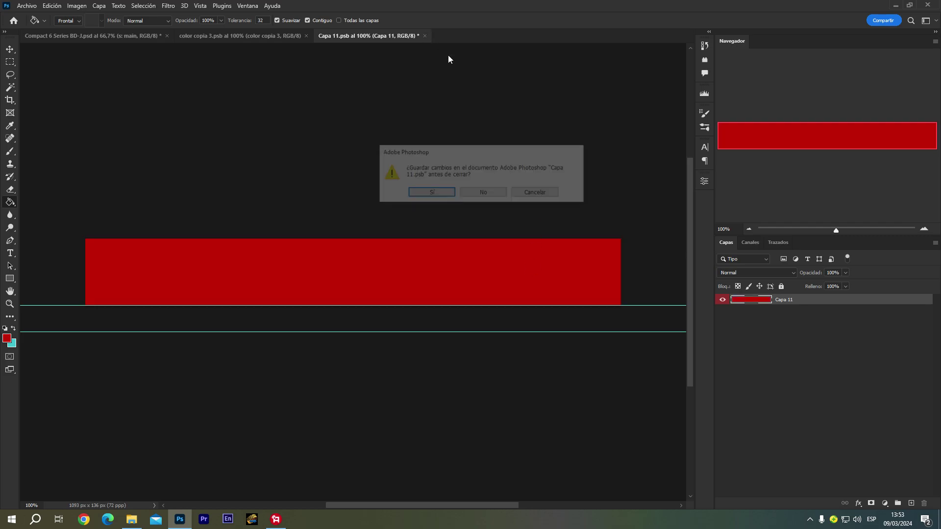
left_click(436, 196)
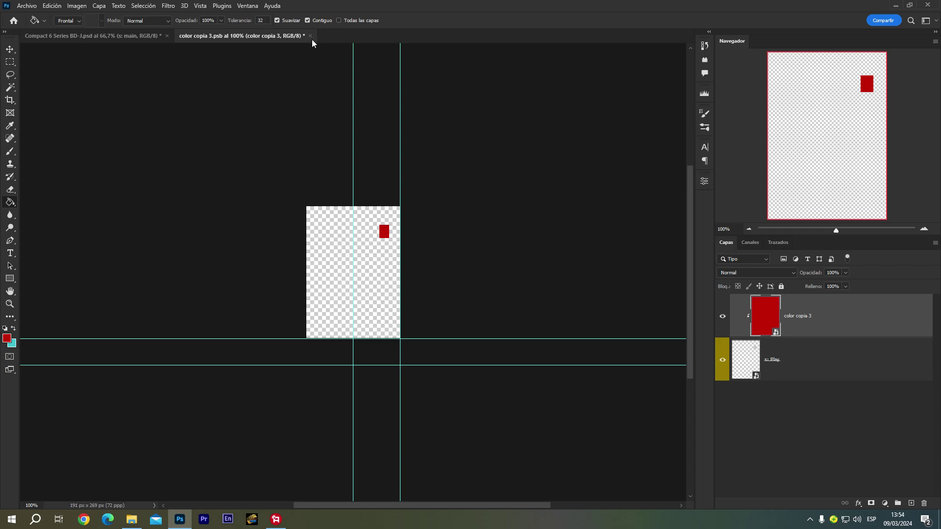
left_click(311, 37)
left_click(421, 194)
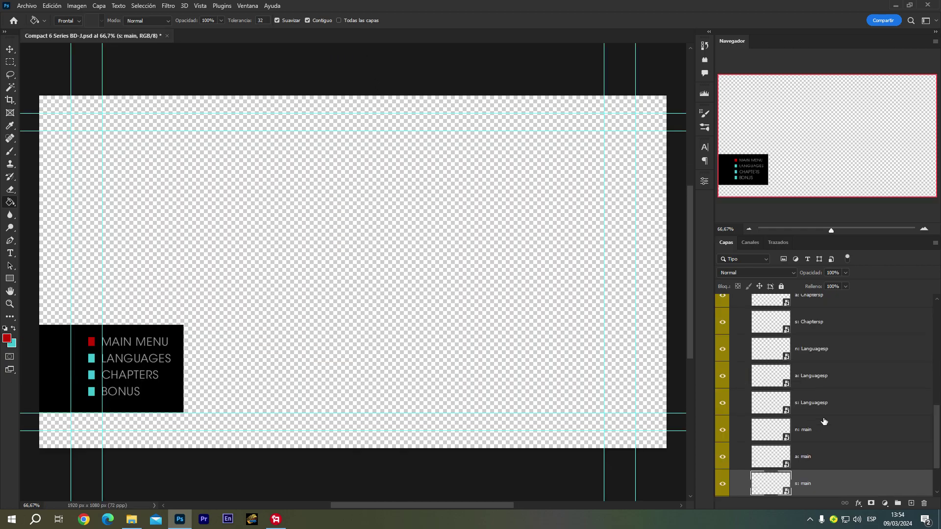
Toggle n: main, a: main, the pop-up box and the main menu box to compare menu states
scroll(826, 436, "down", 1)
scroll(826, 435, "down", 1)
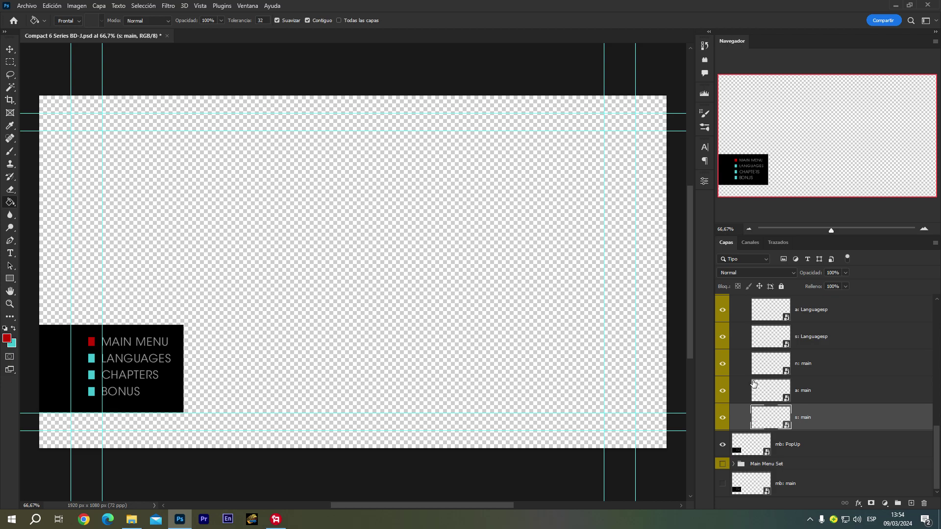
left_click(722, 391)
left_click(722, 363)
left_click_drag(721, 388, 723, 365)
left_click(724, 446)
left_click(722, 484)
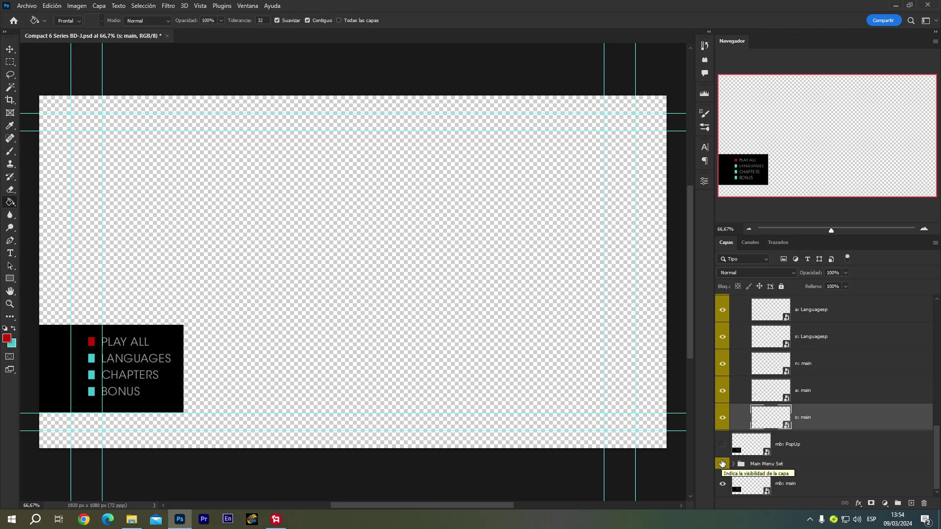
left_click(723, 444)
left_click(723, 444)
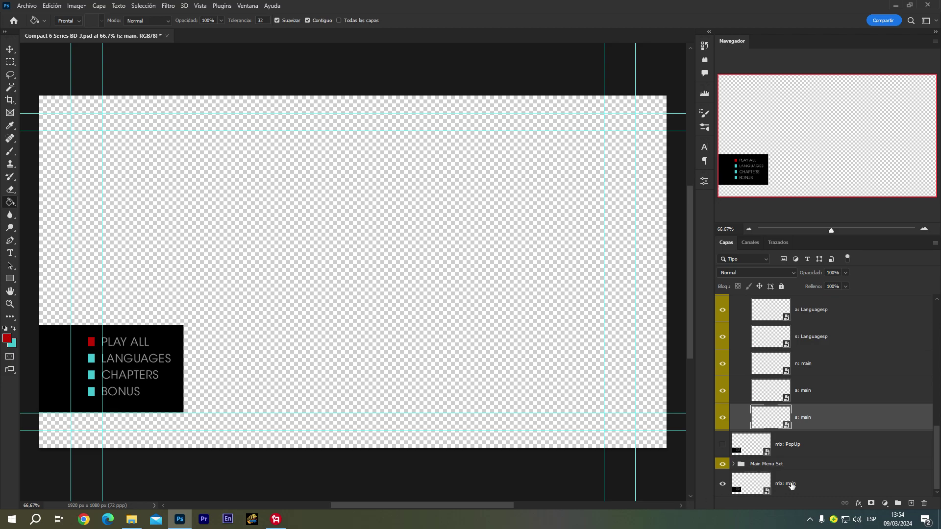
Review and collapse Main Menu Set, turn on mb: PopUp, and close the menu document
left_click(734, 464)
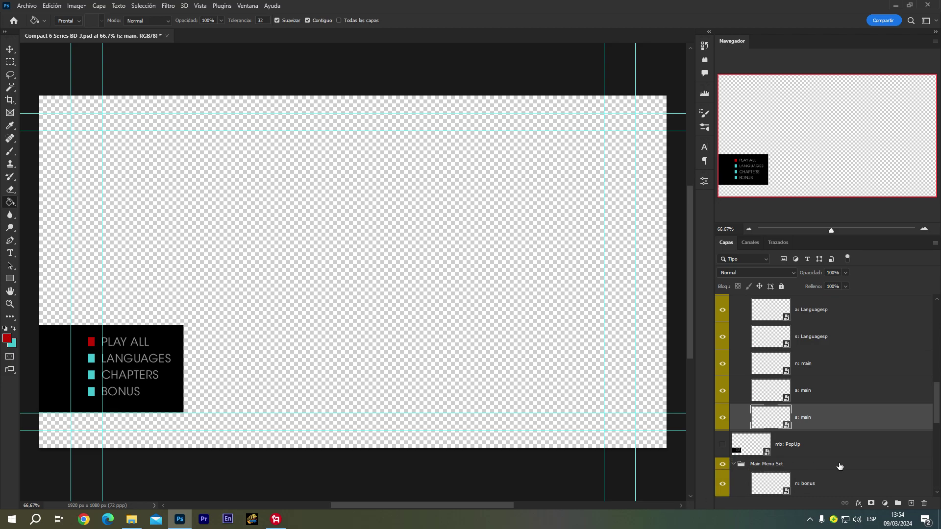
scroll(839, 466, "down", 3)
scroll(840, 466, "down", 2)
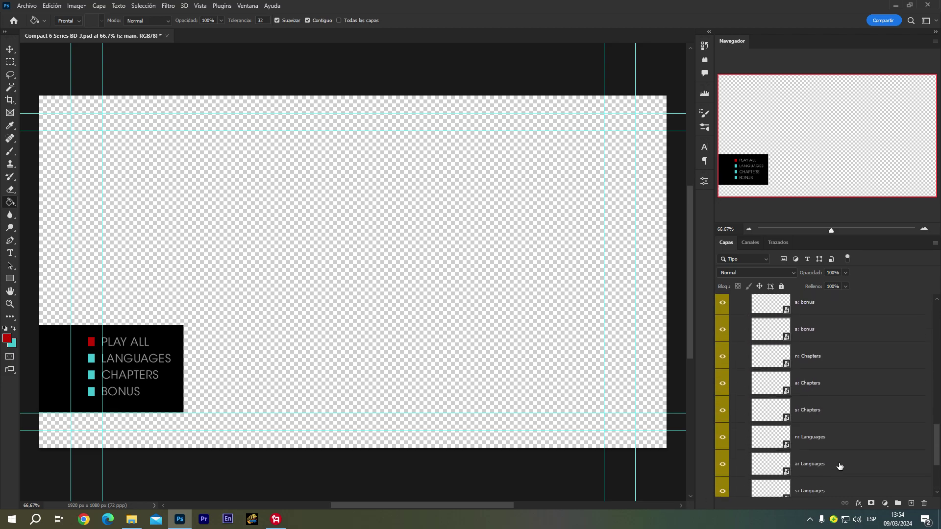
scroll(839, 466, "down", 2)
scroll(839, 466, "down", 3)
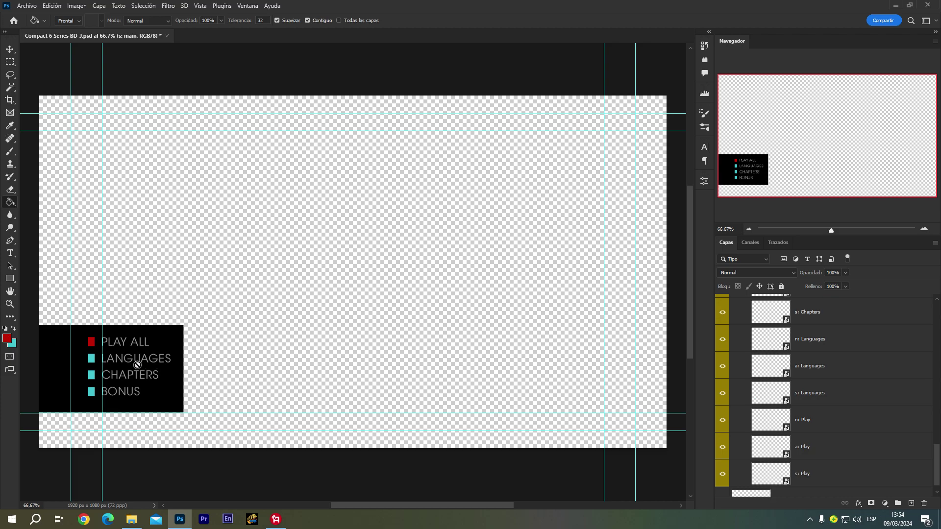
scroll(823, 420, "up", 3)
scroll(823, 420, "up", 2)
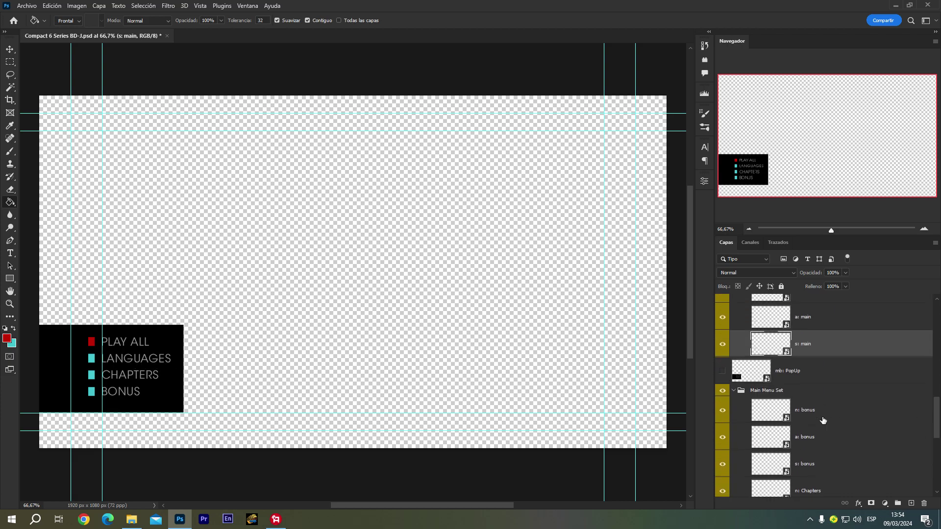
left_click(732, 393)
left_click(723, 444)
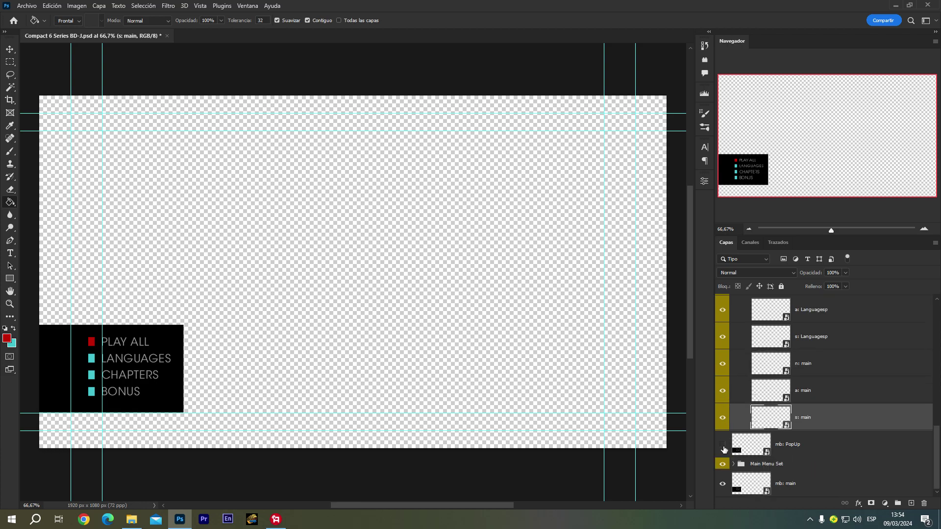
left_click(167, 35)
Close Photoshop without saving, start DoStudio Authoring Edition, and bring up its Open Project dialog
left_click(493, 191)
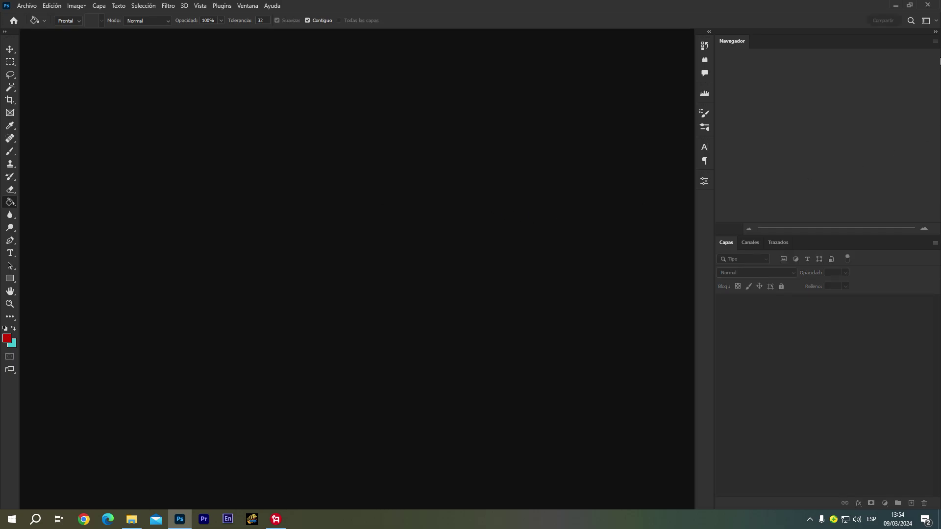
left_click(927, 4)
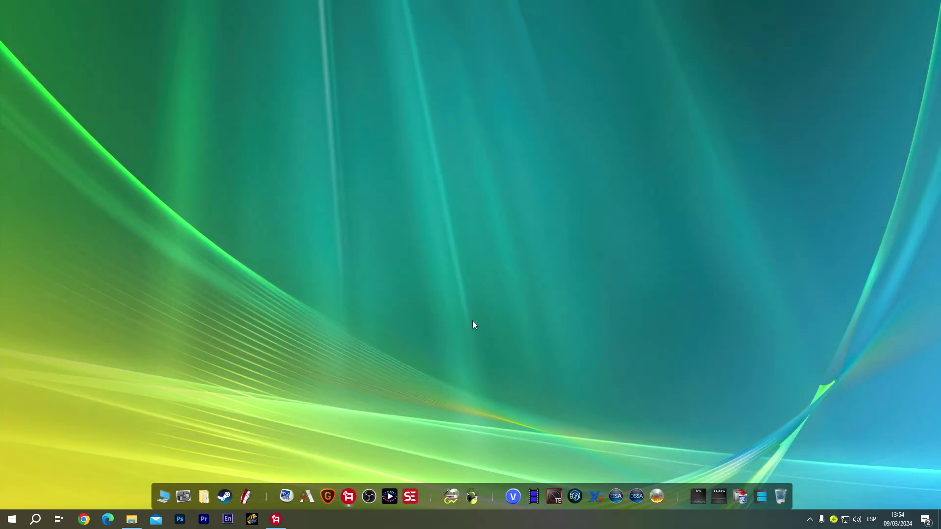
left_click(616, 491)
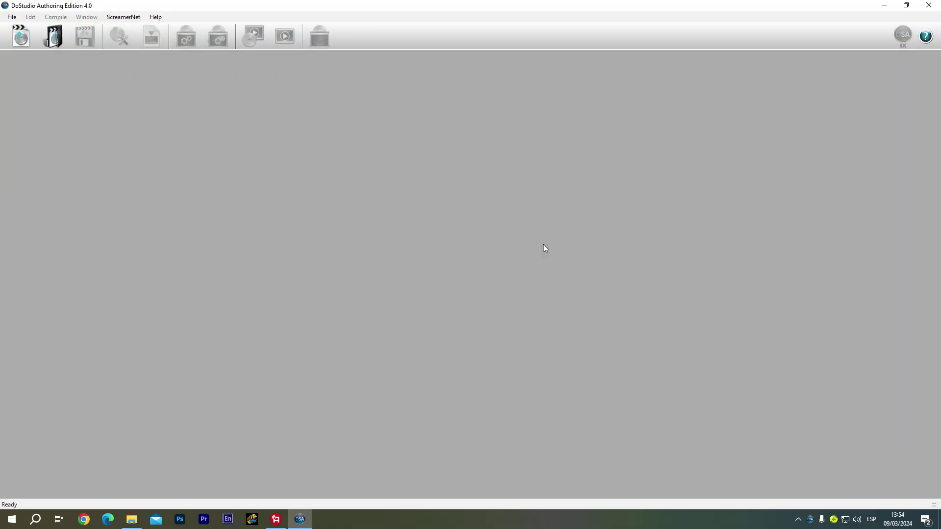
left_click(55, 39)
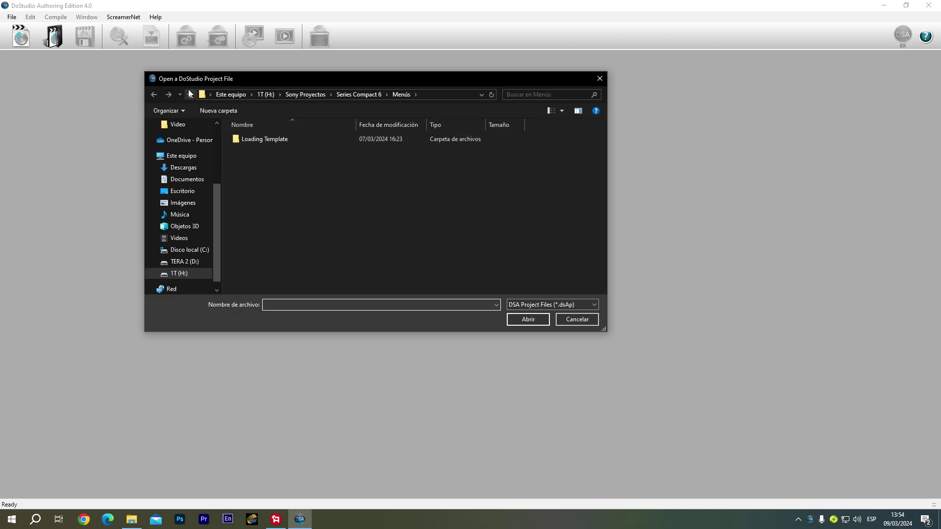
Open Comapct6Series.dsAp from Series Compact 6, then show the menu preview and Blu-ray settings
left_click(191, 94)
left_click(418, 212)
left_click(534, 319)
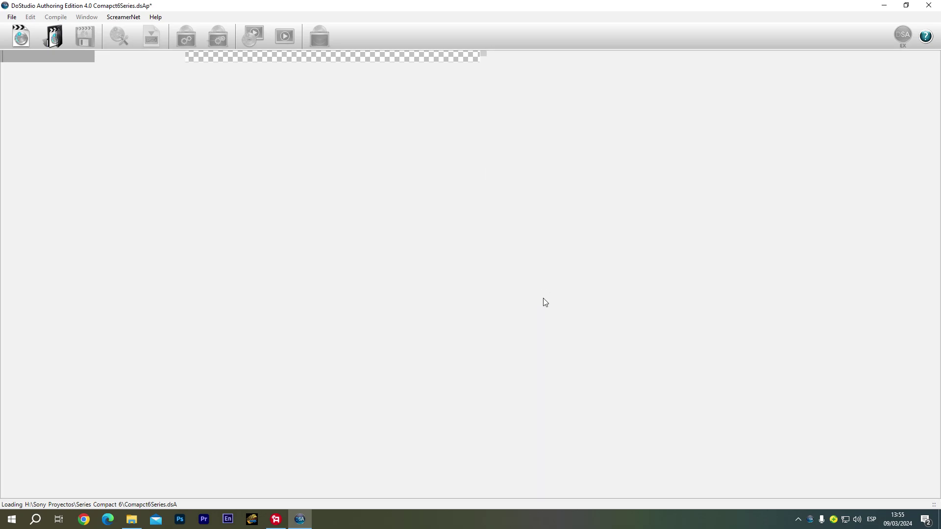
left_click(266, 56)
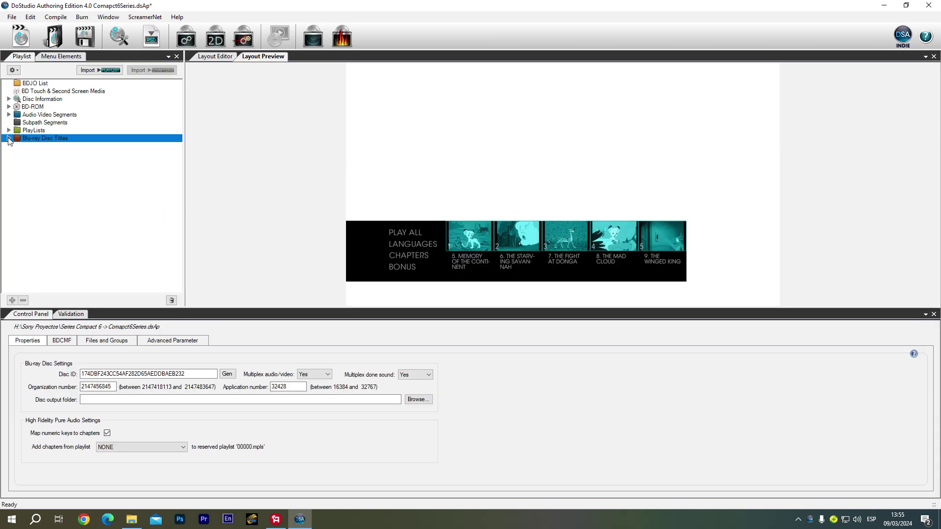
left_click(9, 139)
Expand Audio Video Segments and inspect Intro, Cartel BLK, BG Menu, Warning, and HD 1–HD 5
left_click(45, 146)
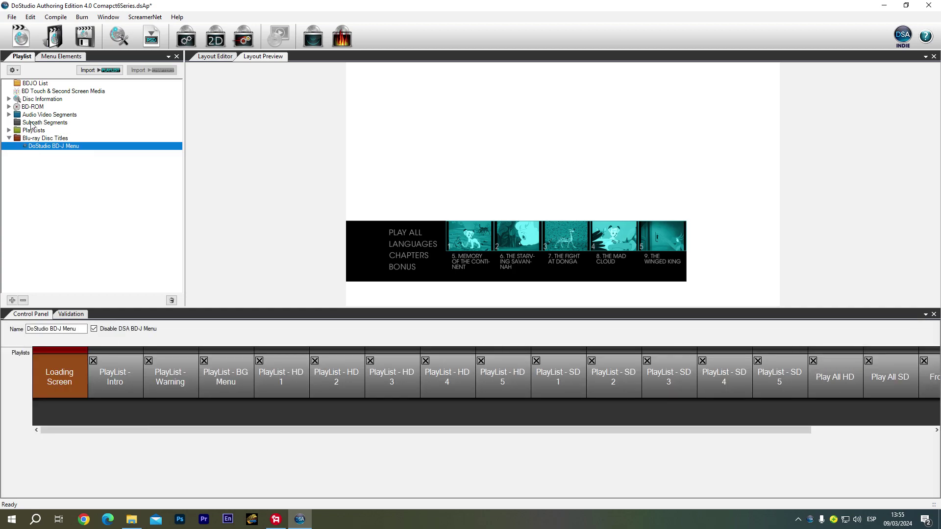
left_click(9, 115)
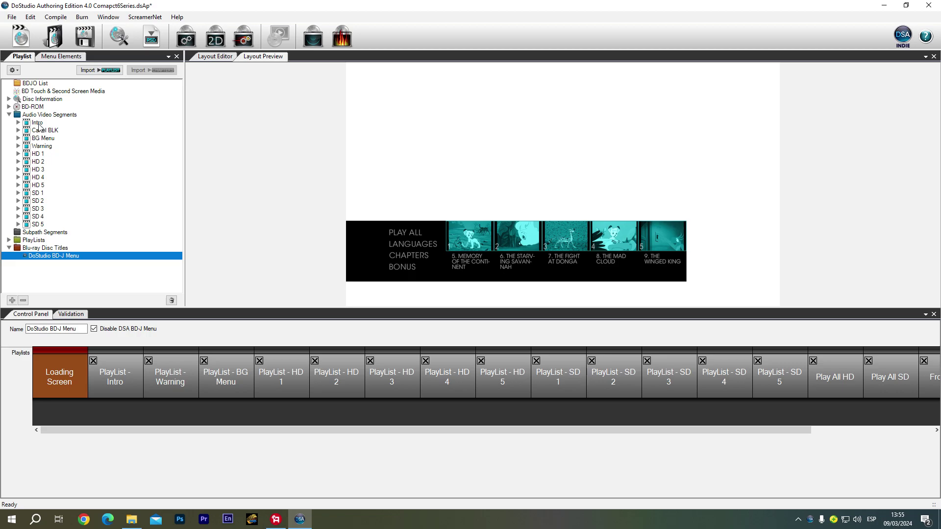
left_click(39, 123)
left_click(49, 133)
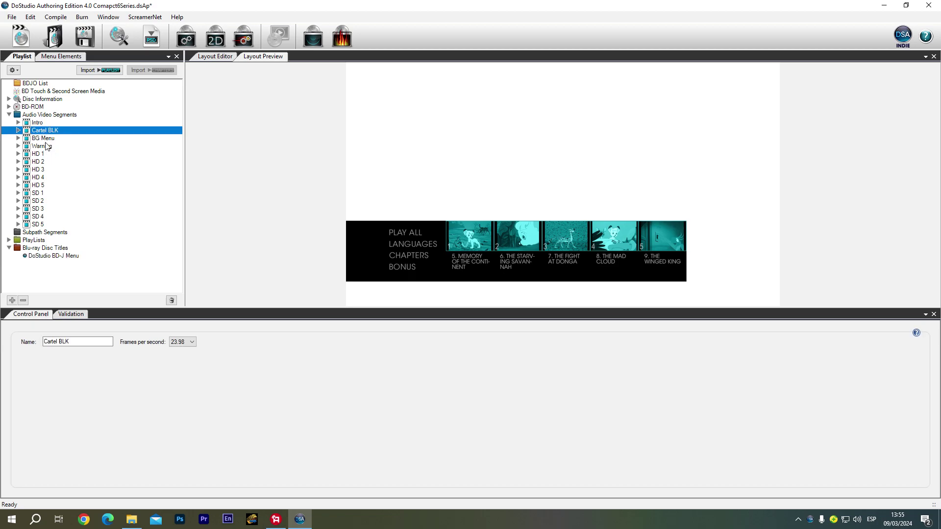
left_click(46, 141)
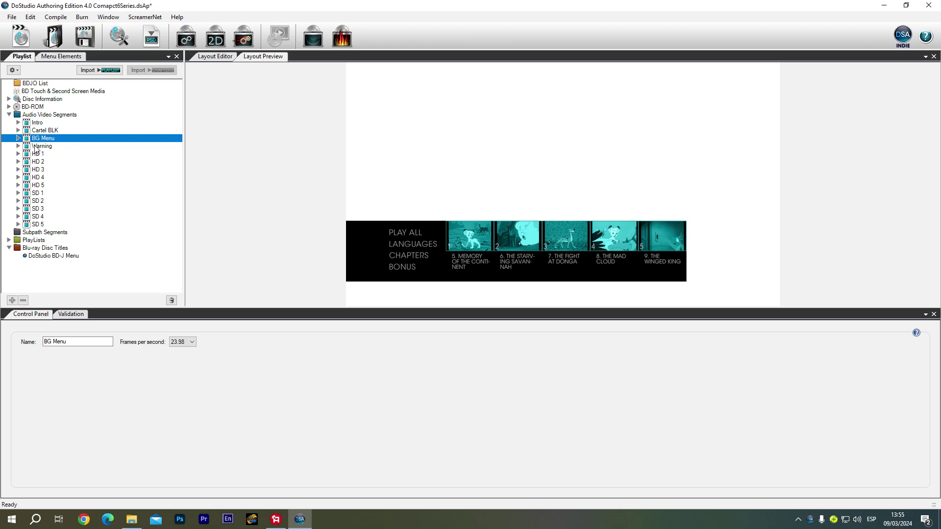
left_click(35, 147)
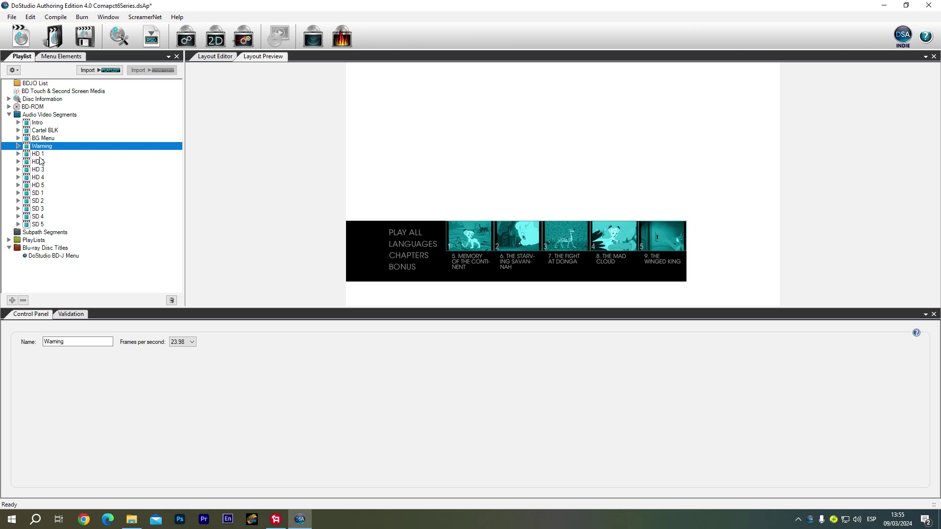
left_click(40, 155)
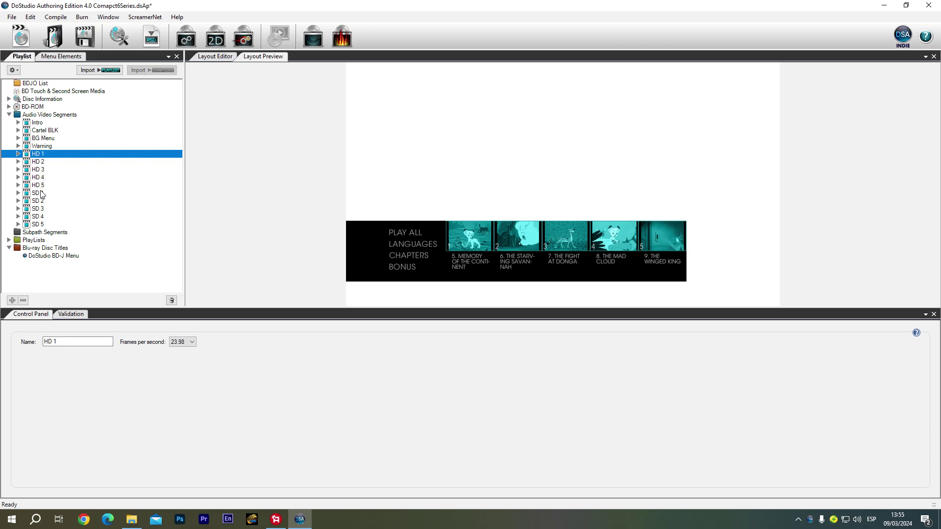
left_click(39, 186, "shift")
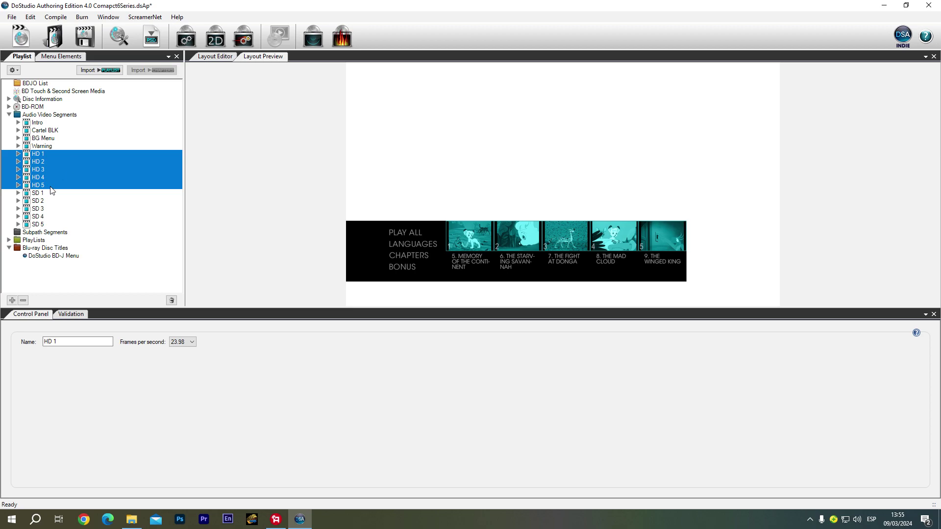
left_click(39, 193)
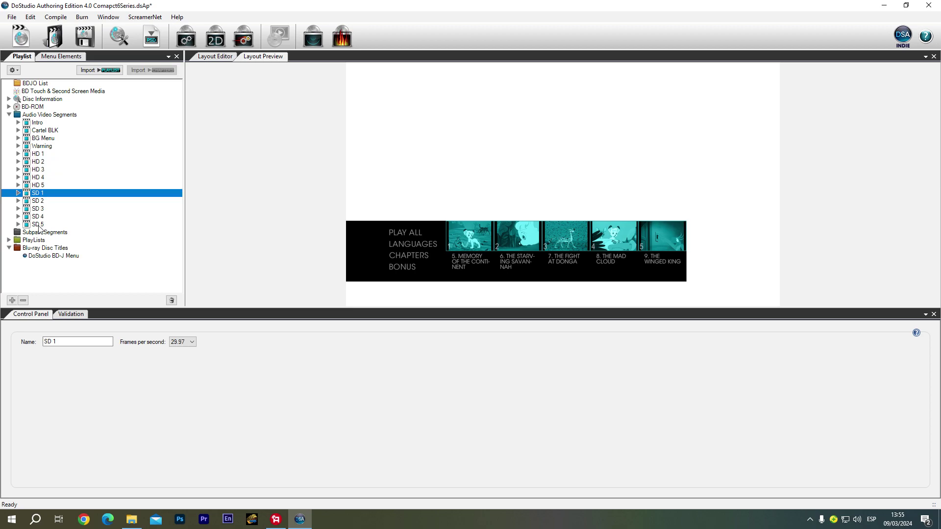
left_click(38, 224, "shift")
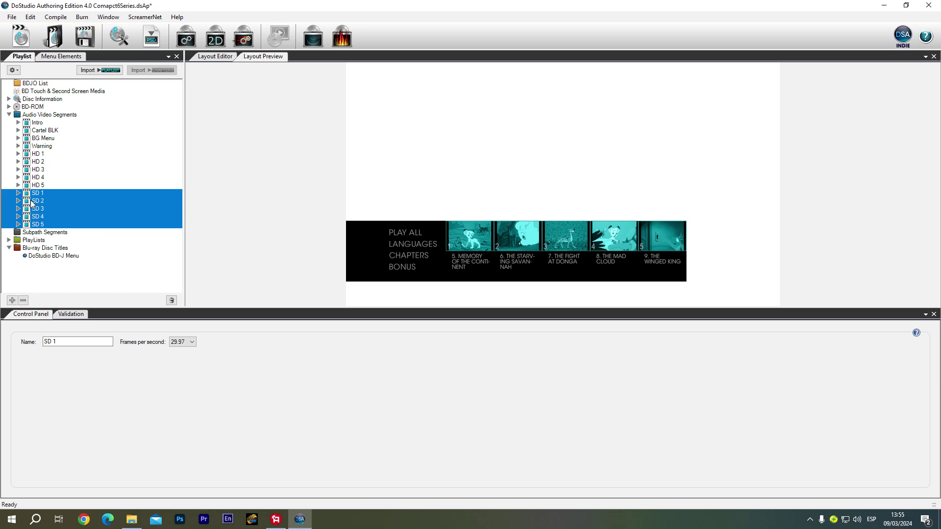
left_click(39, 154)
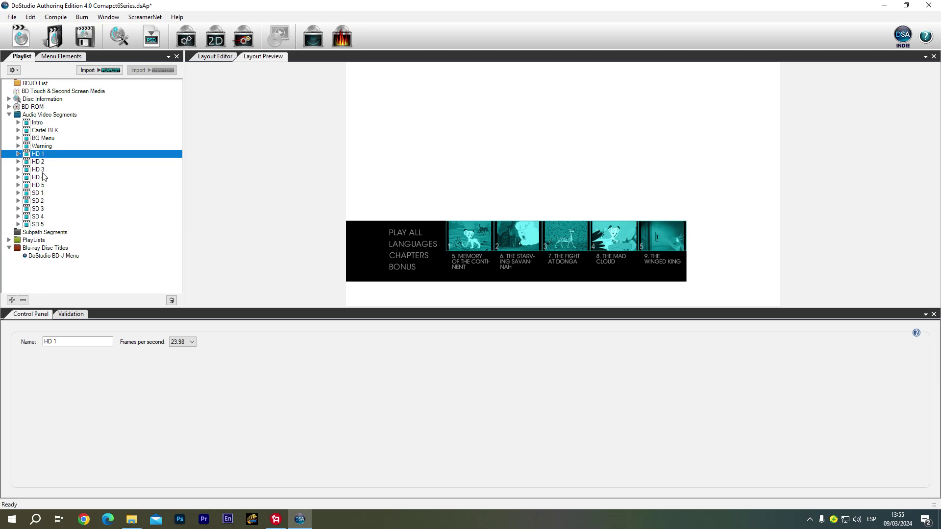
left_click(38, 185, "shift")
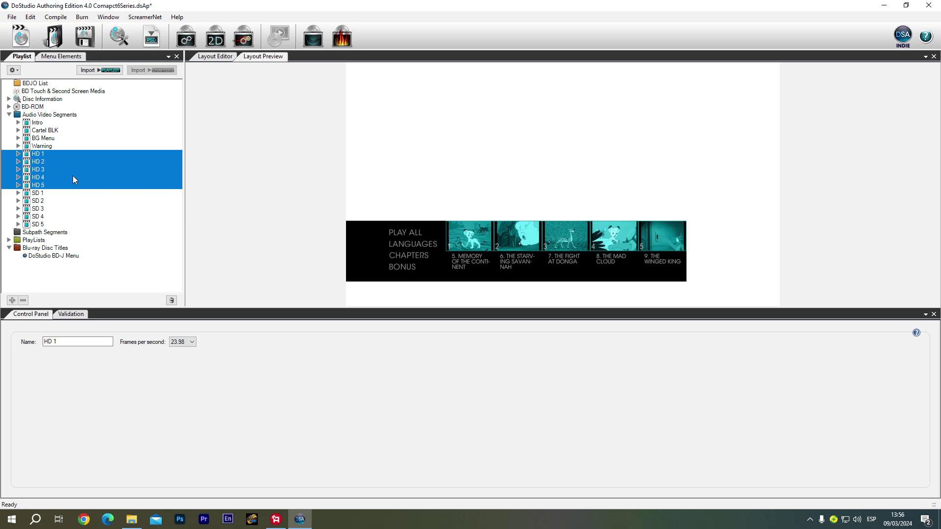
left_click(42, 155)
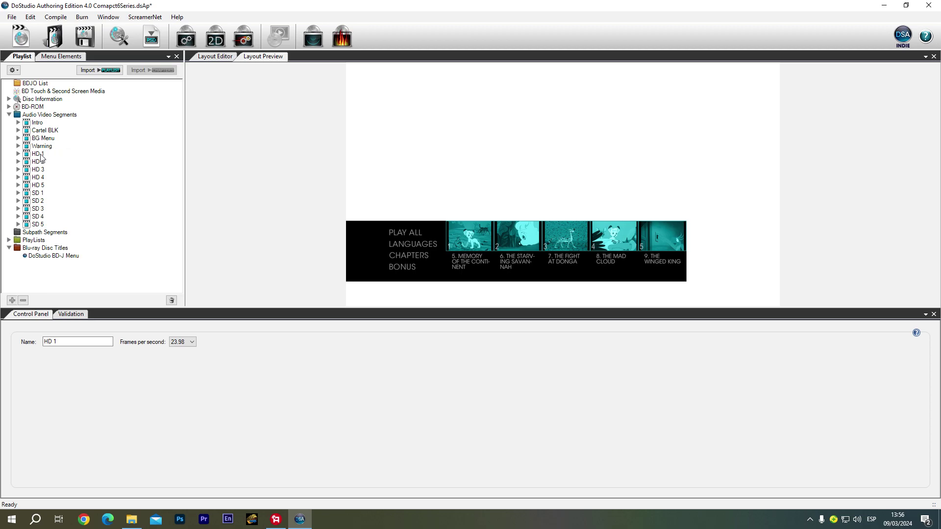
left_click(18, 154)
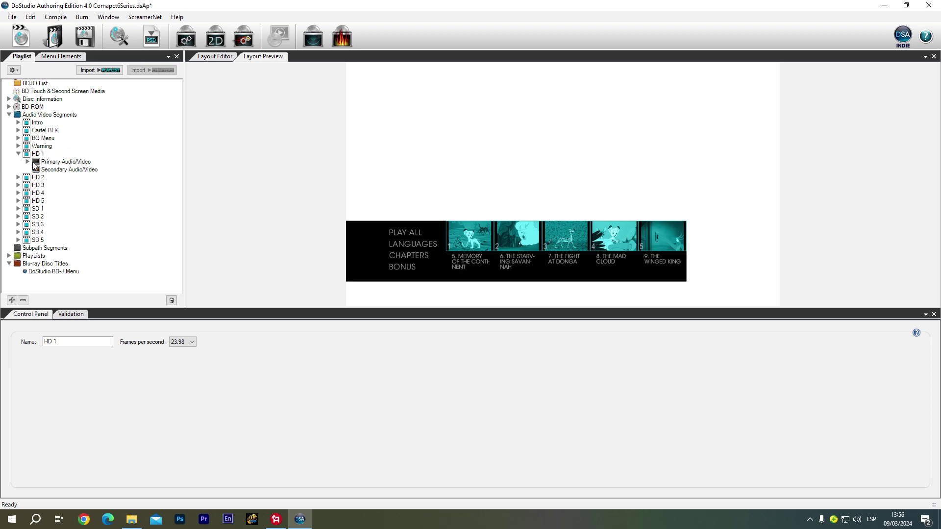
left_click(28, 162)
left_click(55, 169)
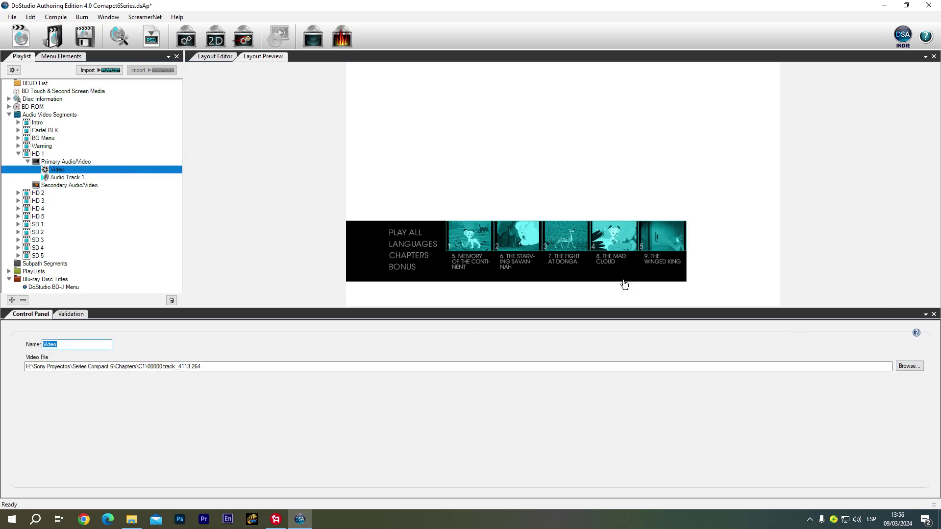
right_click(59, 169)
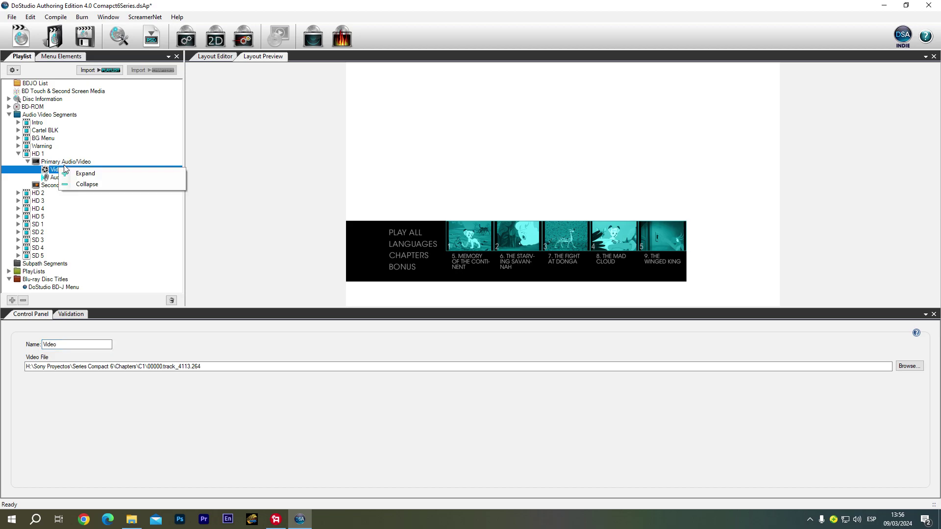
left_click(65, 164)
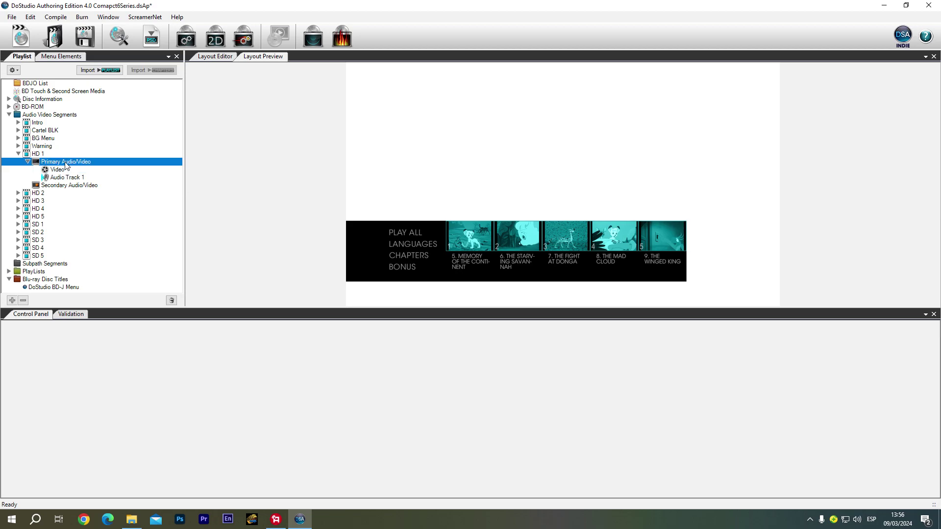
right_click(66, 165)
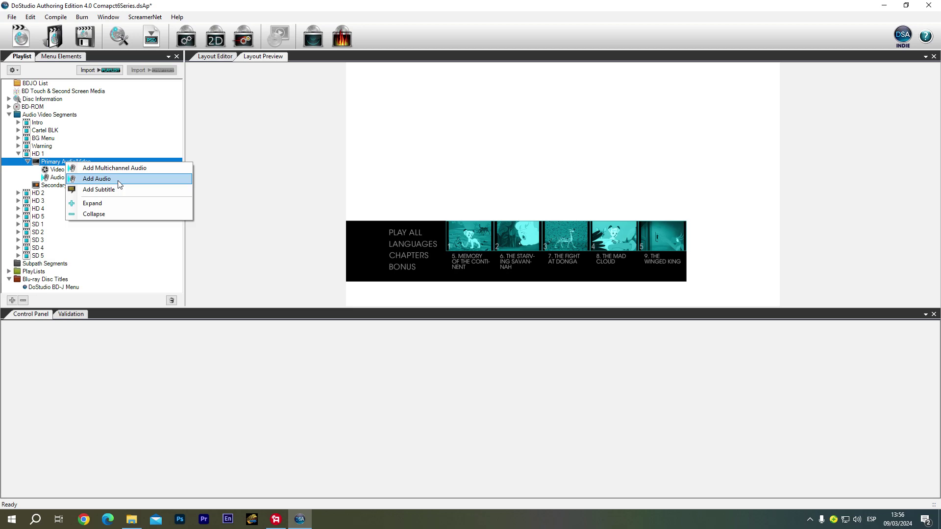
left_click(57, 164)
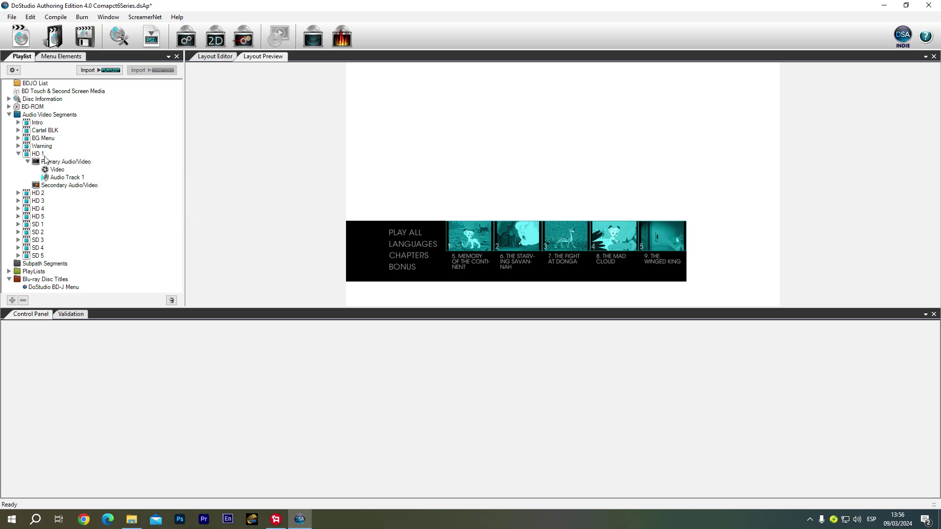
left_click(44, 155)
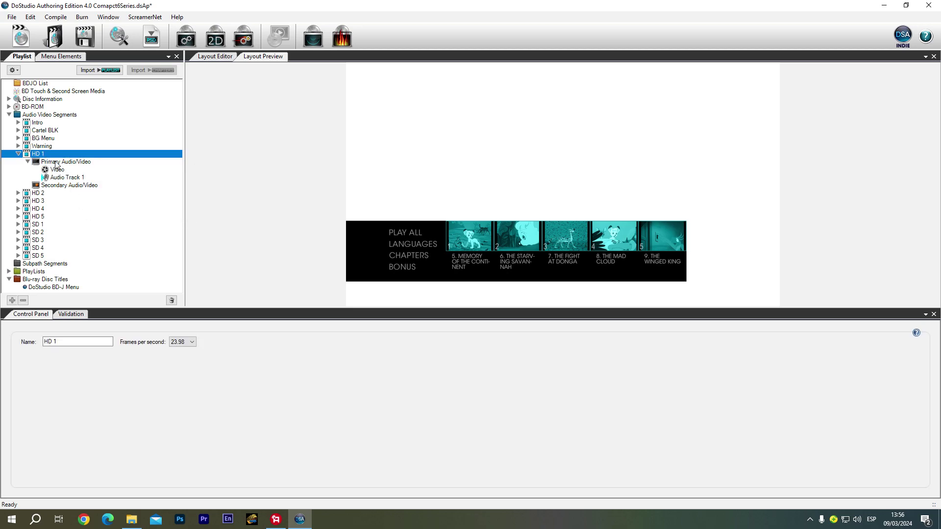
left_click(184, 346)
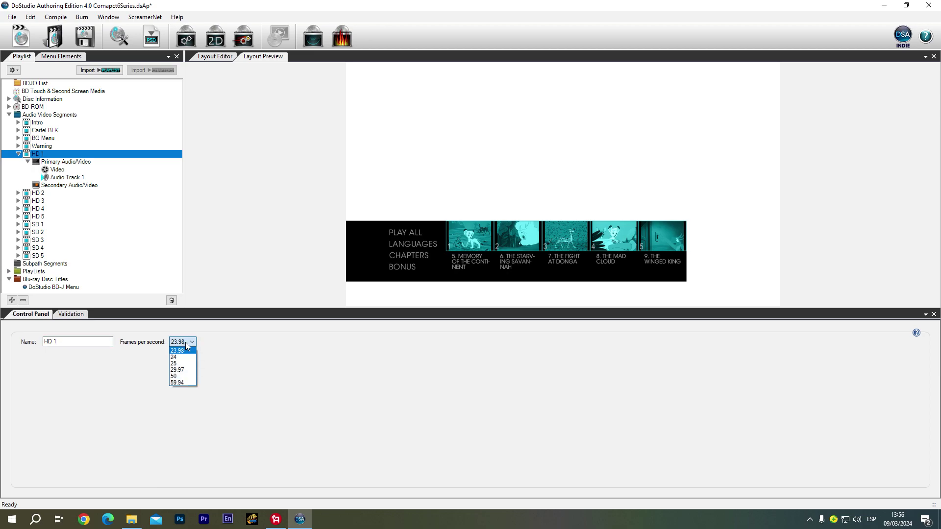
left_click(207, 344)
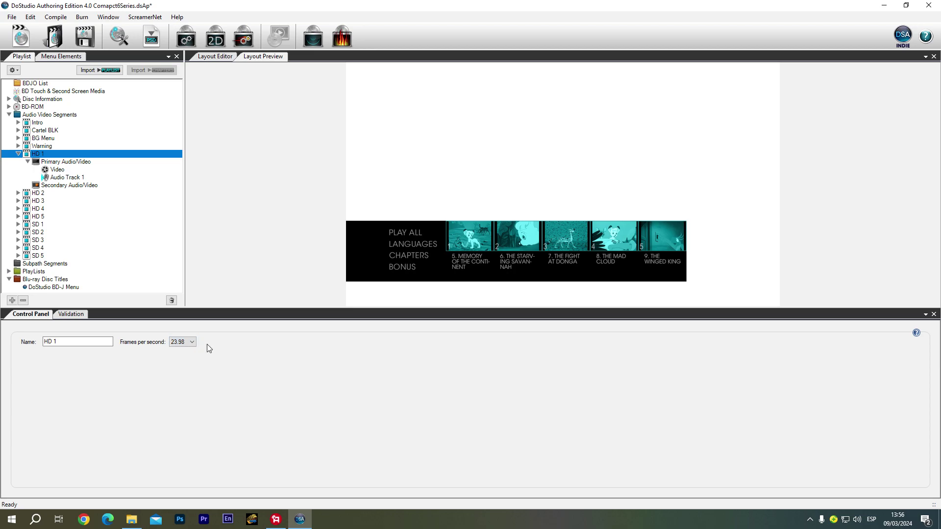
left_click(18, 154)
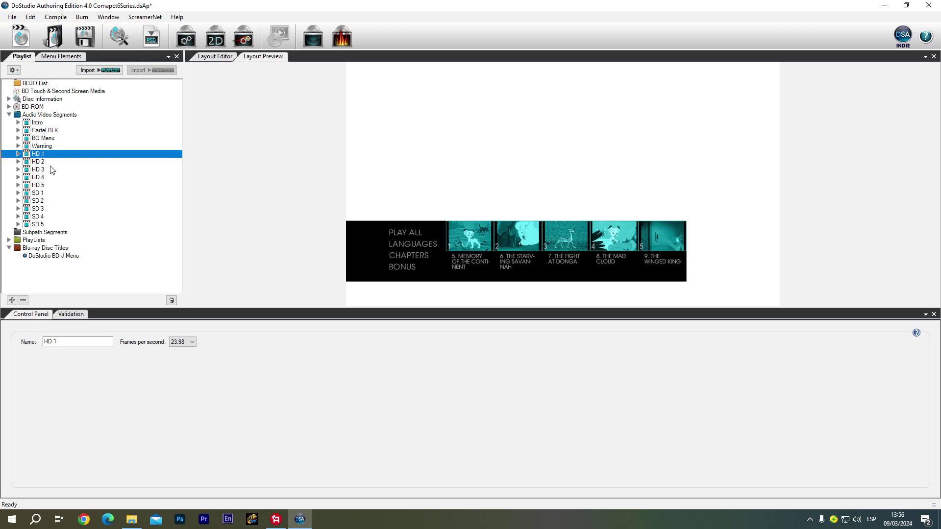
Re-inspect the BG Menu, Intro and Warning segments
left_click(54, 141)
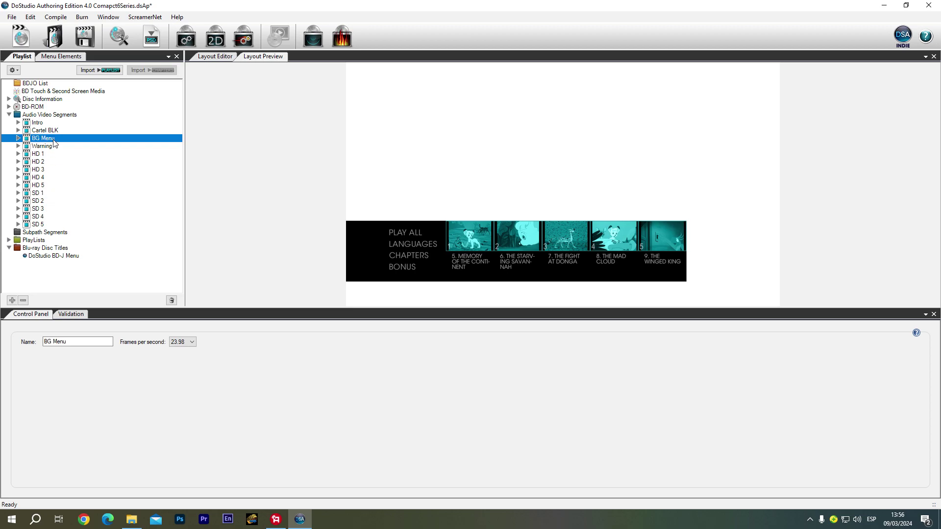
left_click(39, 123)
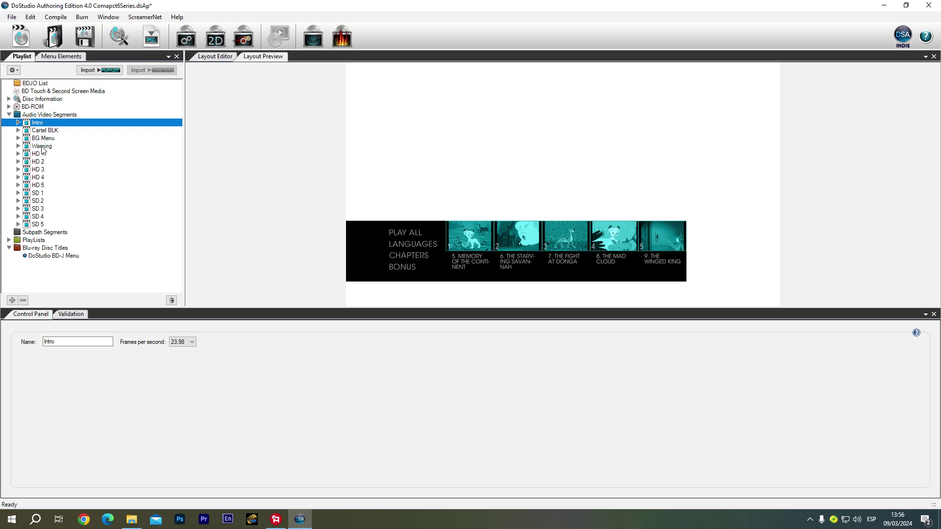
left_click(42, 147)
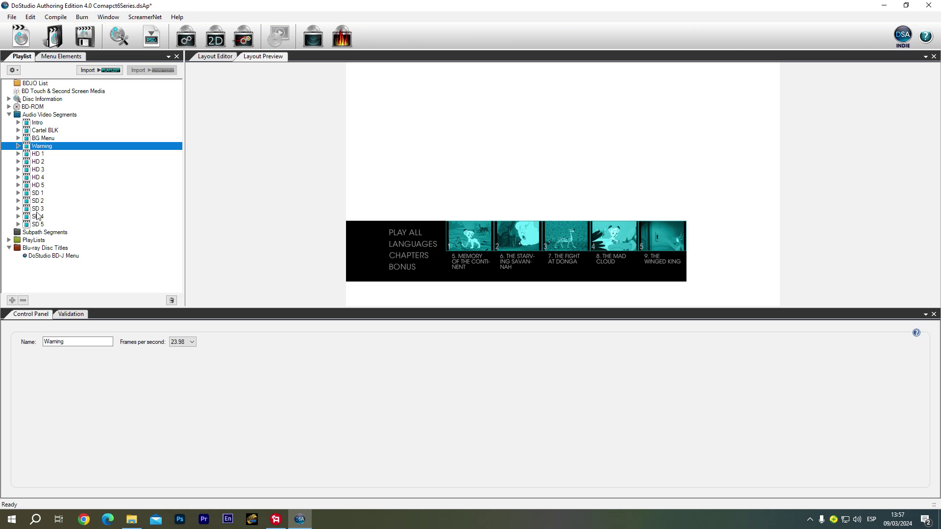
Select the HD 1–HD 5 segments together, then the SD 1–SD 5 segments
left_click(41, 186, "shift")
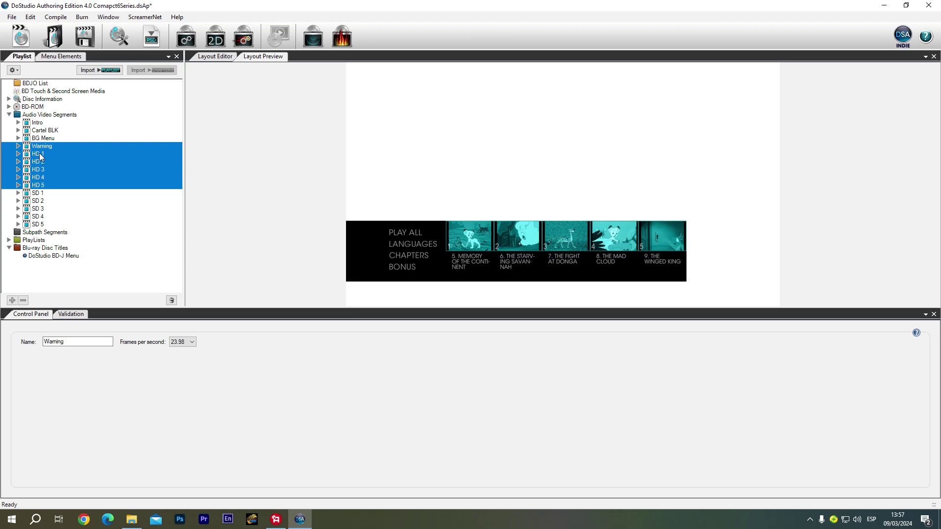
left_click(40, 157)
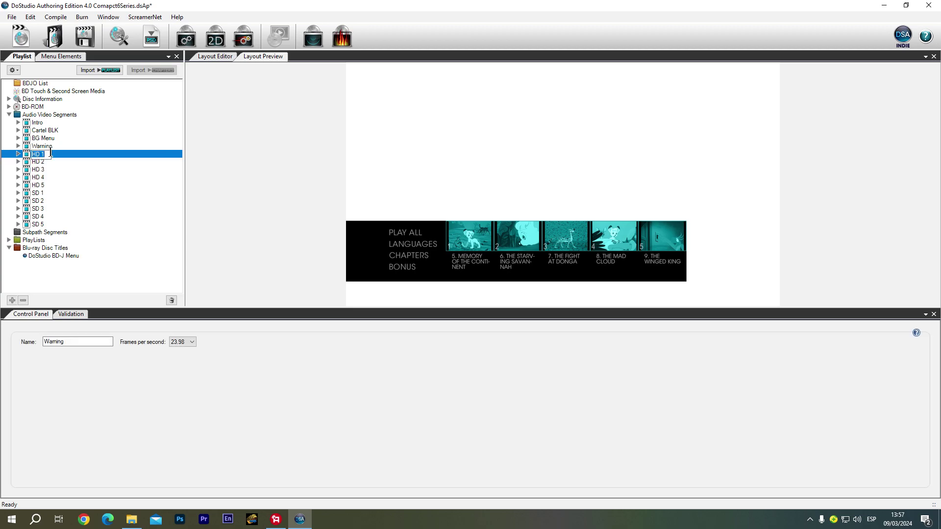
left_click(57, 155, "ctrl")
left_click(43, 155)
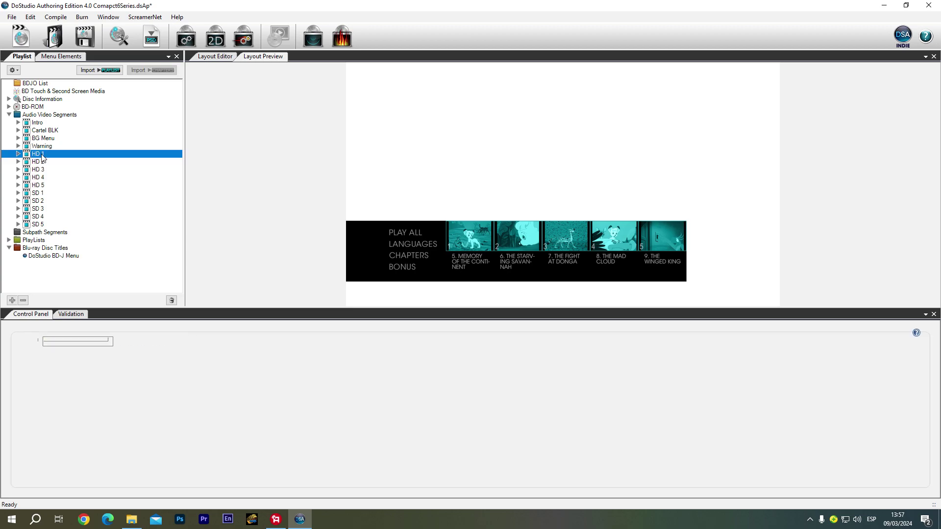
left_click(41, 186, "shift")
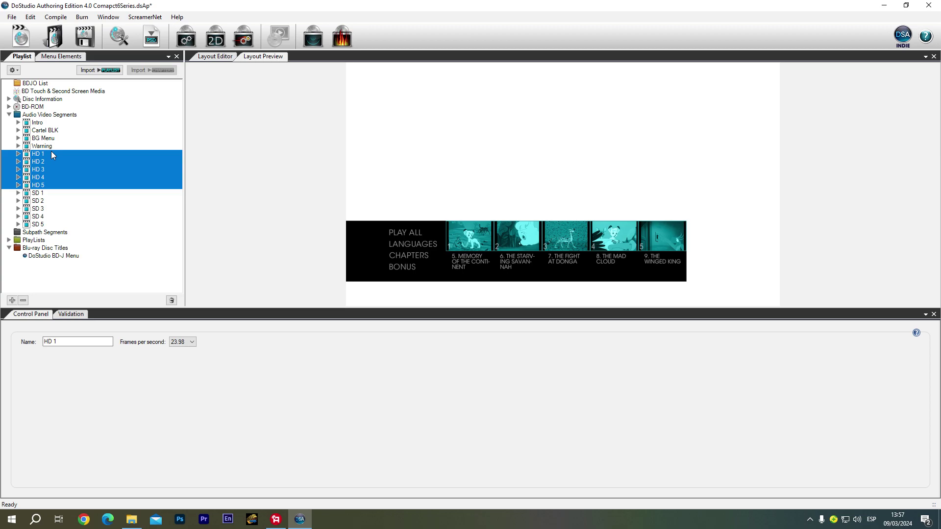
left_click(41, 194)
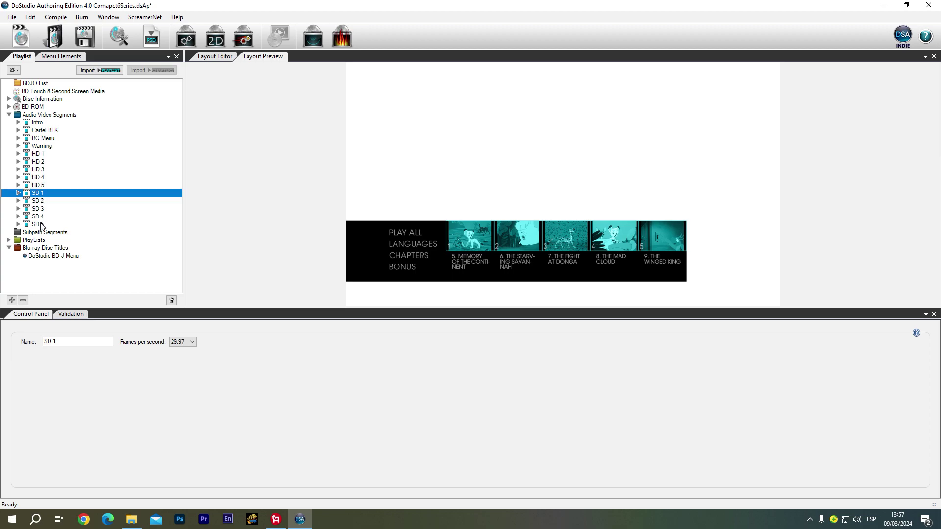
left_click(42, 225, "shift")
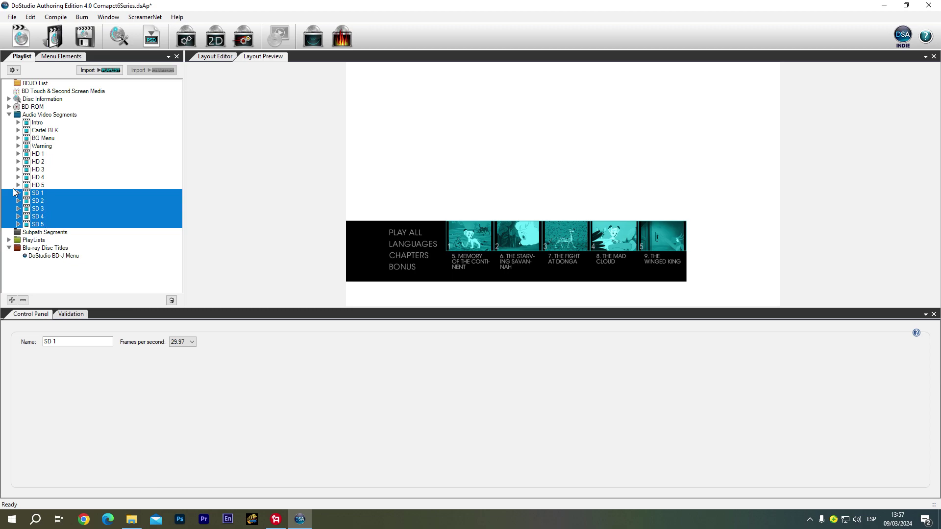
Expand SD 1 and SD 5 to check their video and three audio tracks, then collapse them
left_click(18, 194)
left_click(28, 201)
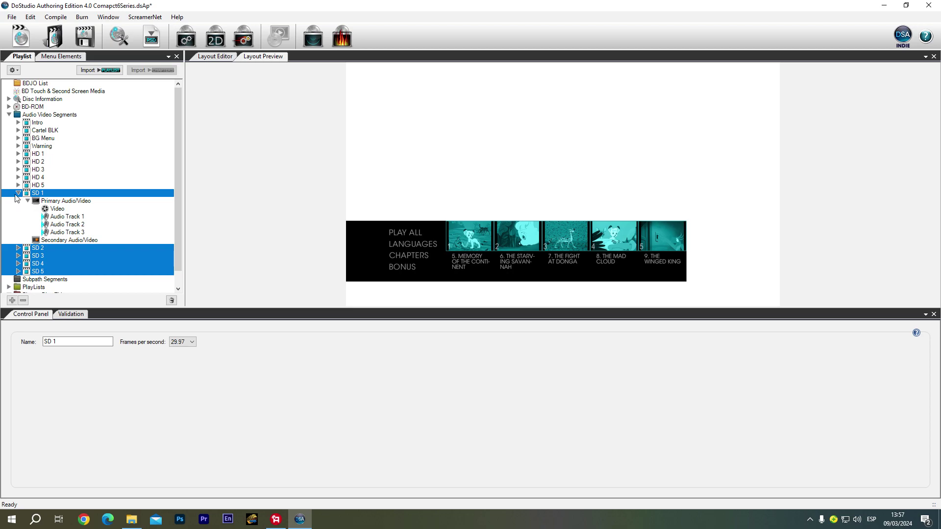
left_click(19, 194)
left_click(101, 246)
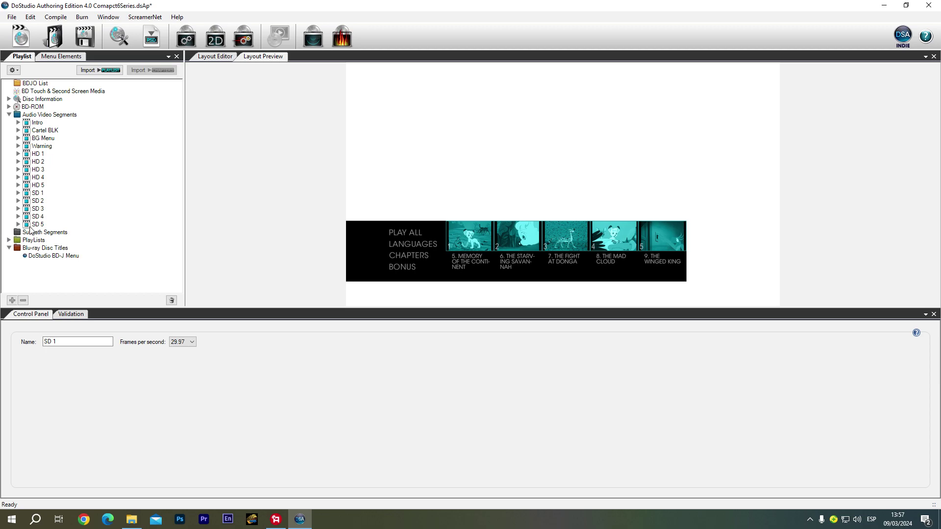
left_click(17, 225)
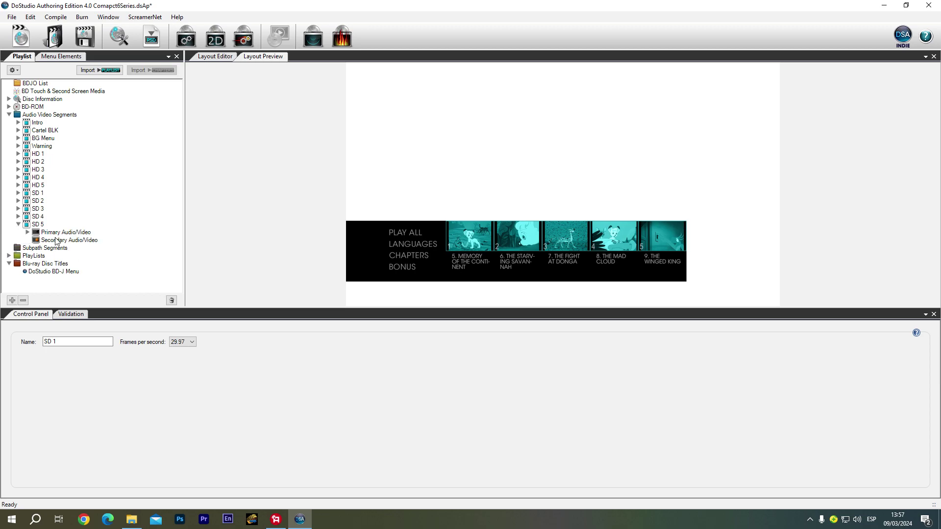
left_click(28, 233)
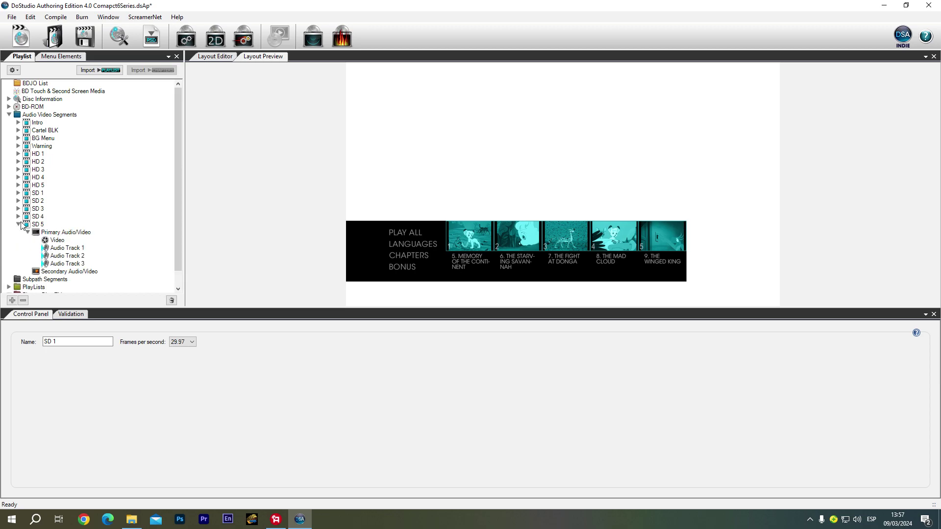
left_click(18, 224)
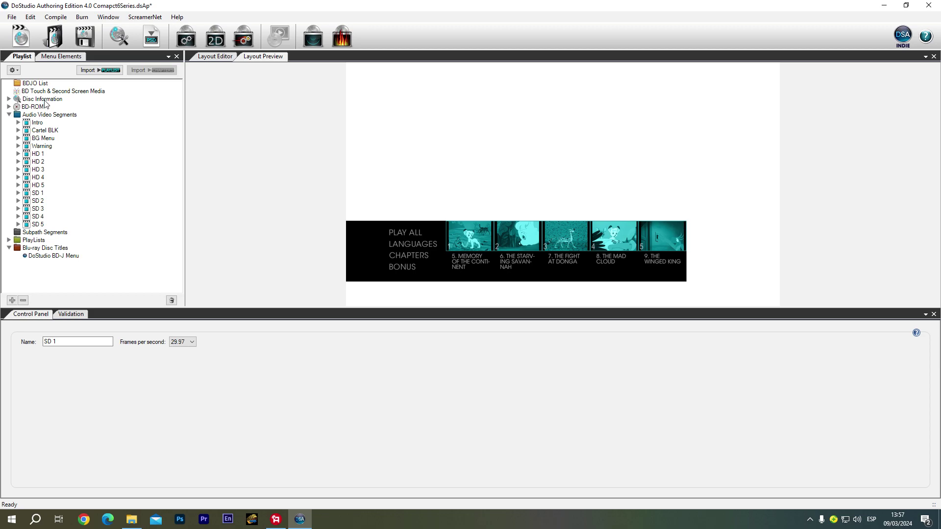
View English disc info (Kimba D2, disc 2, ©1965, thumb_sm/thumb_lg.jpg), then collapse both trees
left_click(44, 100)
left_click(9, 99)
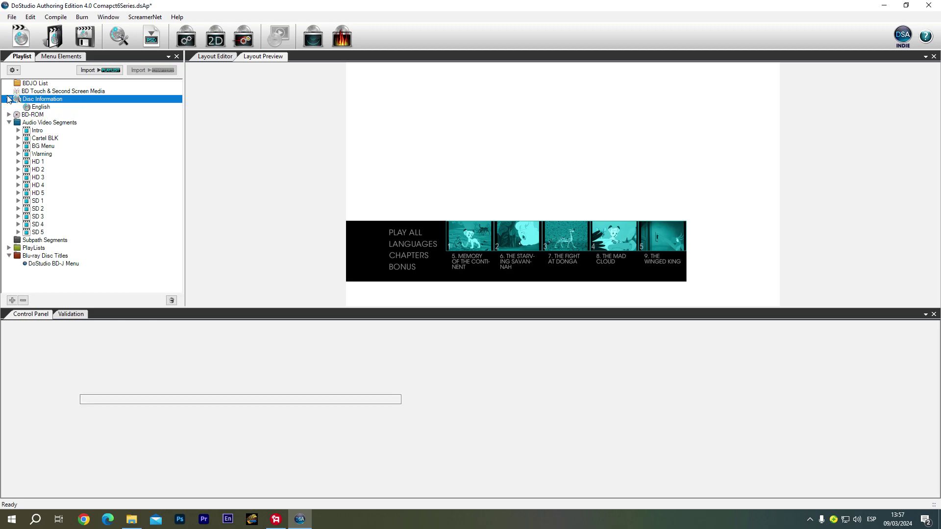
left_click(41, 106)
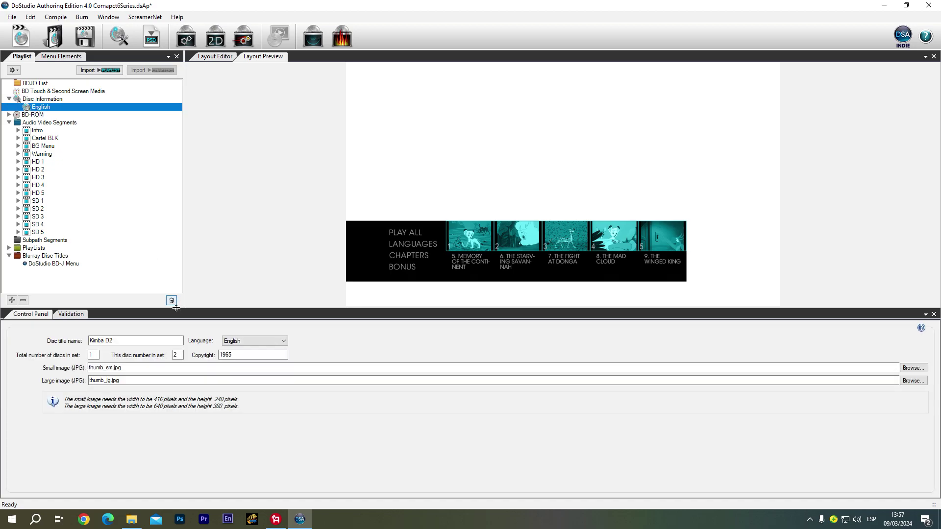
left_click(100, 341)
left_click(9, 98)
left_click(8, 114)
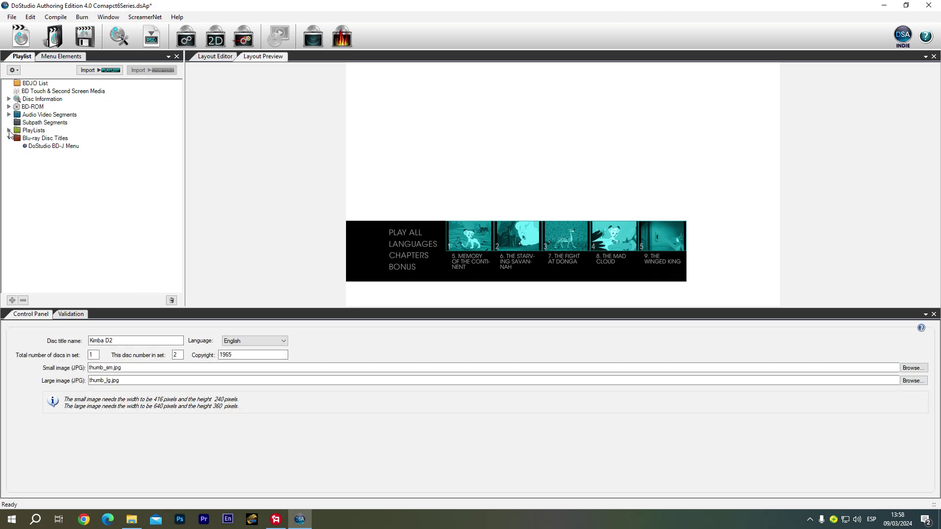
Expand PlayLists, preview the Intro and BG Menu playlists, and keep Audio Video Segments collapsed
left_click(8, 131)
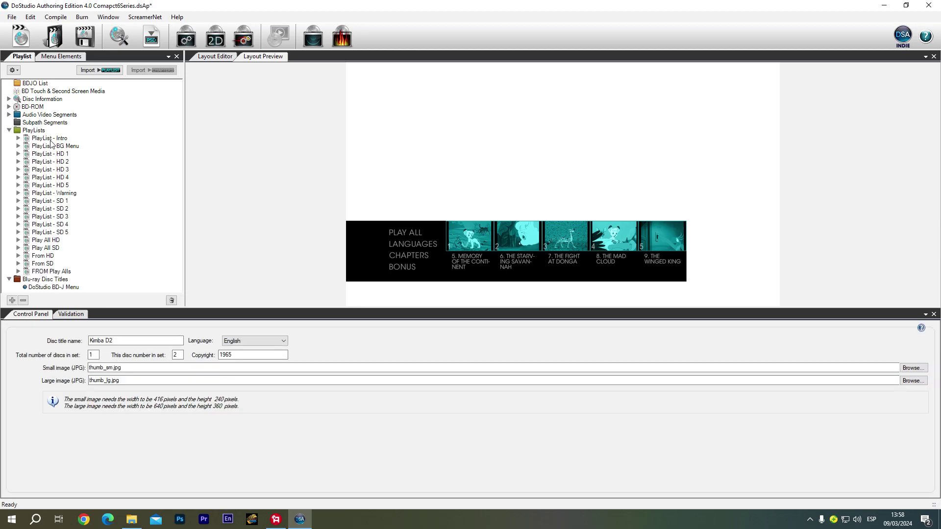
left_click(51, 139)
left_click(52, 147)
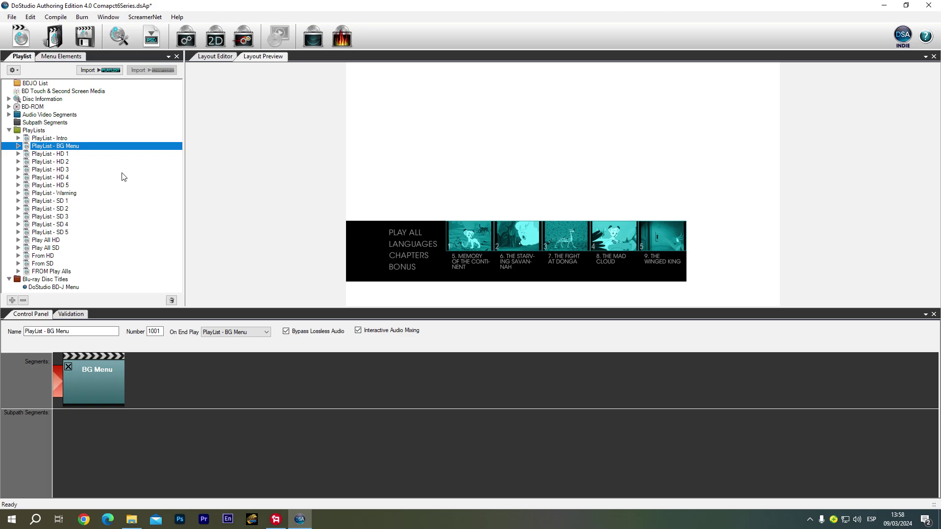
left_click(9, 115)
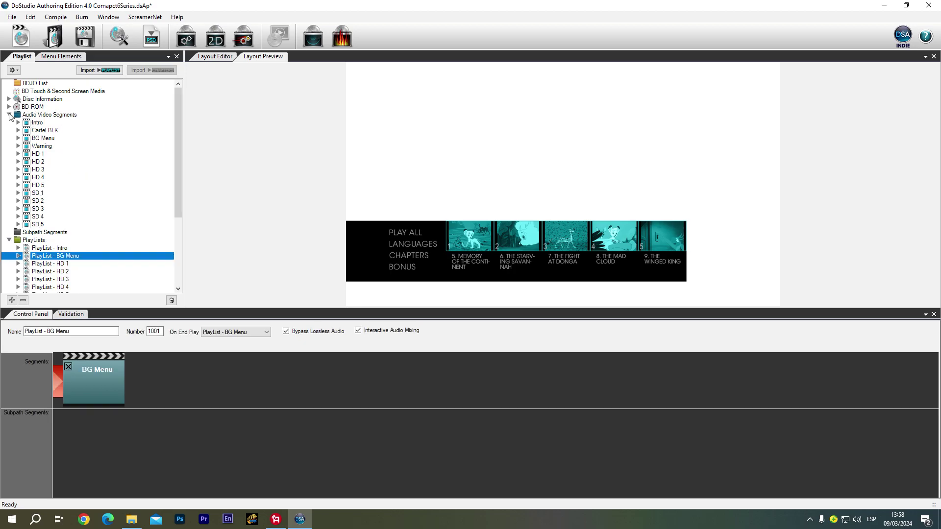
left_click(9, 115)
left_click(61, 146)
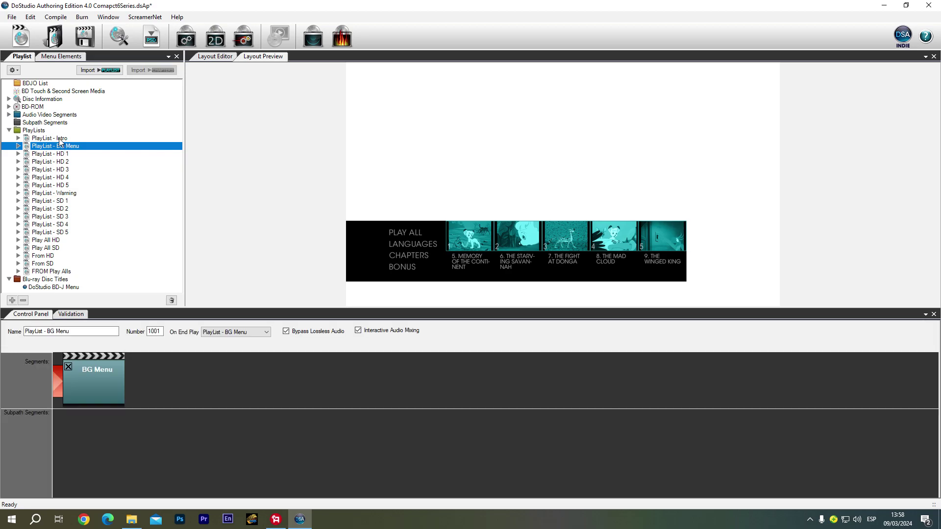
Inspect the Intro, BG Menu, HD 1–5, Warning and SD 1–5 playlists
left_click(61, 140)
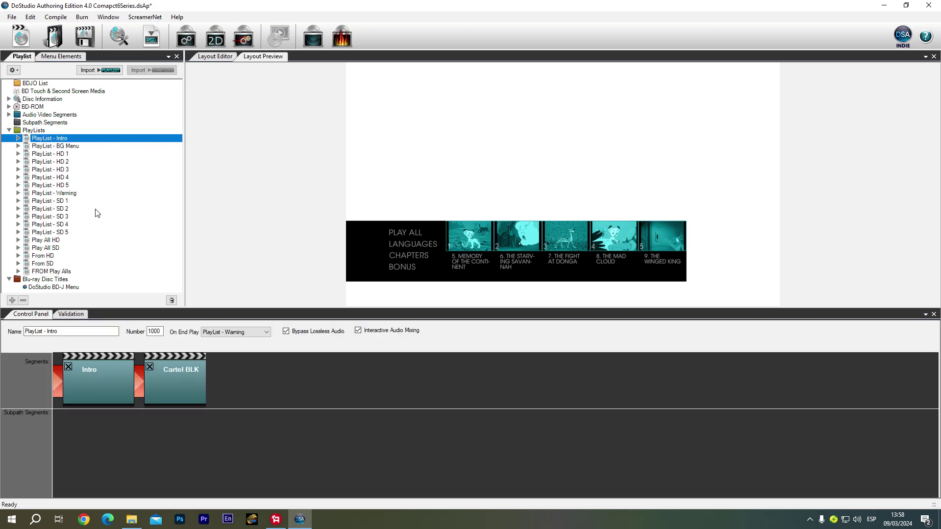
left_click(69, 148)
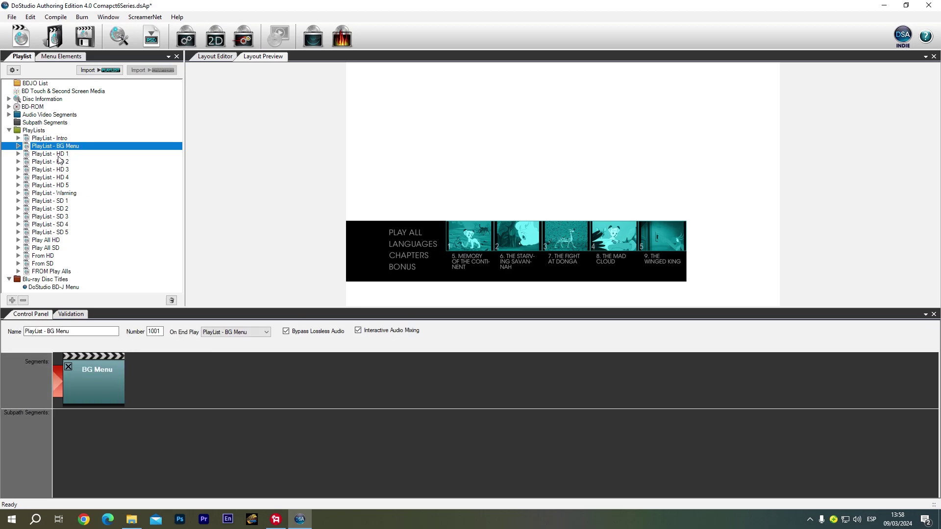
left_click(59, 155)
left_click(59, 186, "shift")
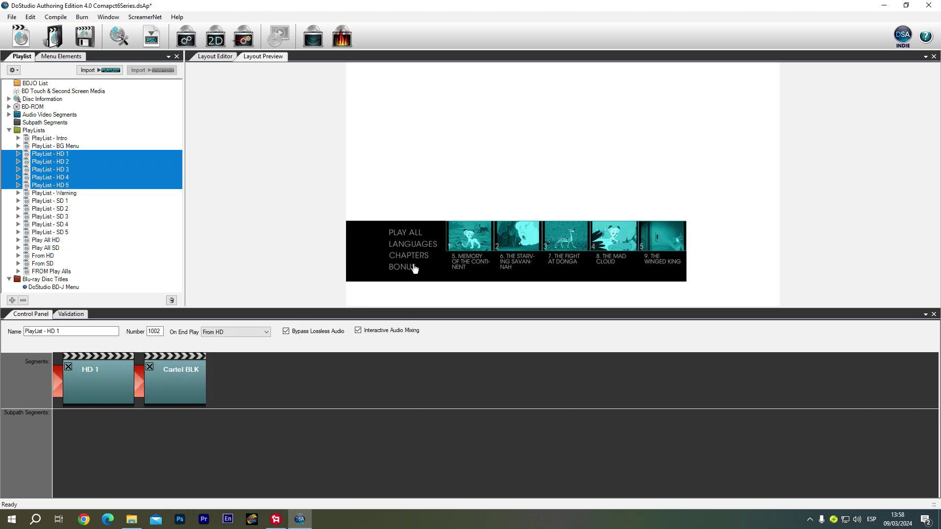
left_click(66, 195)
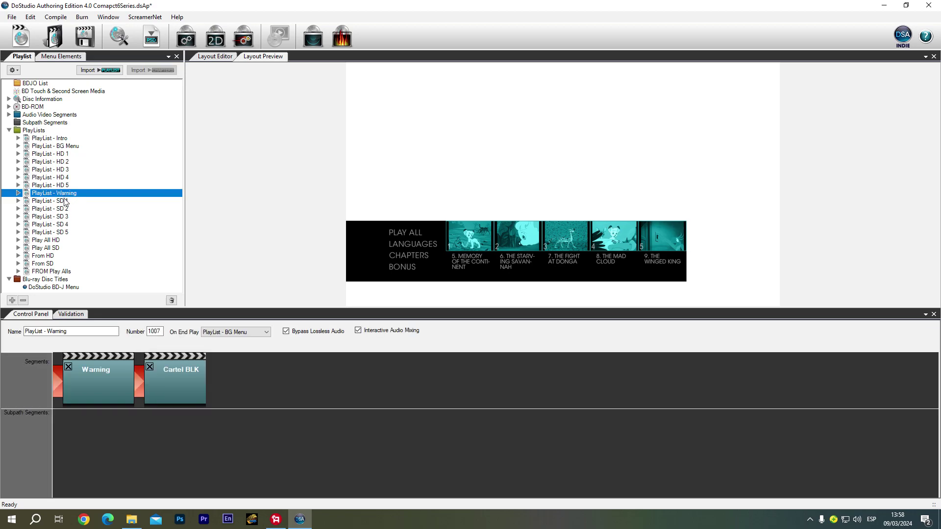
left_click(65, 200)
left_click(66, 232, "shift")
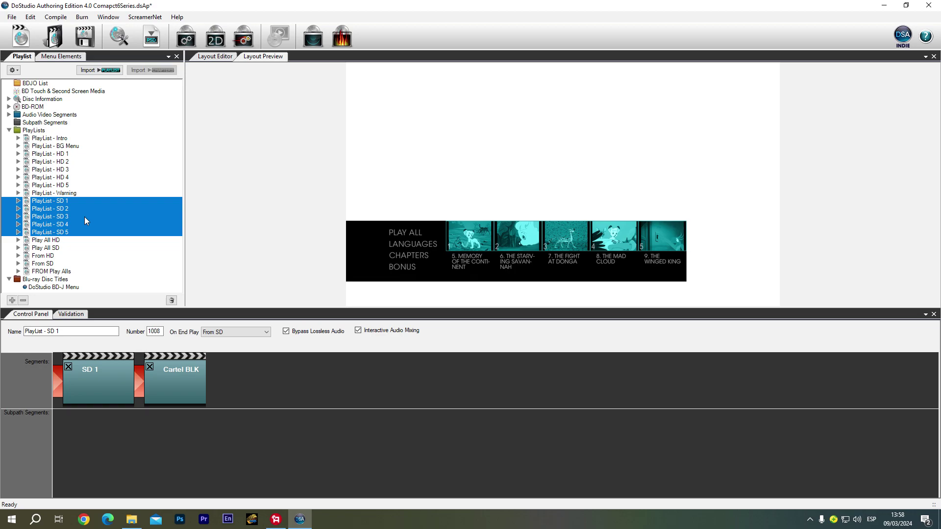
Compare the Play All HD and Play All SD playlists
left_click(54, 240)
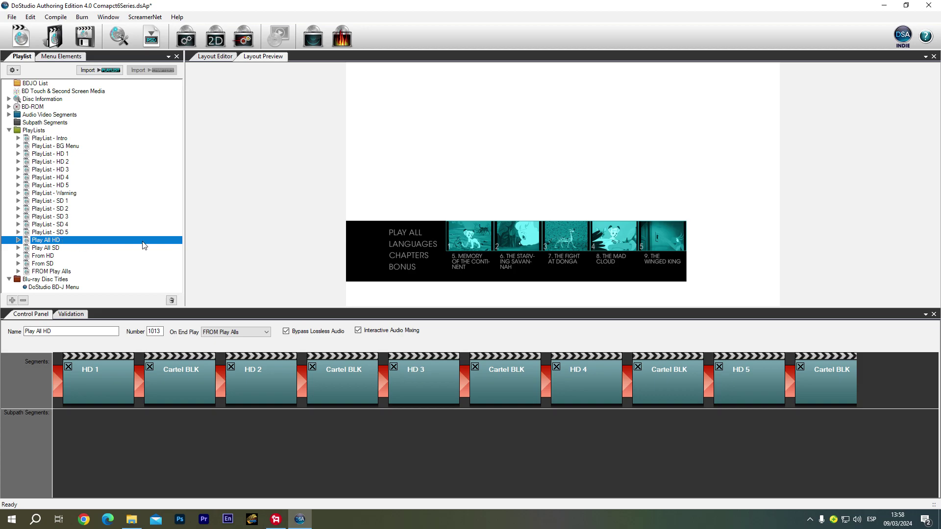
left_click(55, 249)
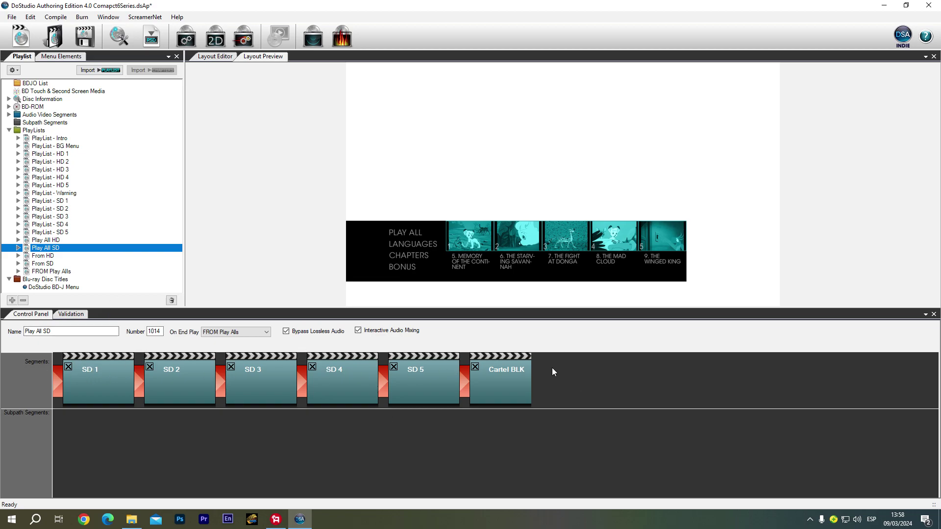
left_click(43, 240)
left_click(45, 249)
View the From HD playlist, then add From SD and FROM Play Alls to the selection
left_click(43, 256)
left_click(44, 264, "shift")
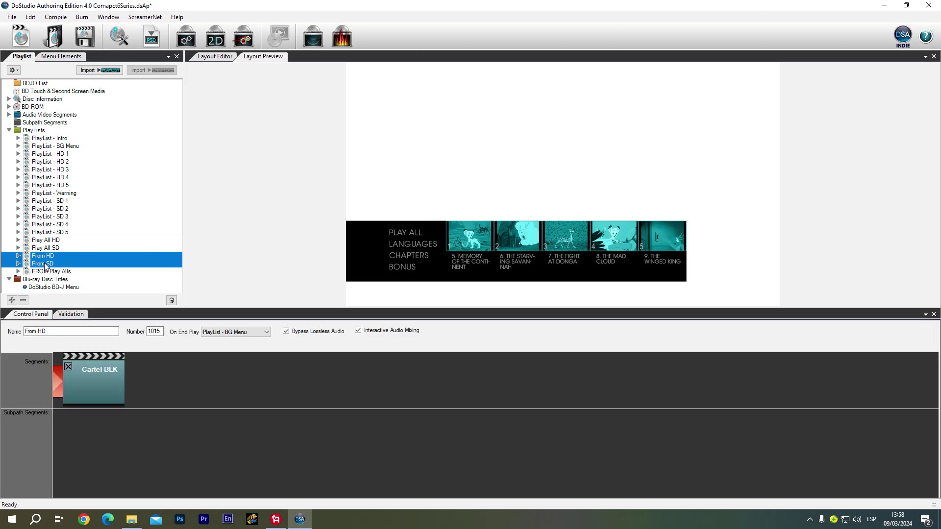
left_click(46, 272, "shift")
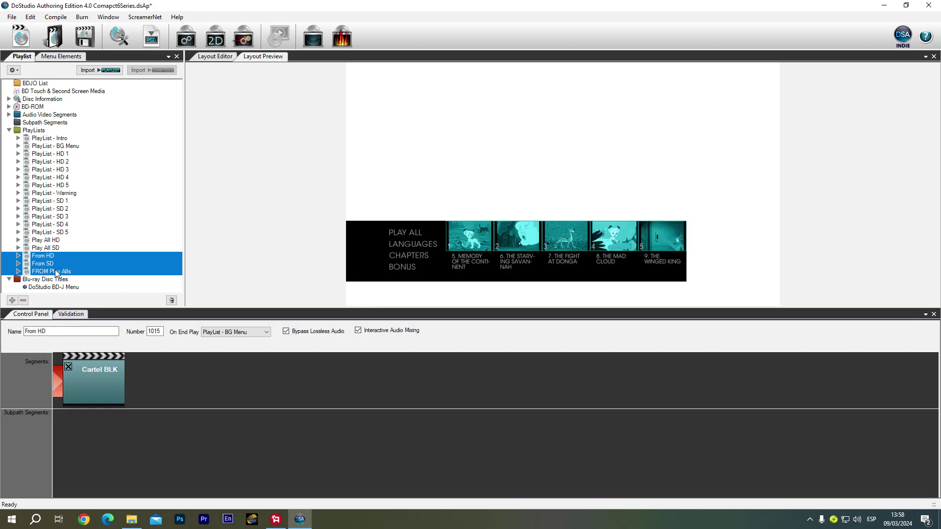
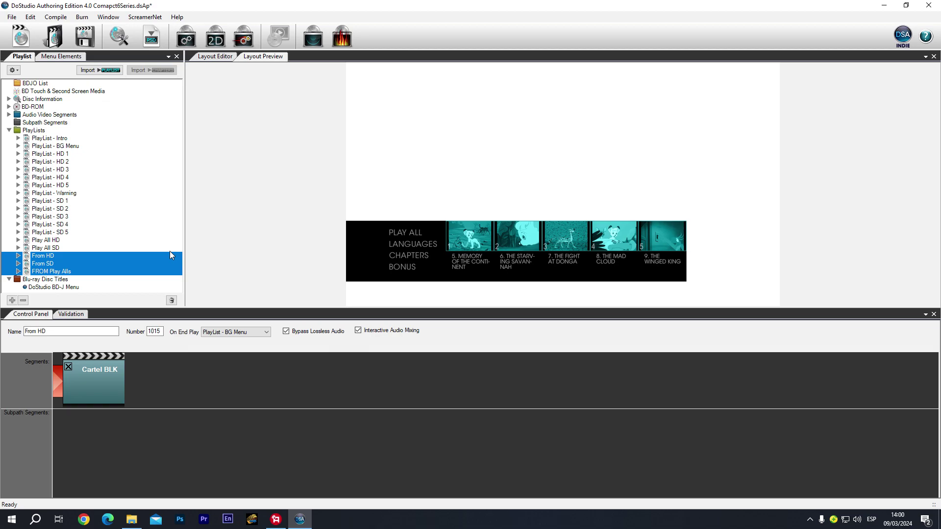
Compare the From HD, From SD and FROM Play Alls playlist settings, leaving From SD's name unchanged
left_click(48, 263)
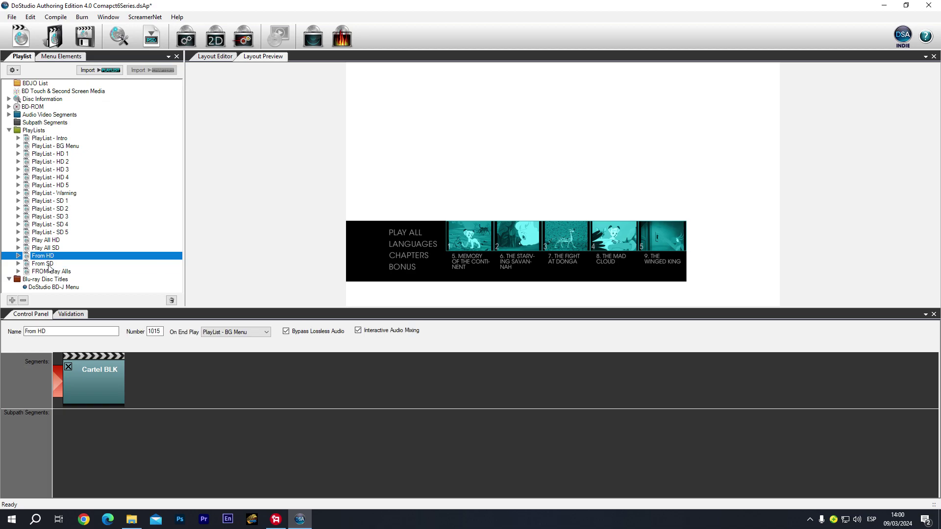
key("Escape")
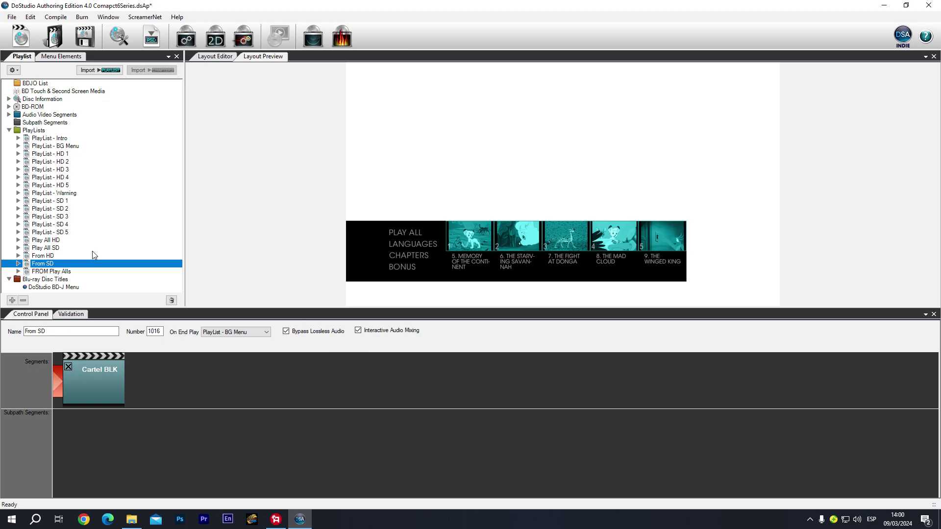
left_click(43, 257)
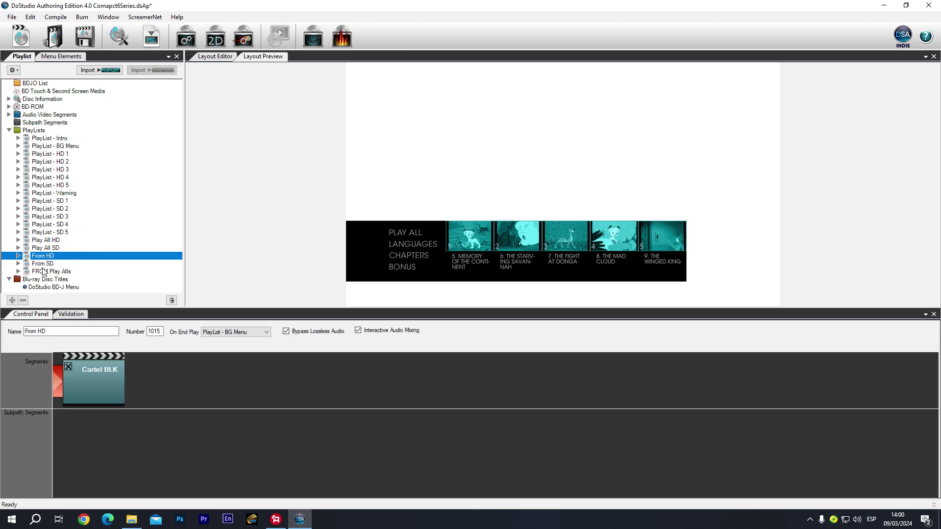
left_click(43, 265)
left_click(43, 272)
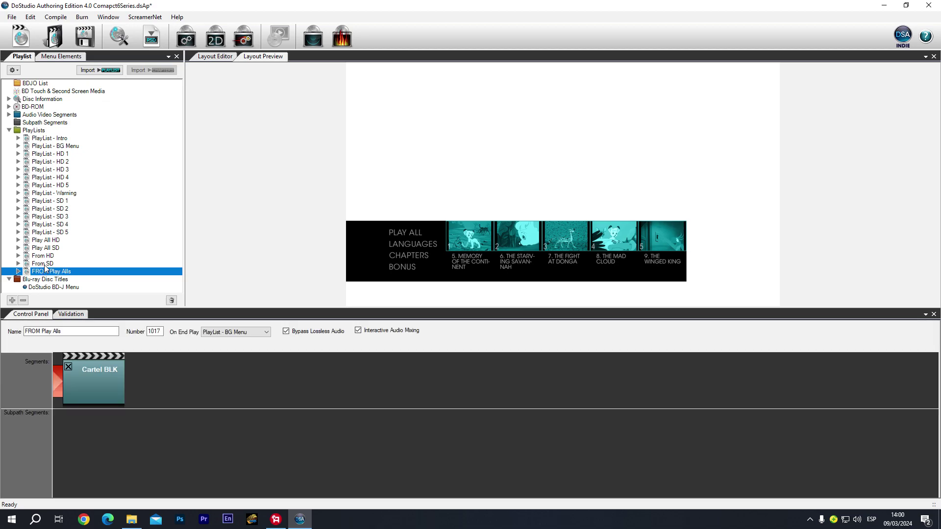
left_click(45, 256)
left_click(45, 263)
left_click(47, 272)
left_click(49, 256)
left_click(49, 263)
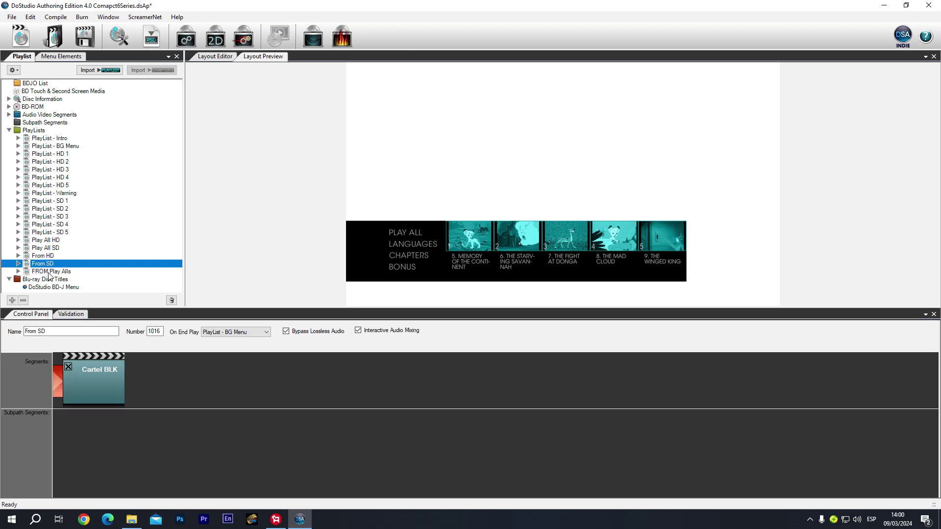
left_click(48, 272)
key("Up")
key("Up")
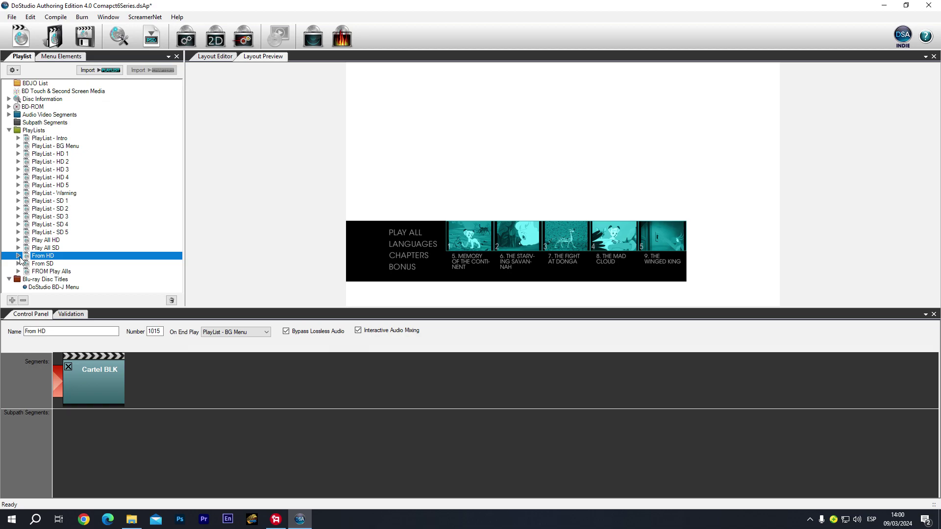
Inspect the PlayList - HD 1 and HD 2 settings, then select all five HD playlists
left_click(54, 155)
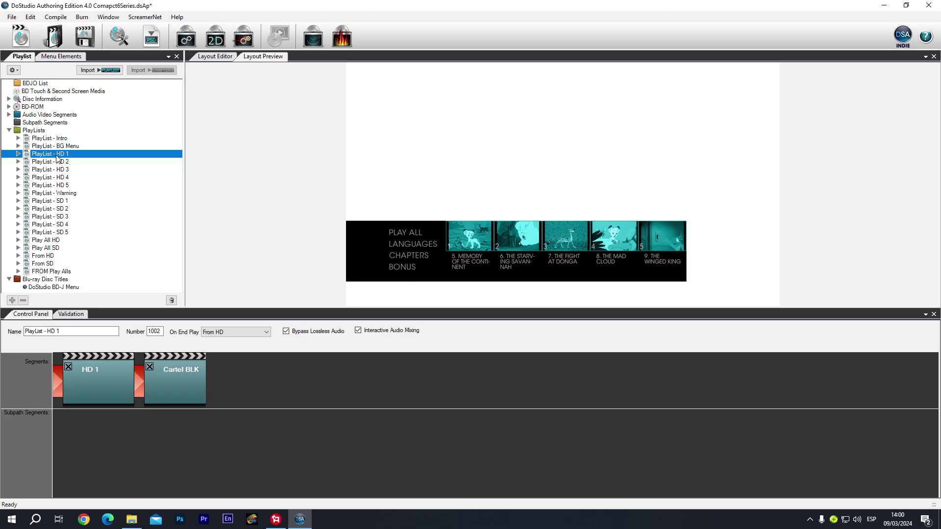
left_click(55, 162)
left_click(57, 171)
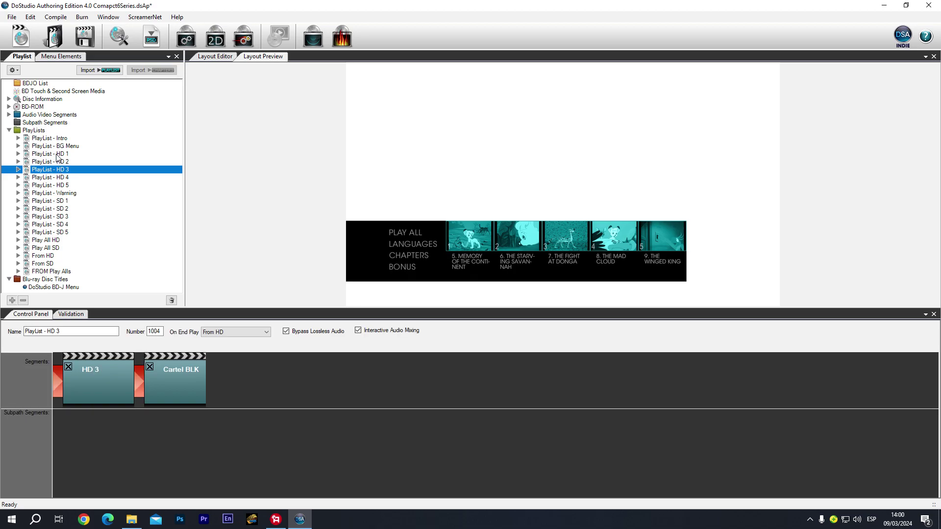
left_click(57, 155)
left_click(55, 186, "shift")
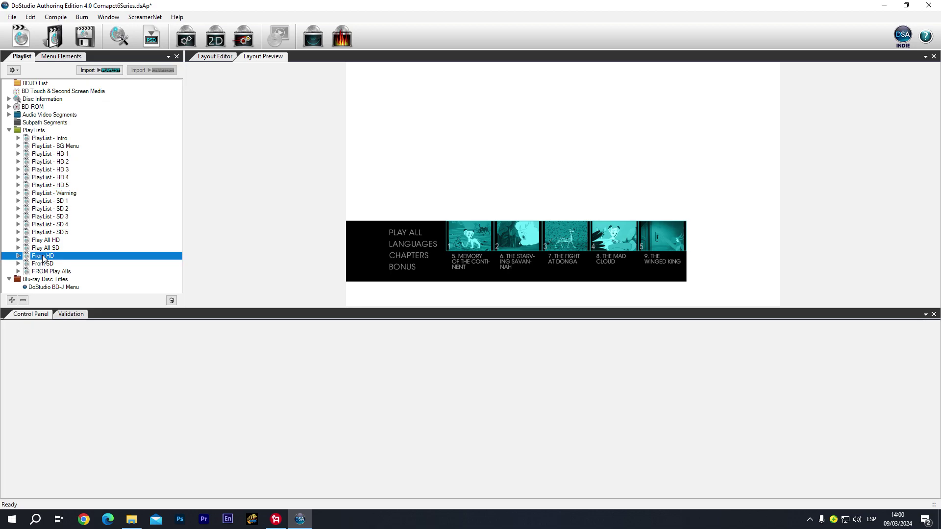
Check the From HD, From SD, Play All SD and FROM Play Alls playlists, then clear the selection
left_click(43, 256)
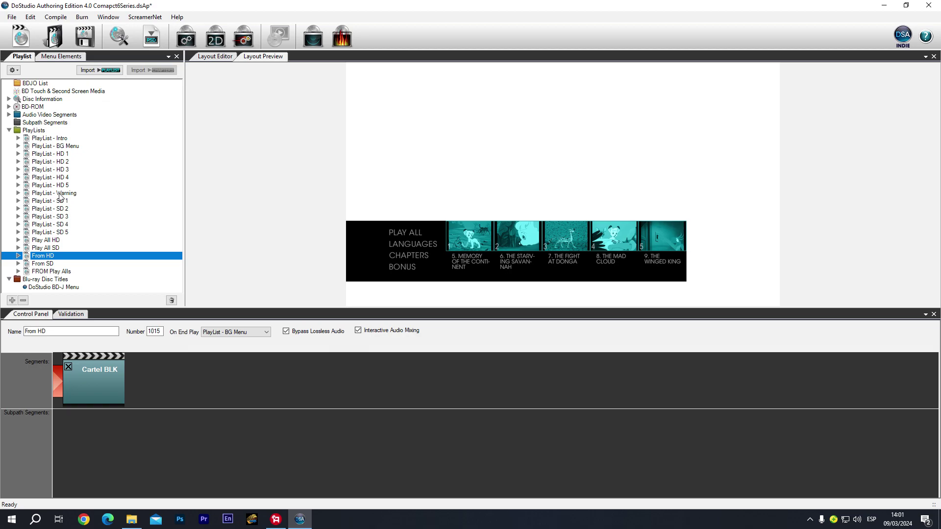
left_click(43, 265)
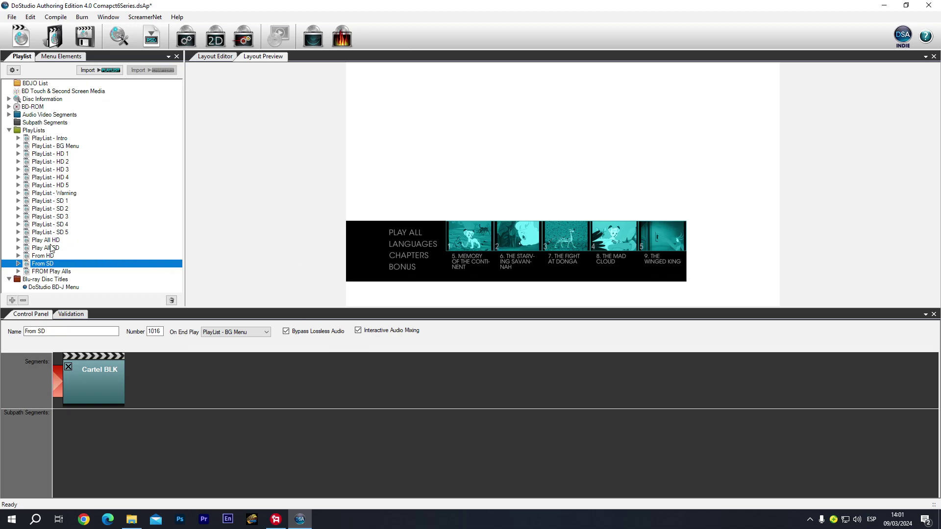
left_click(52, 247)
left_click(51, 240)
left_click(53, 255)
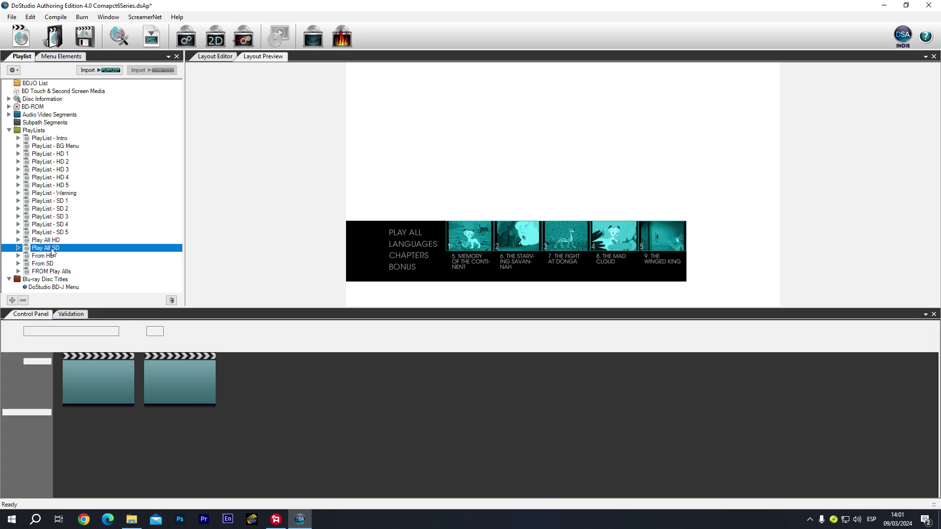
left_click(60, 272)
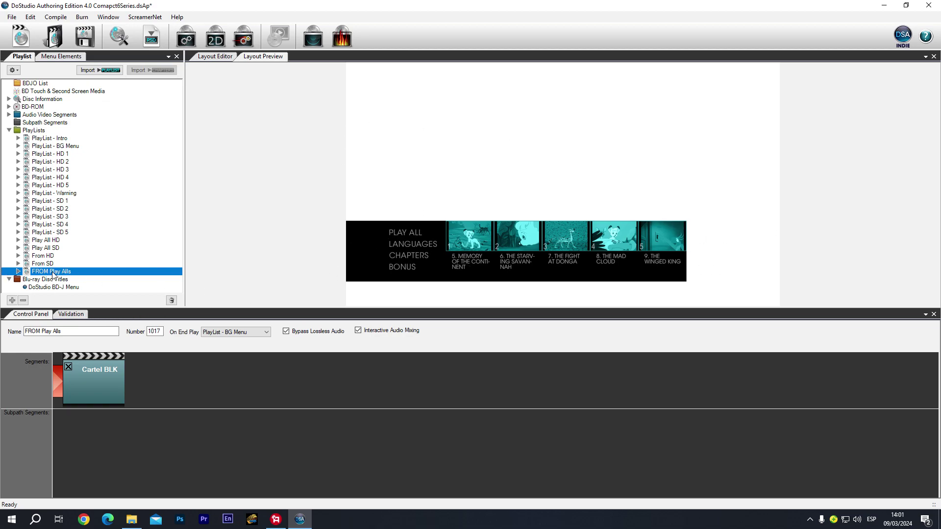
left_click(156, 209)
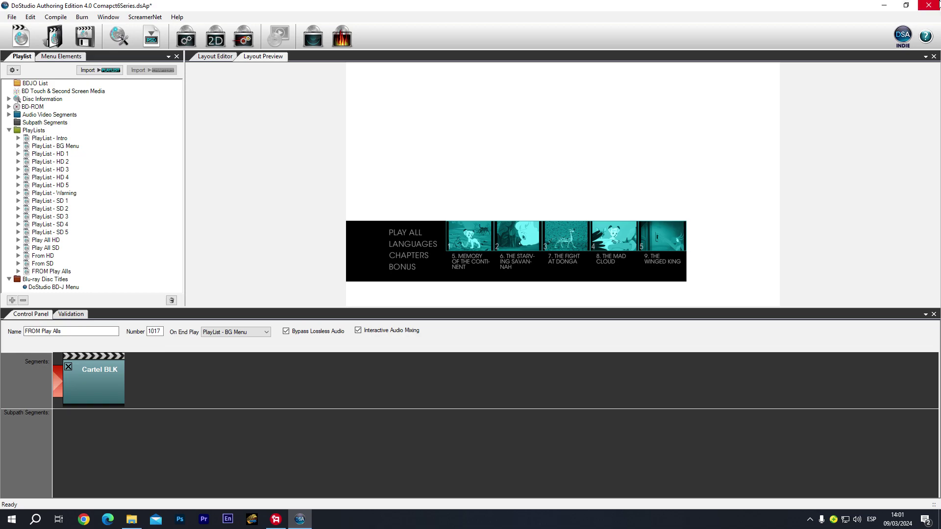
Close the project with Don't Save and open a File Explorer window
left_click(929, 5)
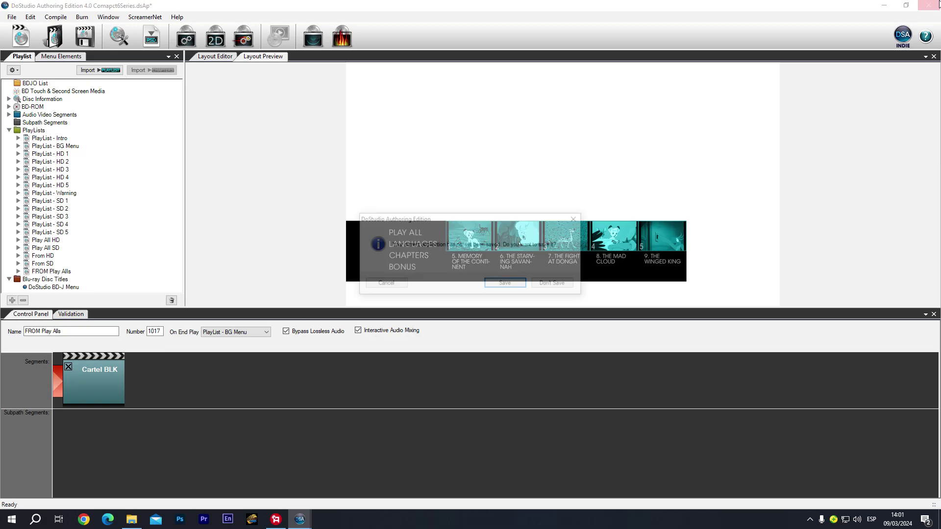
left_click(556, 284)
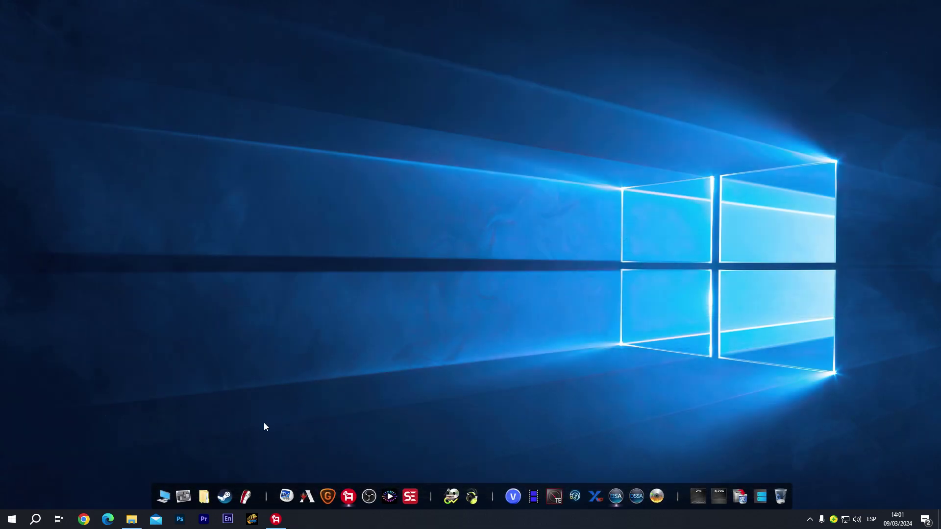
left_click(133, 521)
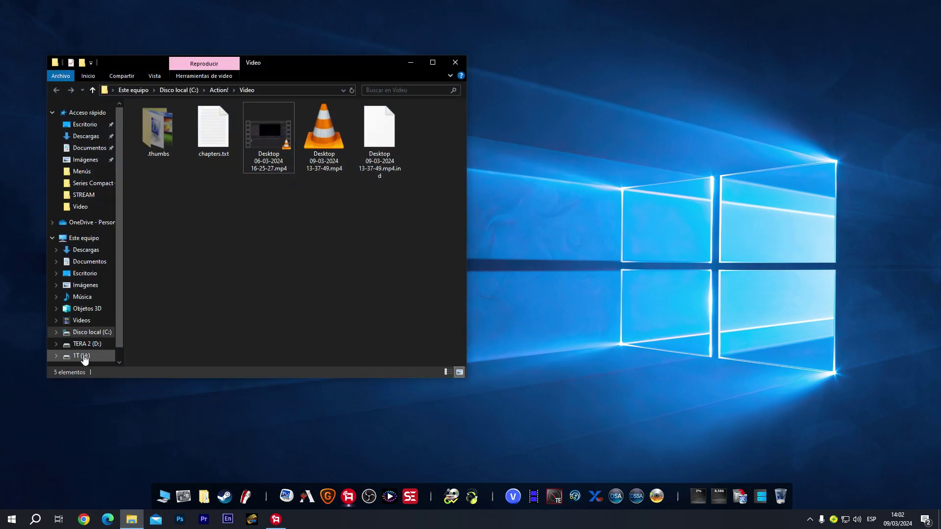
left_click(81, 356)
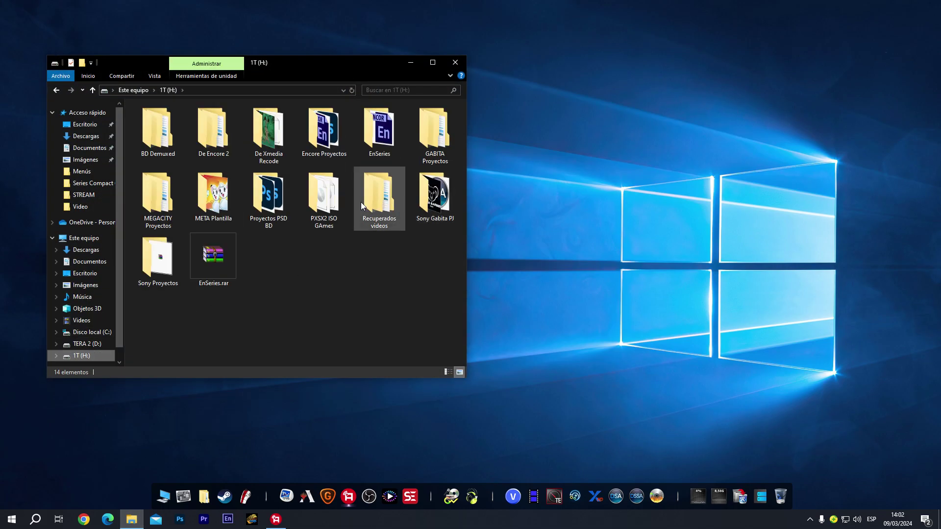
double_click(152, 257)
left_click(277, 142)
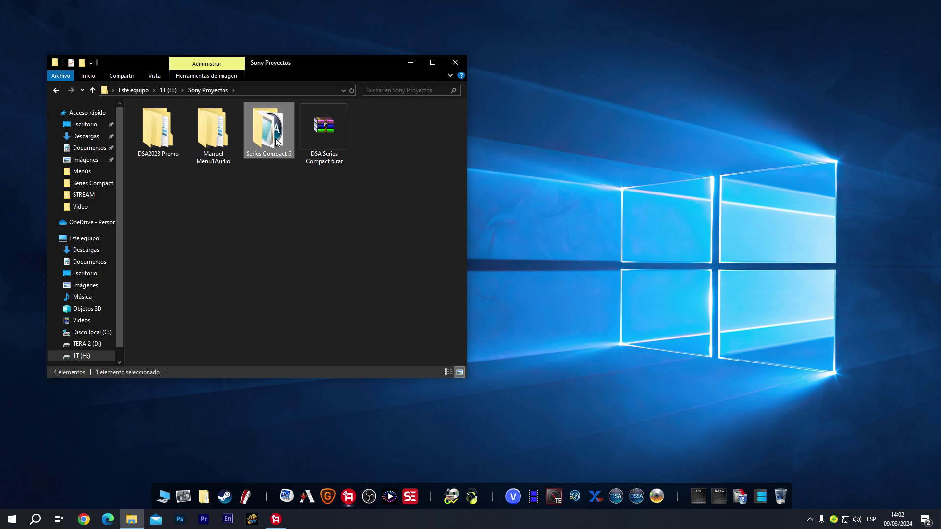
double_click(276, 142)
left_click(431, 63)
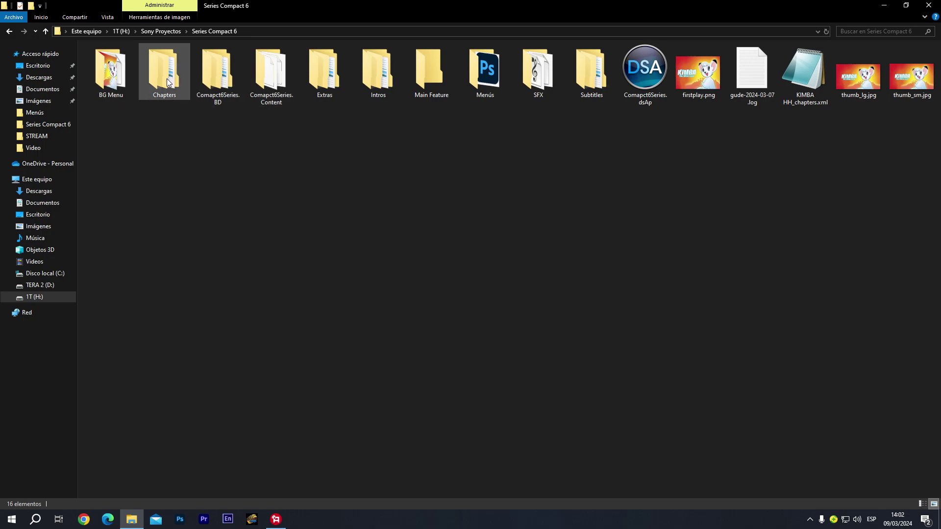
mouse_move(167, 79)
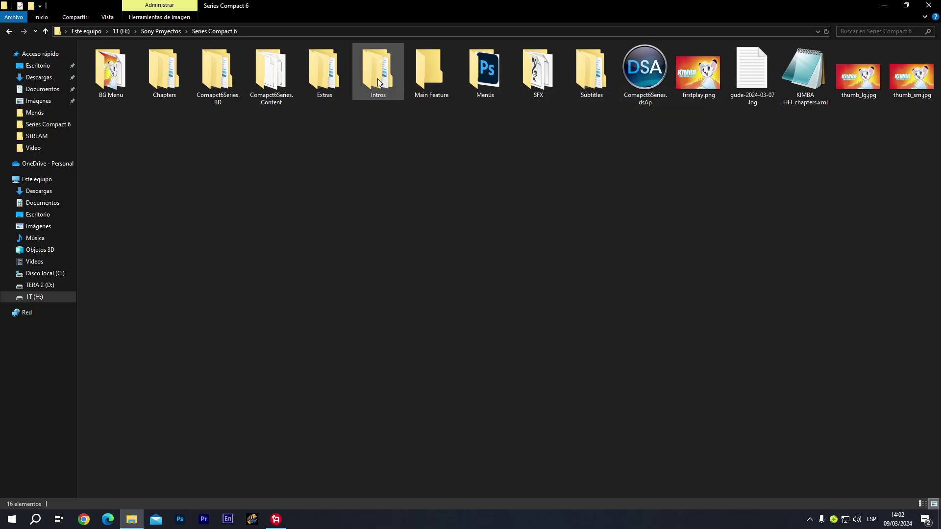
mouse_move(379, 82)
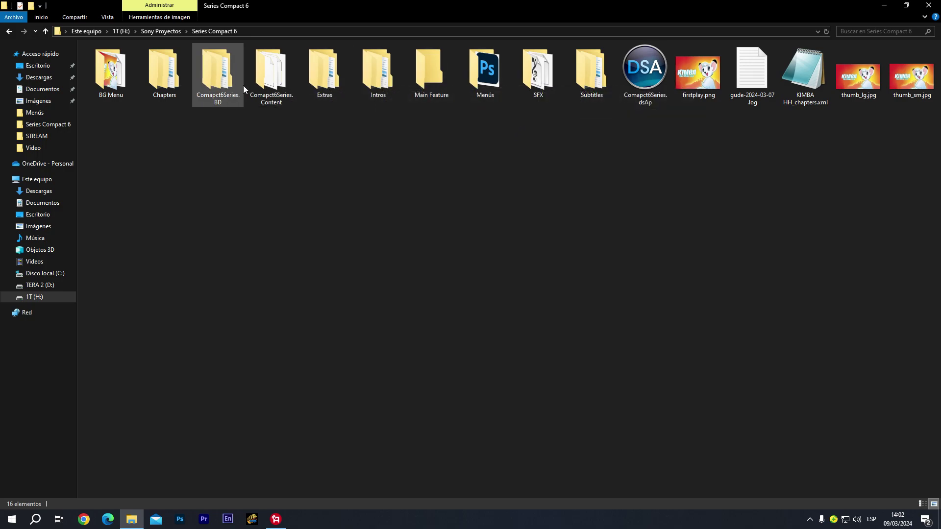
mouse_move(277, 72)
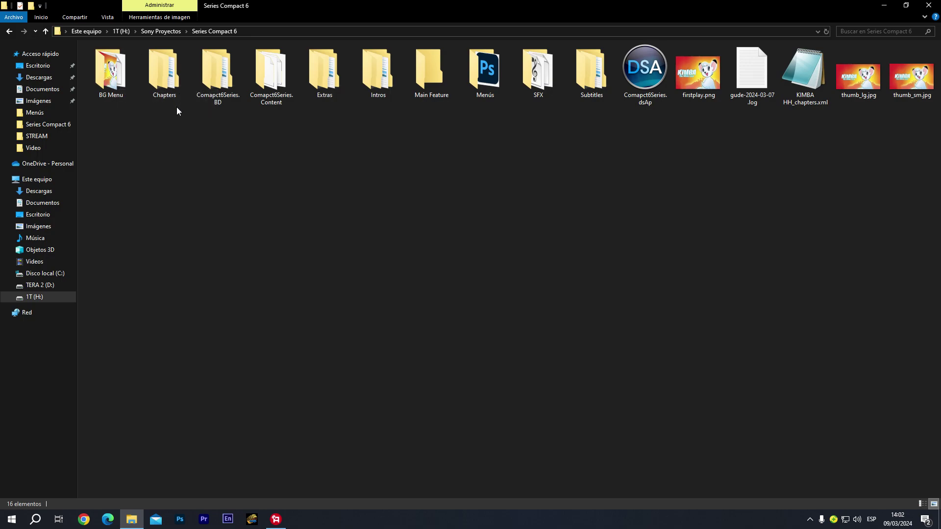
left_click(163, 70)
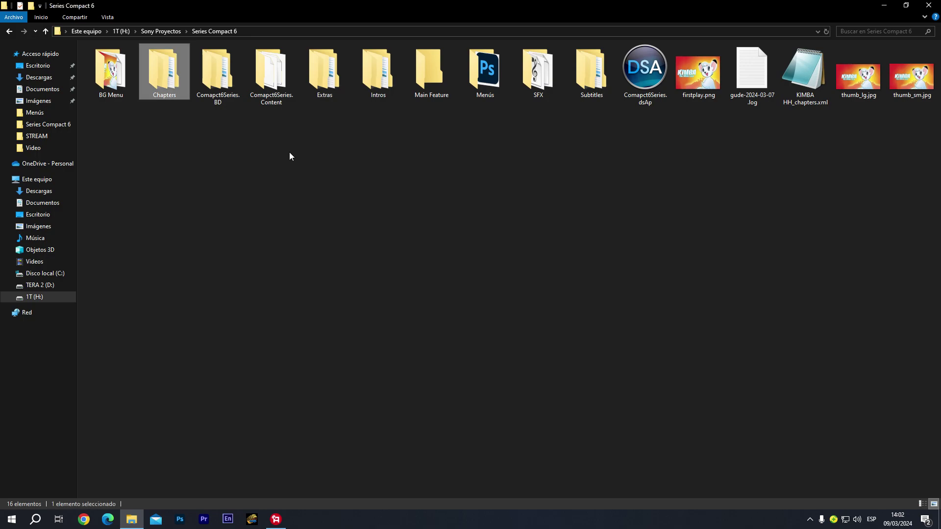
left_click(314, 67, "ctrl")
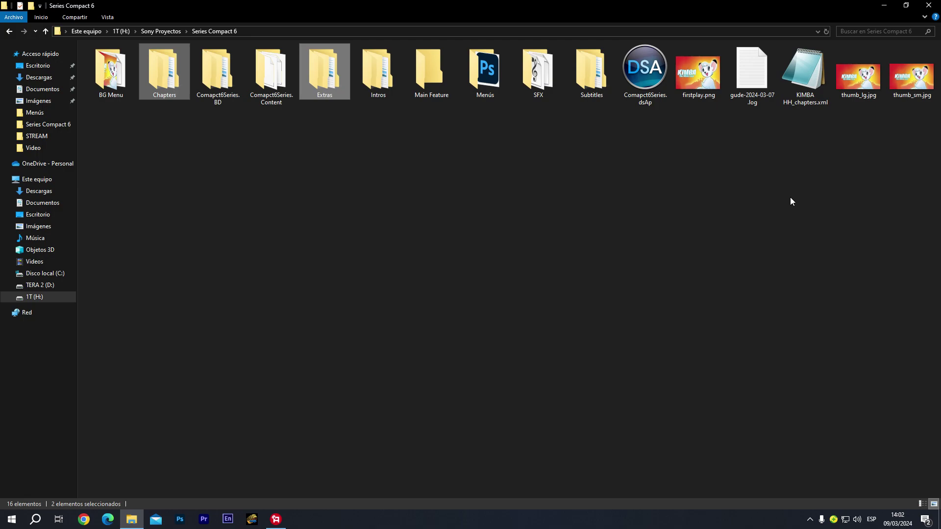
double_click(221, 85)
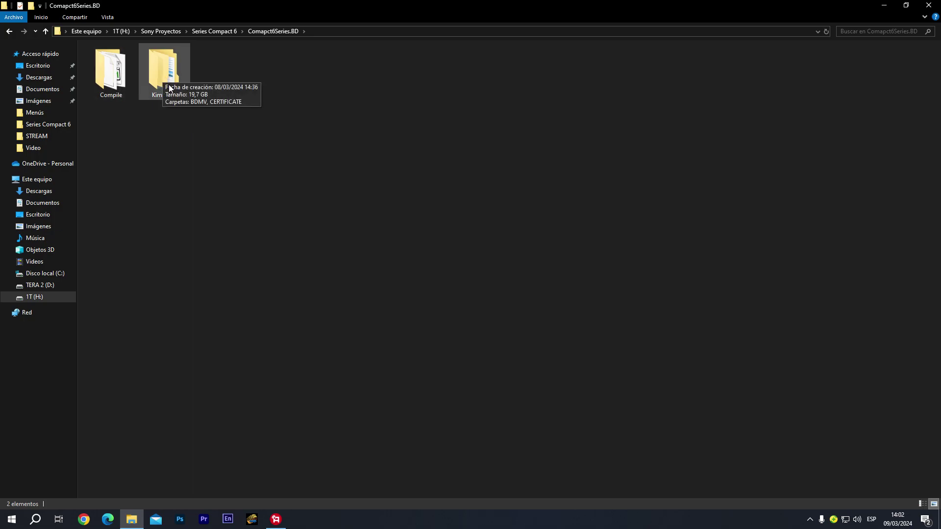
left_click(45, 31)
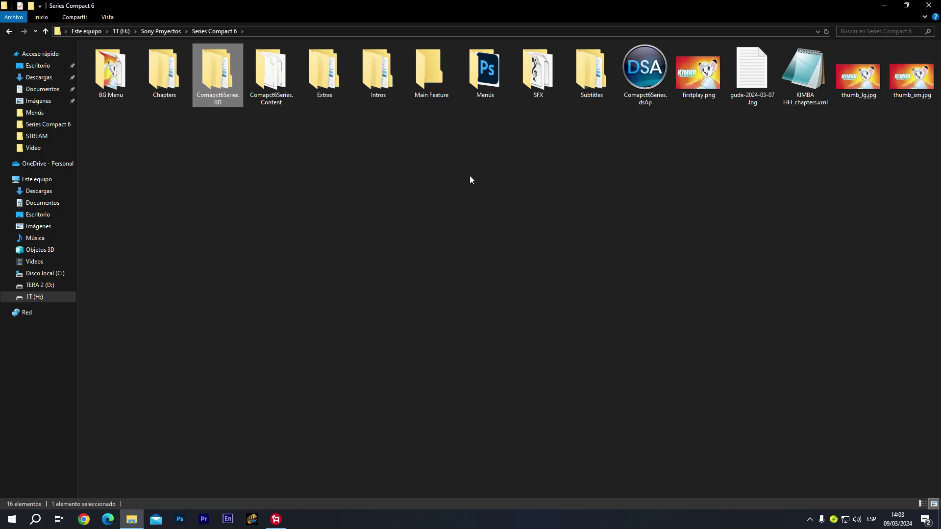
Launch DoStudio Authoring Edition from the DSA icon in the bottom dock
mouse_move(216, 79)
mouse_move(387, 505)
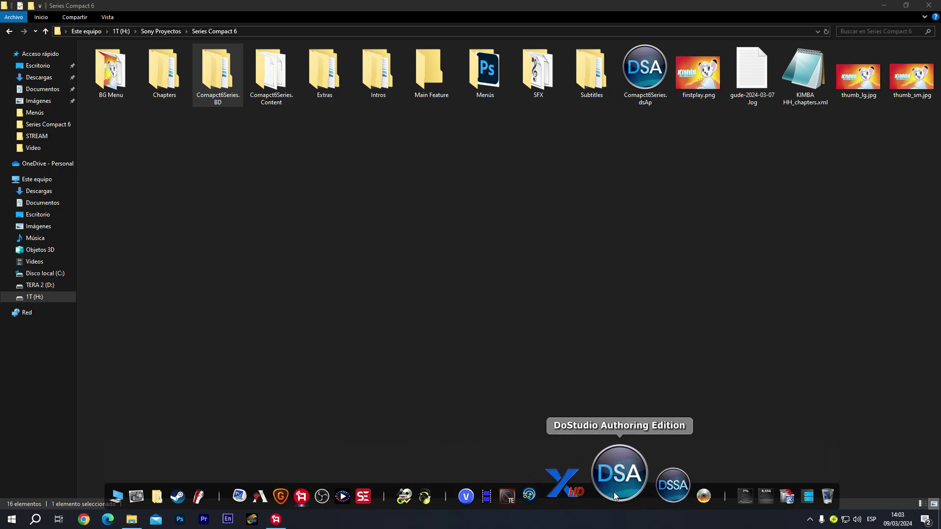
left_click(613, 492)
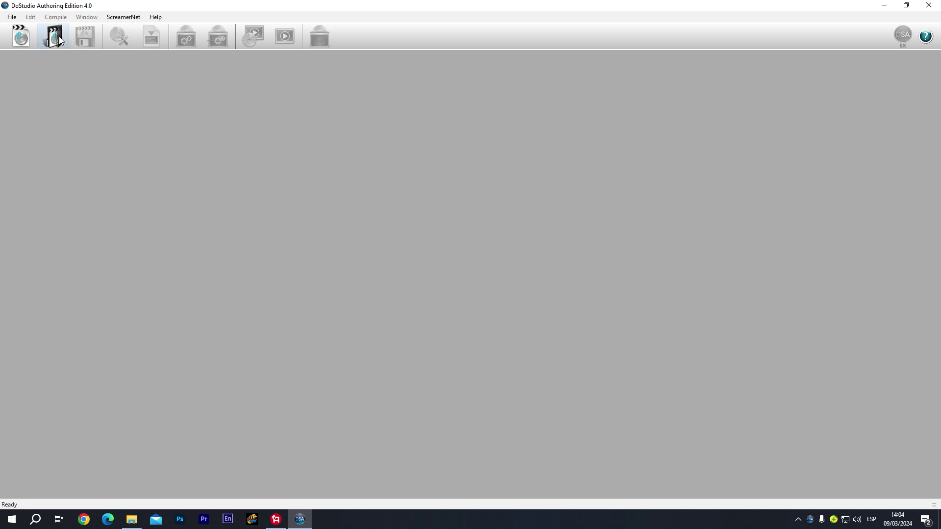
Open the Comapct6Series.dsAp project
left_click(59, 37)
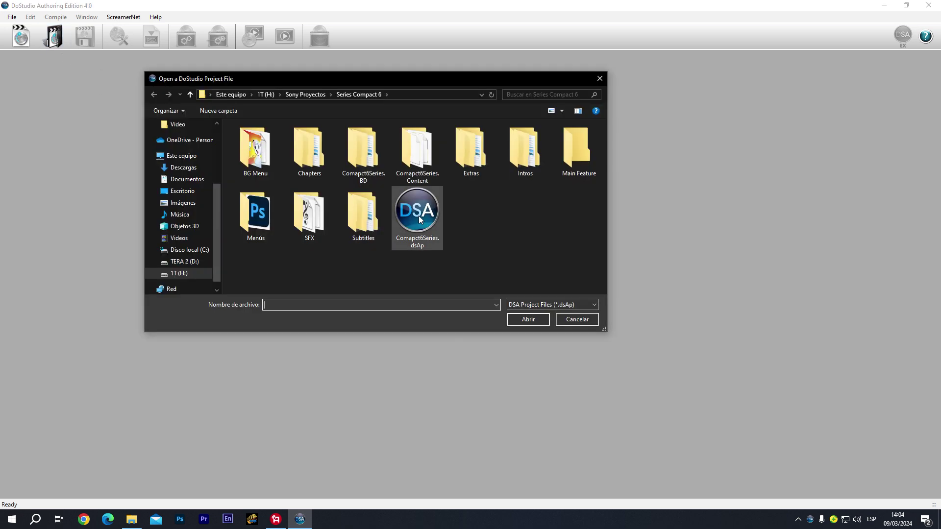
left_click(419, 215)
left_click(514, 318)
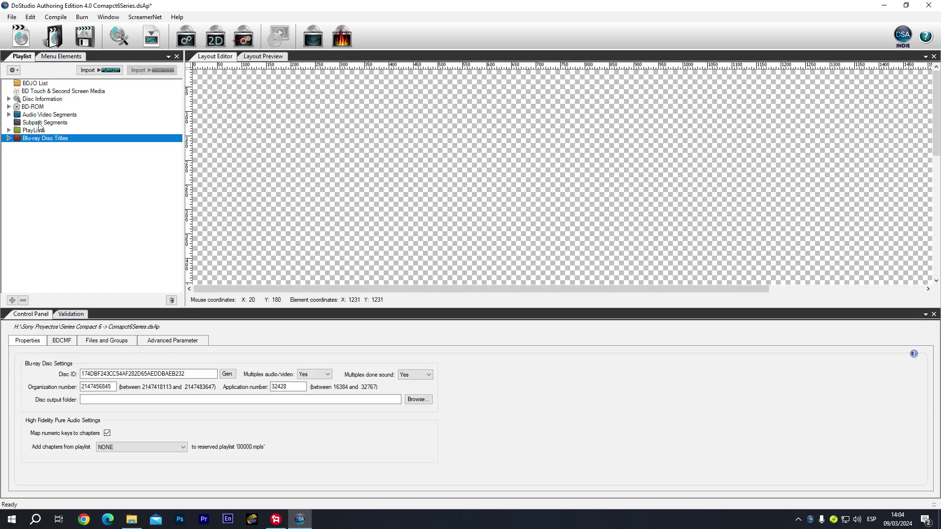
Select the Video stream under Audio Video Segments > HD 1 > Primary Audio/Video and browse for a replacement file
left_click(9, 114)
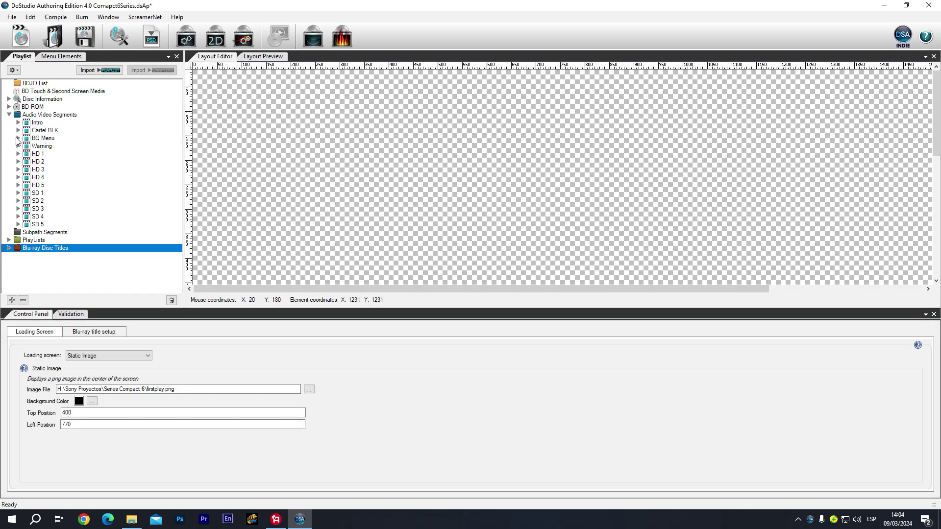
left_click(18, 154)
left_click(28, 162)
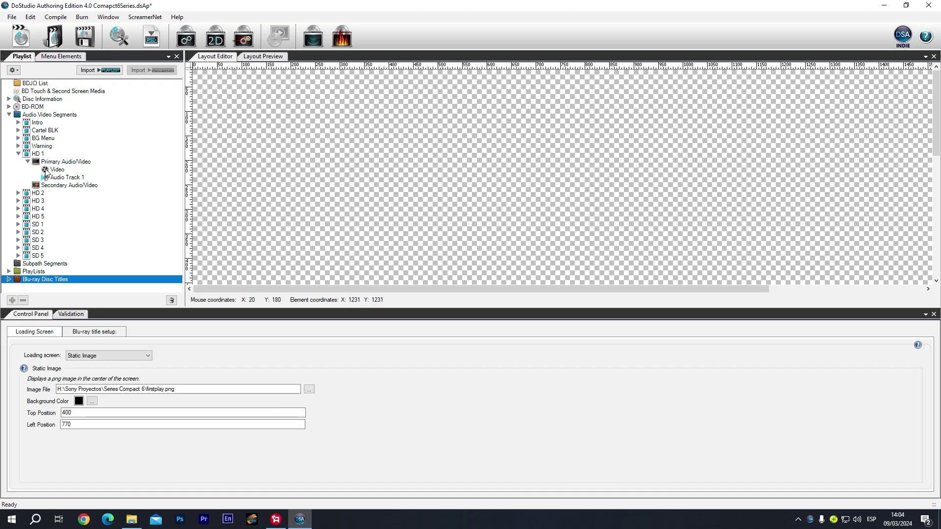
left_click(56, 170)
left_click(909, 367)
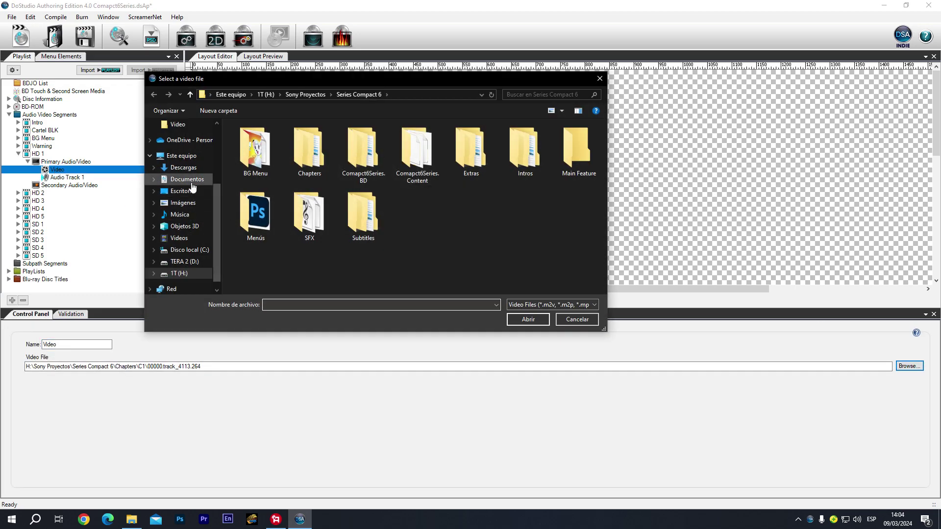
Set HD 1's Video to 00000.m2ts from ConvertXtoHD\1 El hijo de Cesar DO 1080p\BDMV\STREAM, using All Files (*.*)
left_click(188, 180)
double_click(351, 154)
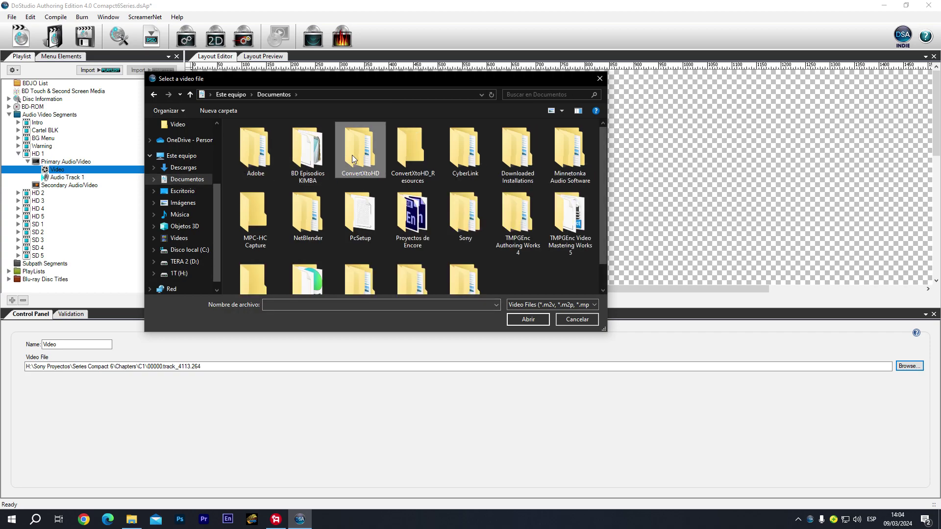
double_click(310, 141)
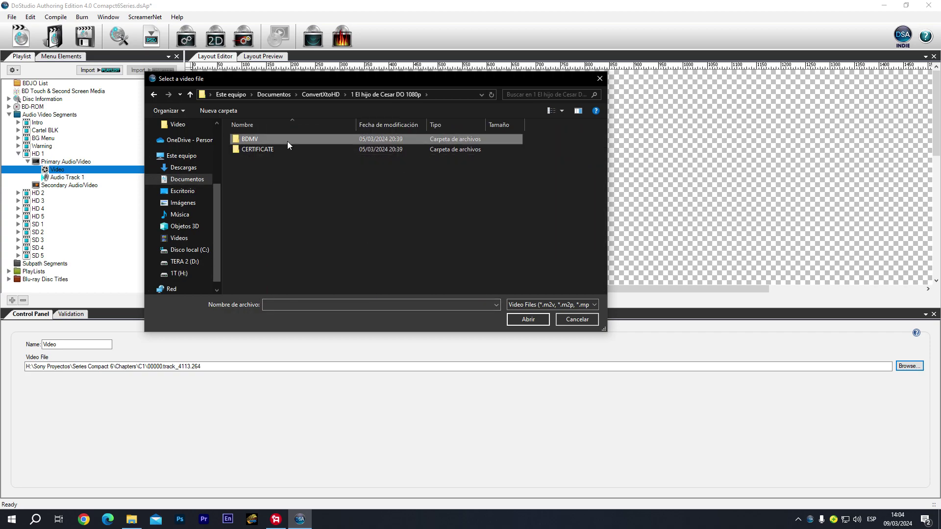
double_click(287, 141)
double_click(271, 222)
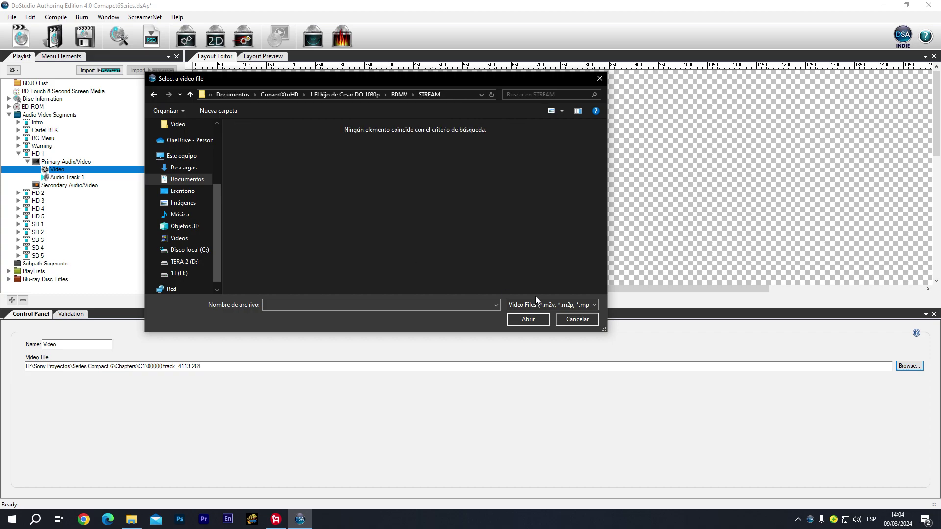
left_click(588, 303)
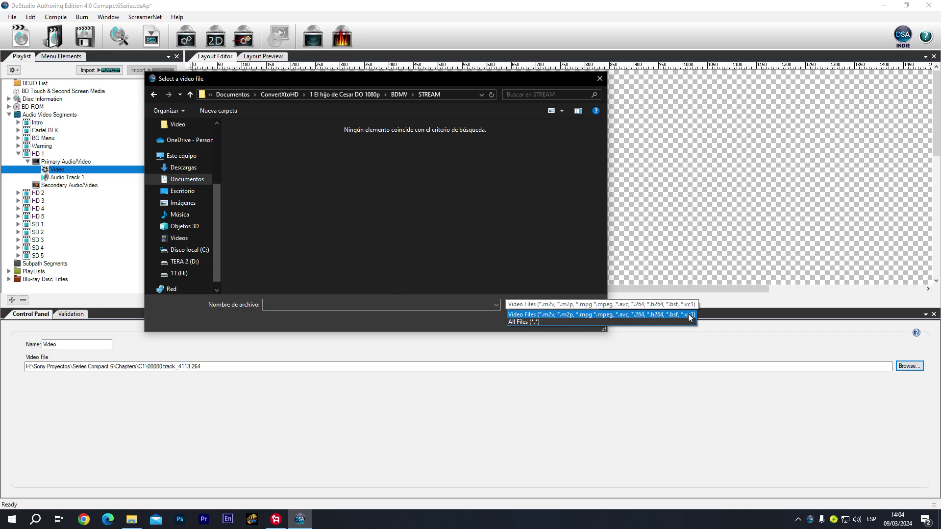
left_click(539, 322)
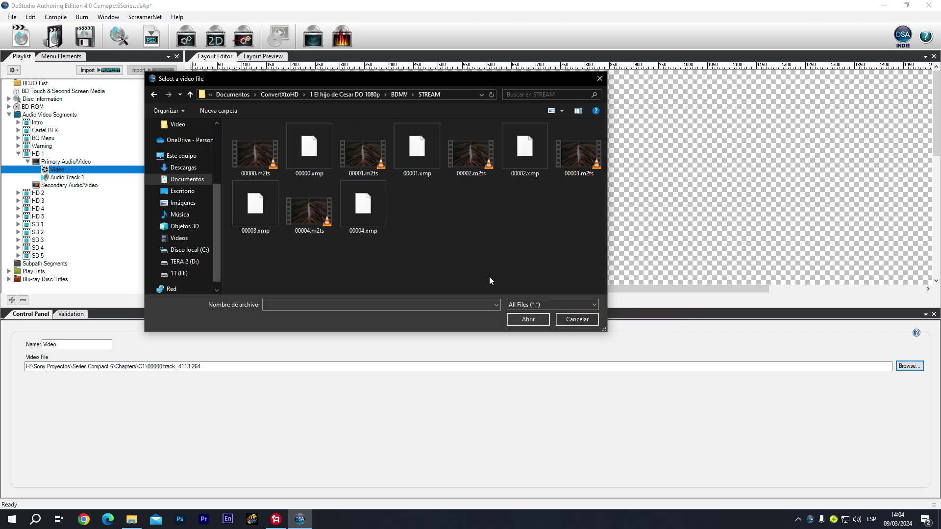
left_click(255, 165)
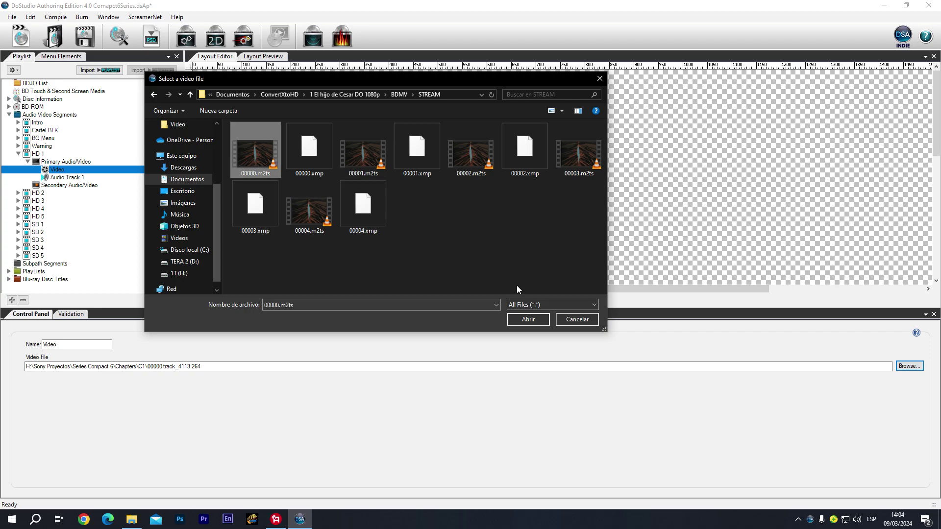
left_click(528, 319)
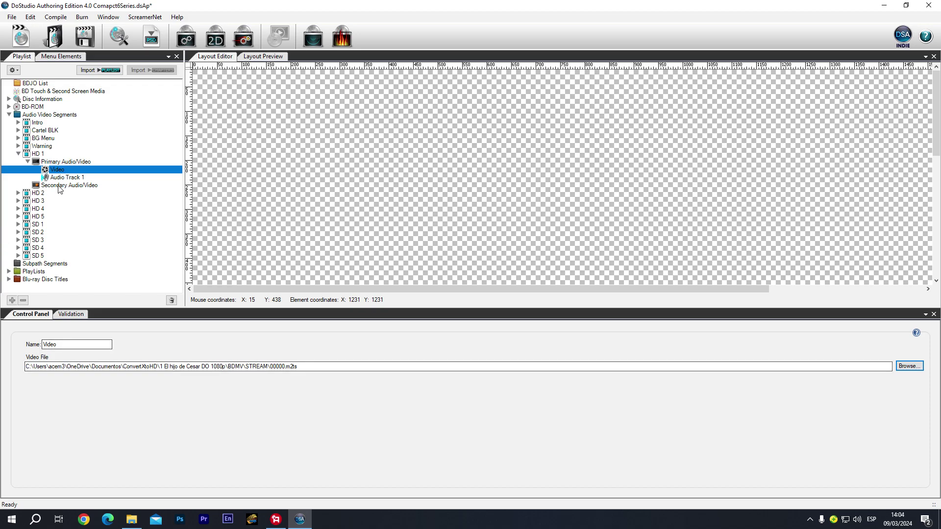
Close DoStudio without saving, then minimize File Explorer to reveal the desktop
left_click(929, 5)
left_click(555, 284)
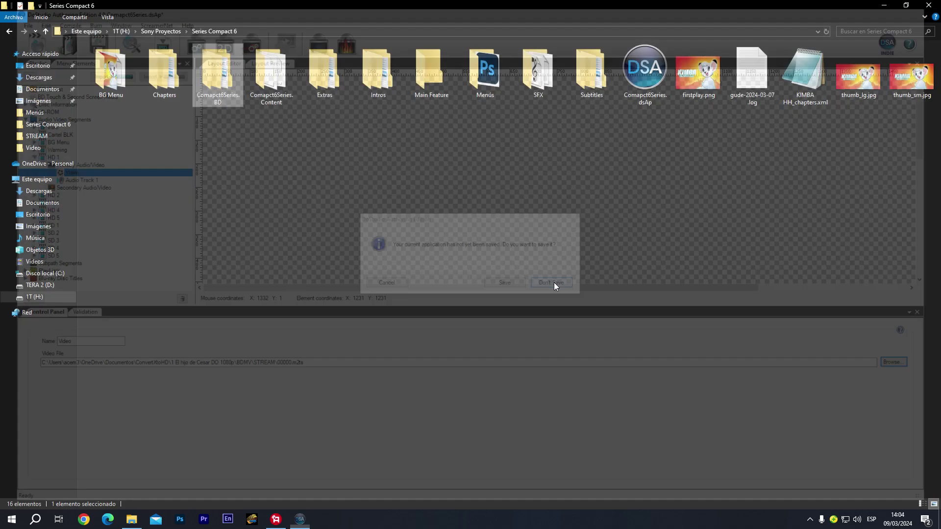
left_click(883, 5)
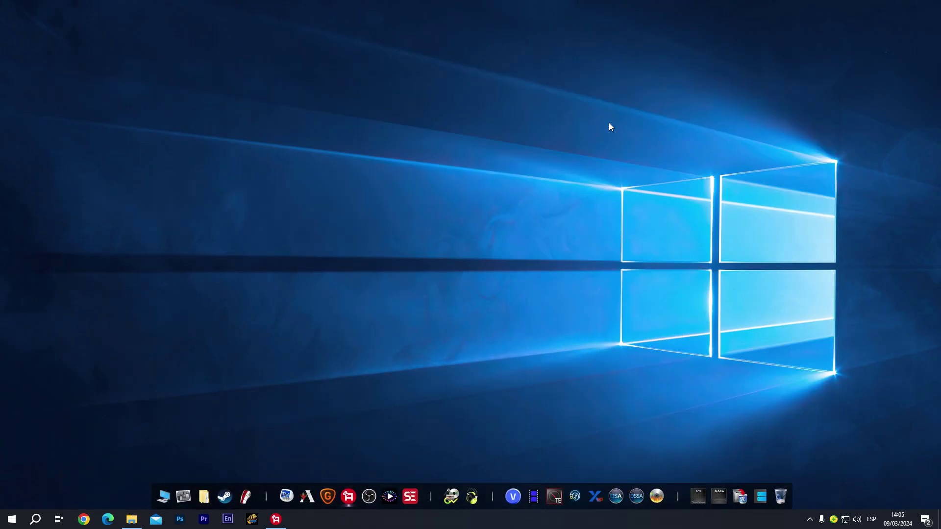